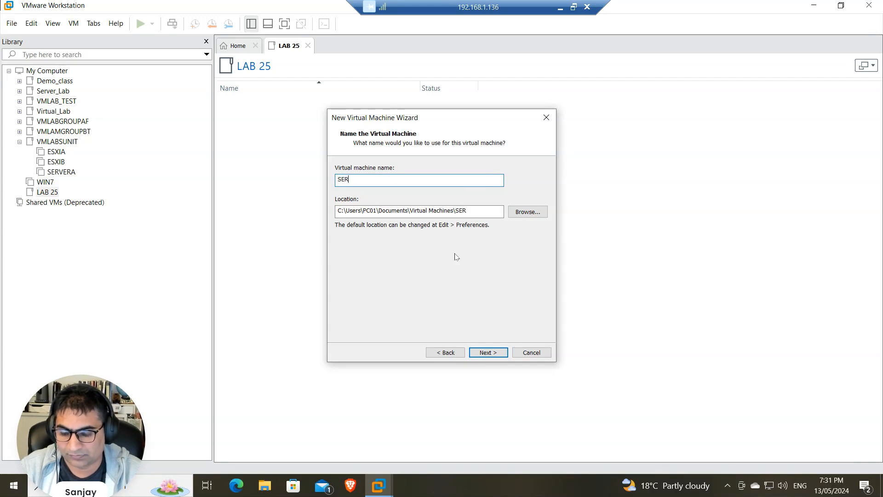
Create a new LAB25 folder on drive VM (E:) and select it as the VM location
click(529, 212)
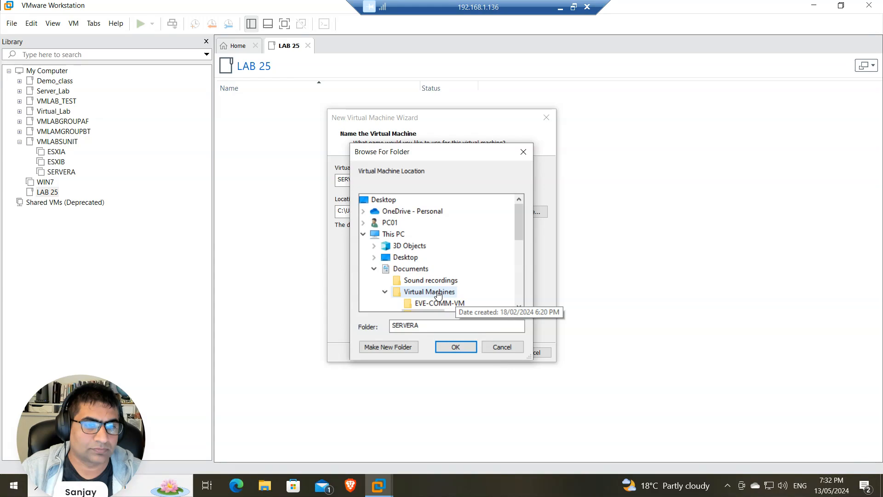
scroll(450, 289, down, 3)
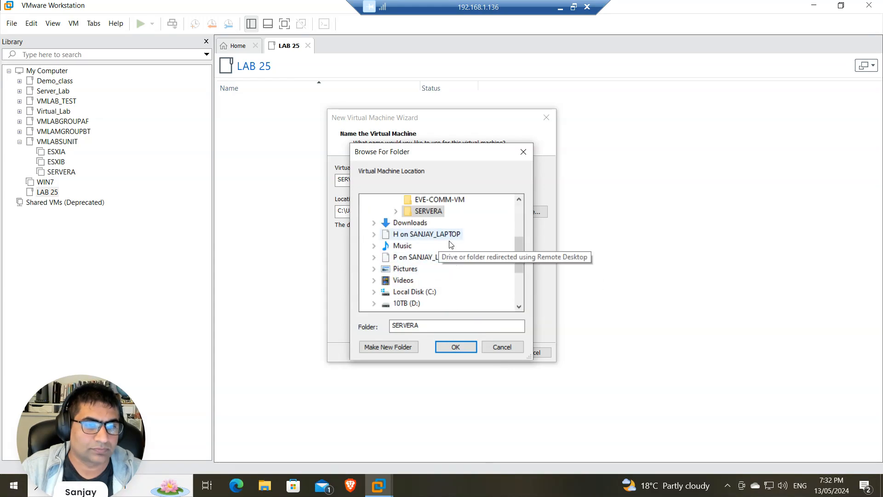
scroll(437, 298, down, 1)
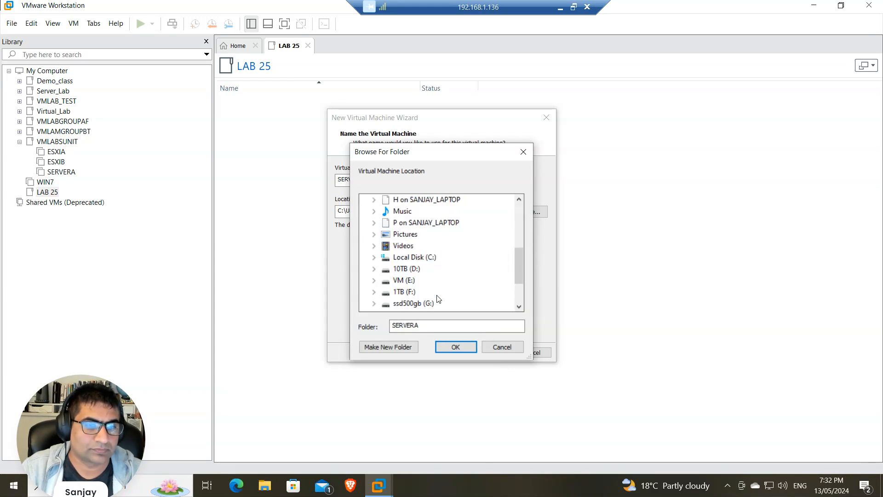
double_click(408, 282)
click(399, 349)
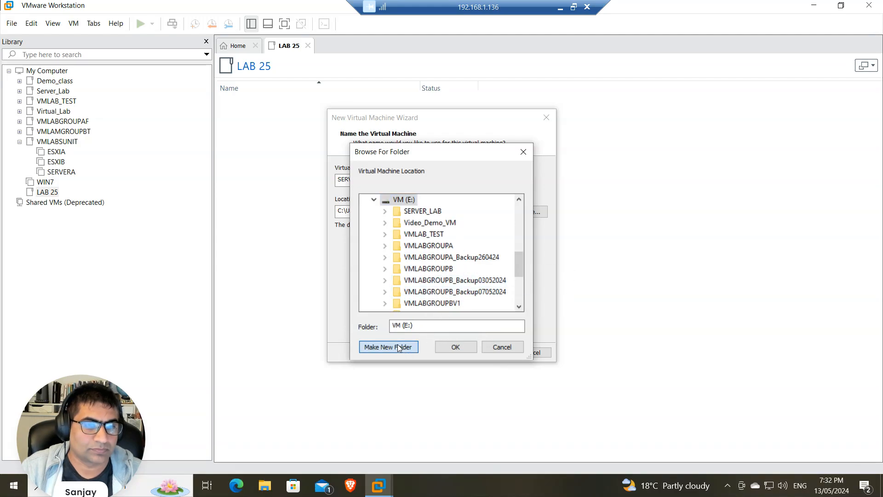
text(LAB)
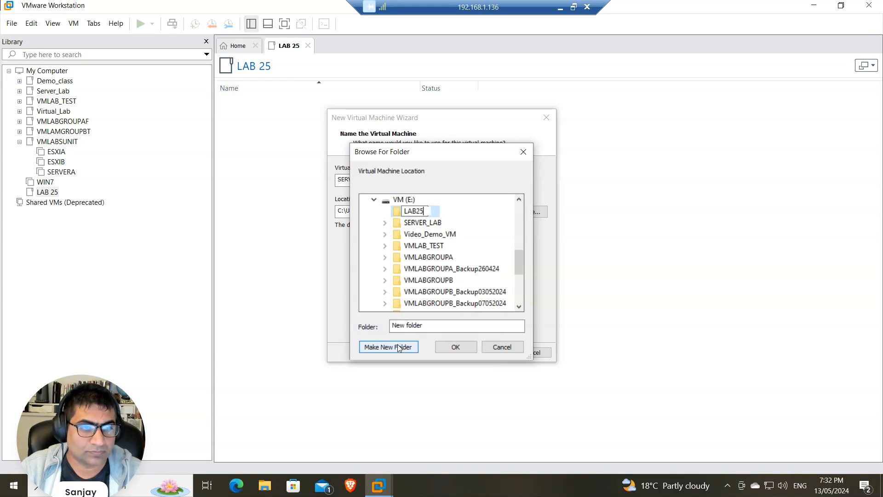
text(25)
click(398, 215)
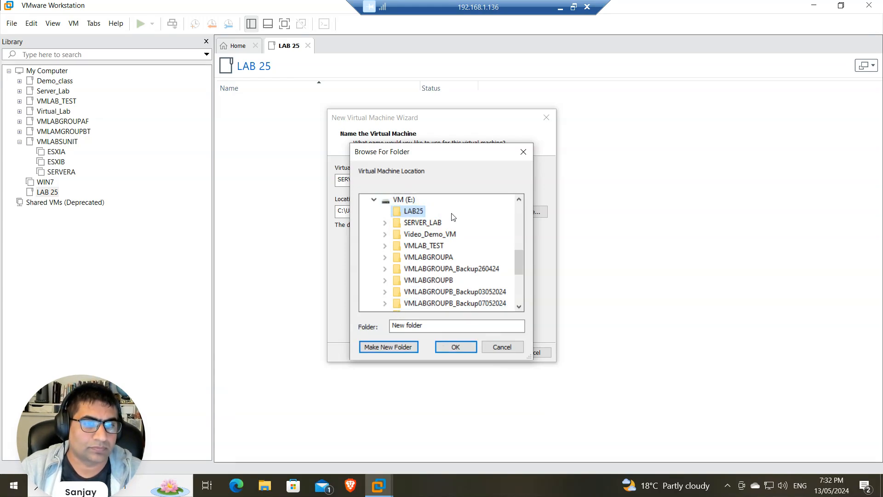
click(462, 352)
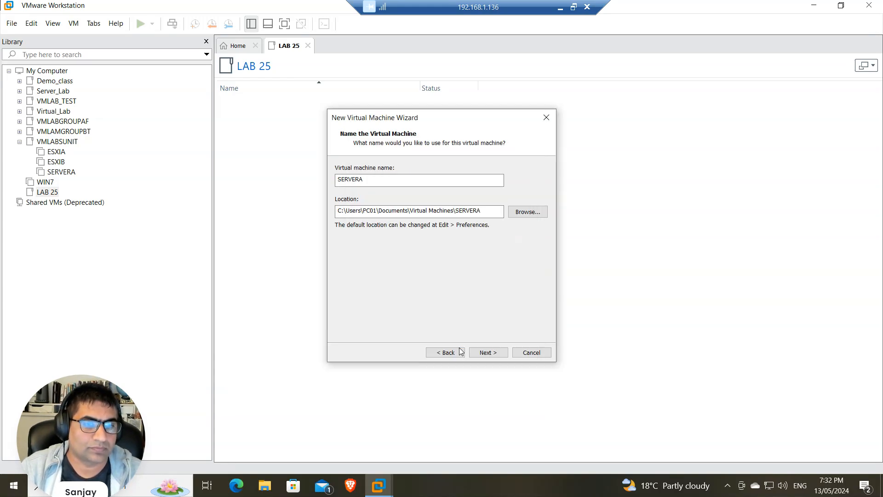
Create a SERVERA folder inside LAB25 and set the location to E:\LAB25\SERVERA
click(533, 212)
scroll(442, 296, down, 1)
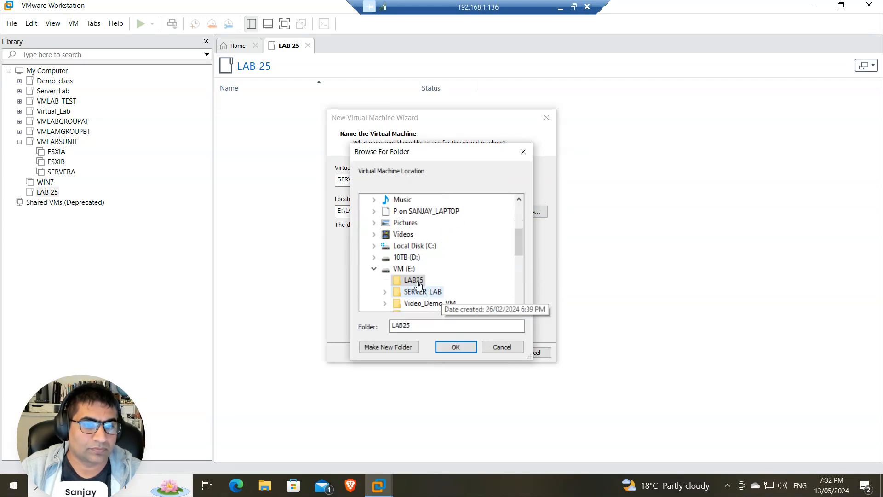
click(391, 348)
text(SERVERA)
key(Return)
click(467, 350)
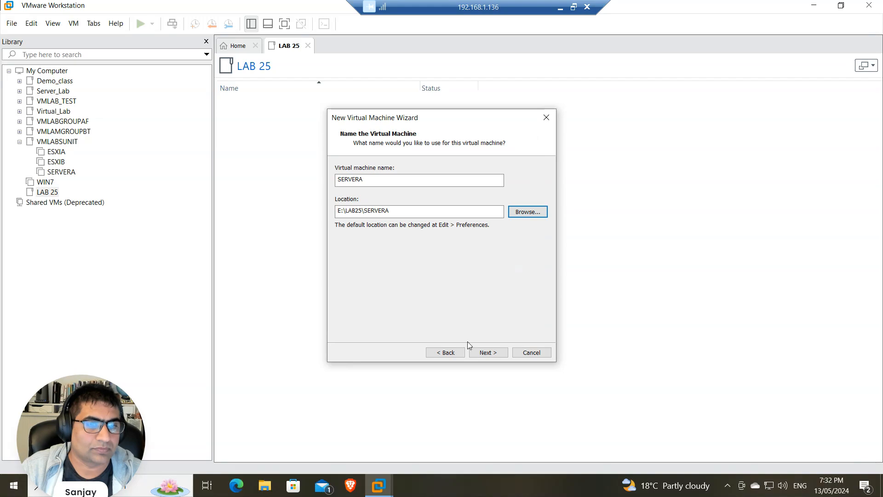
Switch SERVERA's firmware from UEFI to BIOS and keep 8192 MB memory
click(495, 355)
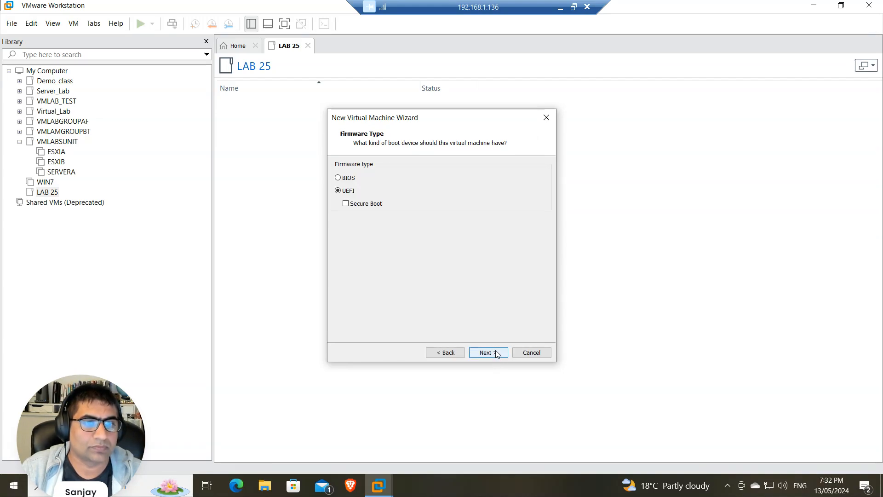
click(346, 178)
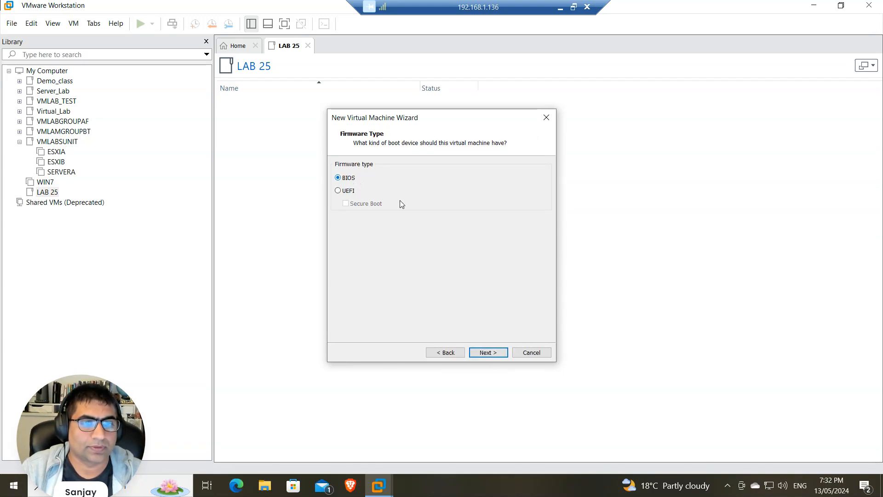
click(487, 353)
click(489, 354)
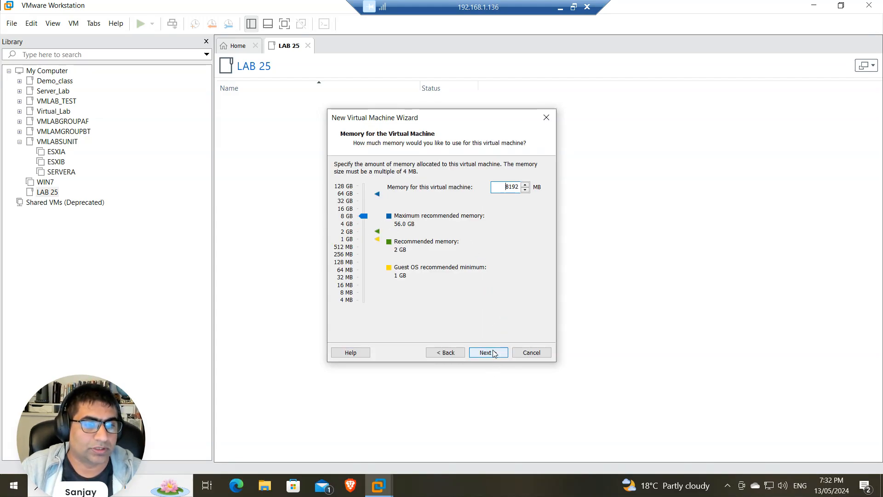
click(488, 353)
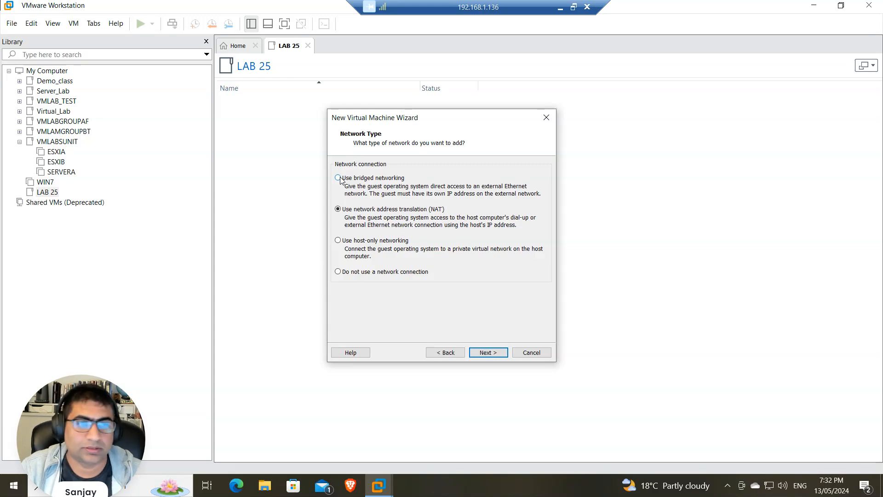
Accept the network and controller defaults and create a new single-file virtual disk
click(488, 357)
click(492, 355)
click(492, 353)
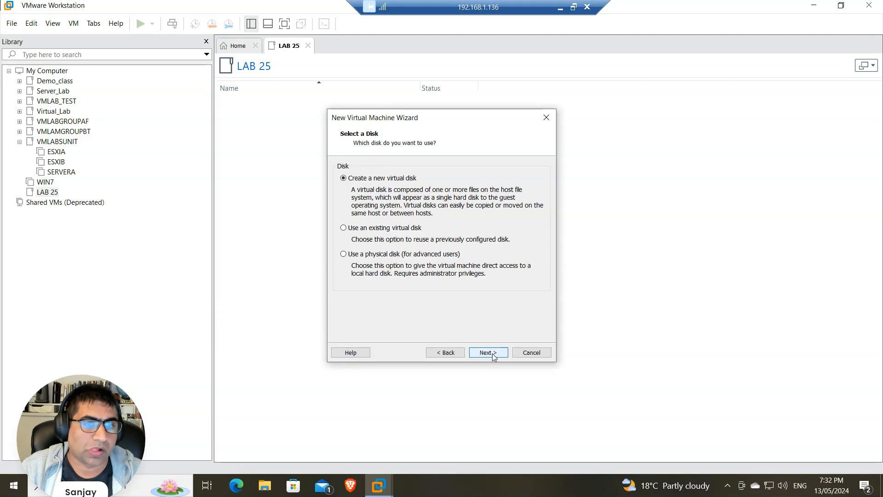
click(492, 353)
click(336, 260)
click(497, 353)
click(496, 353)
click(496, 352)
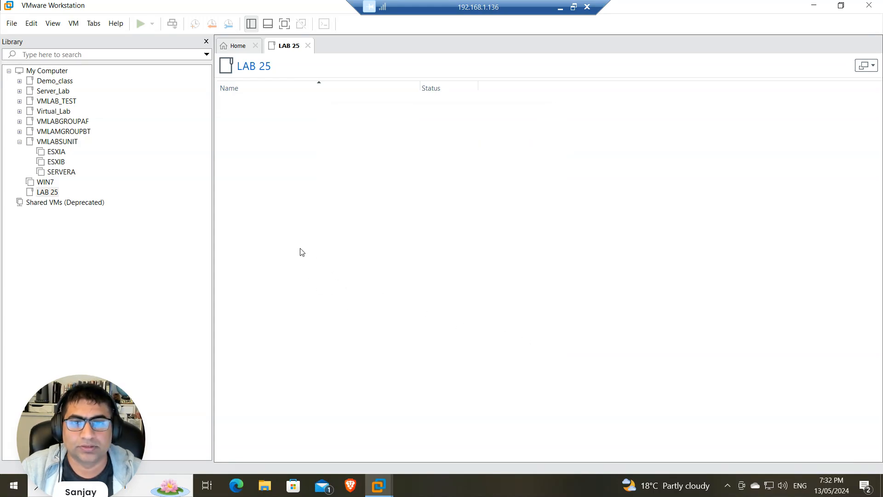
Move SERVERA into LAB 25 and set its CD/DVD to the Windows Server 2019 ISO
drag(46, 203, 50, 193)
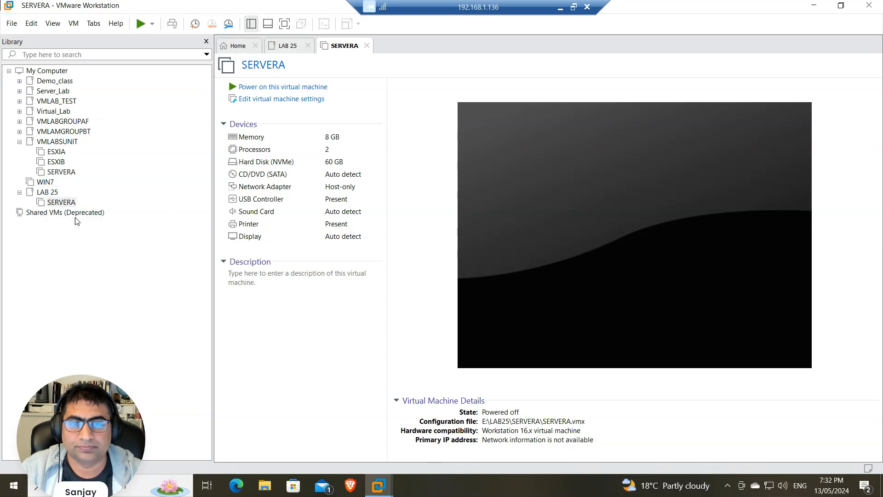
click(61, 202)
click(294, 98)
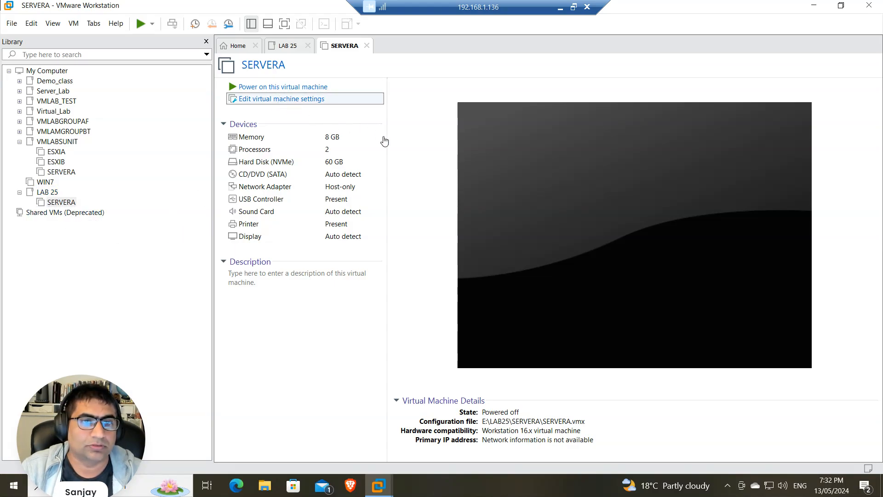
click(258, 101)
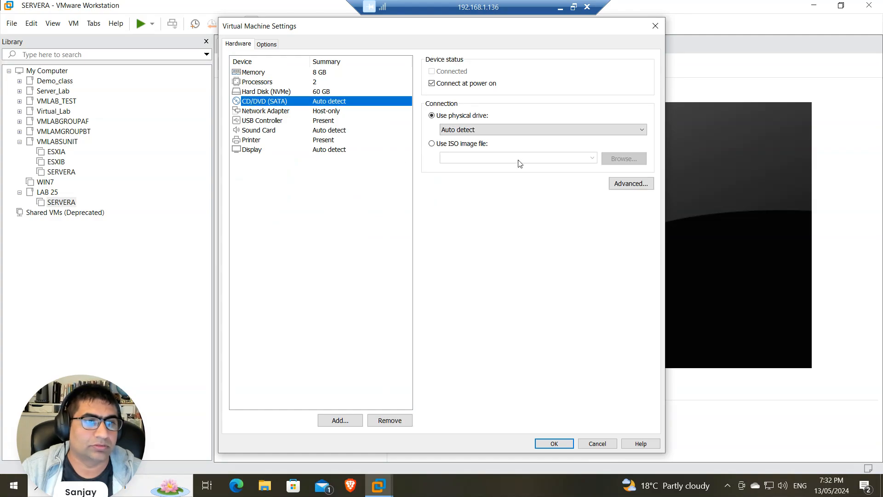
click(437, 146)
click(592, 158)
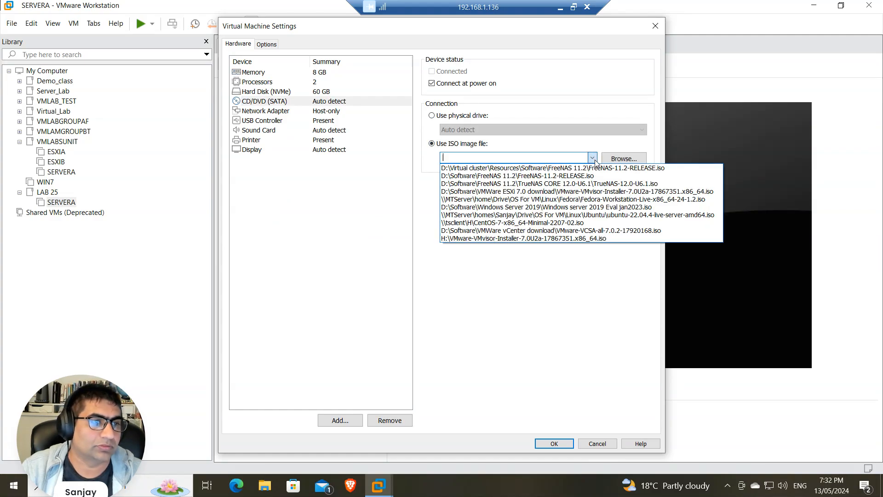
click(641, 209)
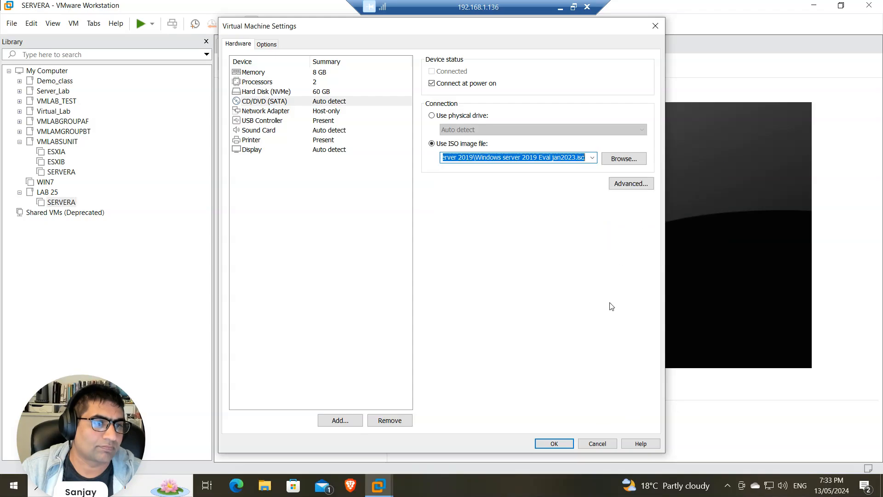
click(562, 446)
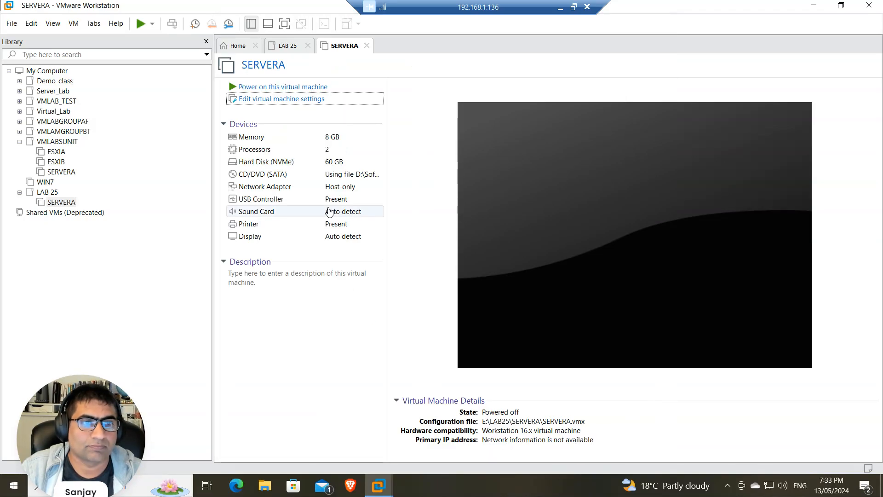
Power on SERVERA and start the New Virtual Machine wizard for another machine
key(ctrl+b)
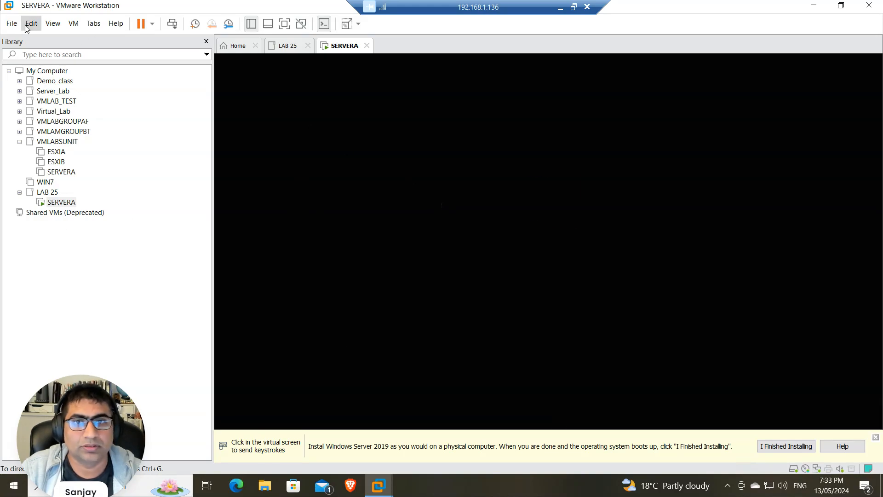
click(12, 23)
click(26, 40)
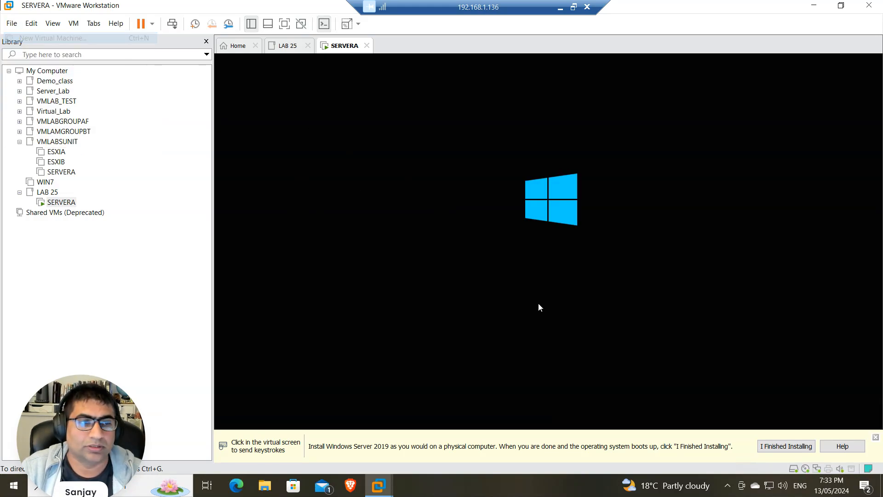
Choose to install the OS later on Windows Server 2019 and name the machine SERVERB
click(501, 354)
click(487, 353)
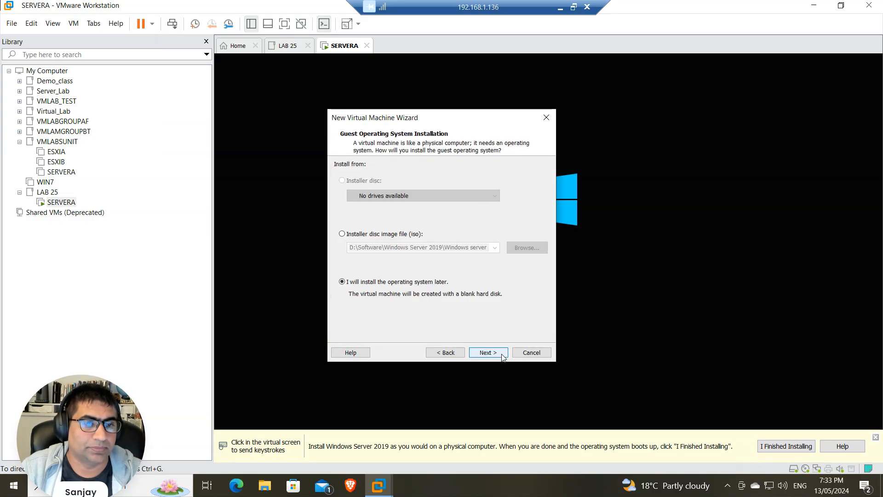
click(488, 352)
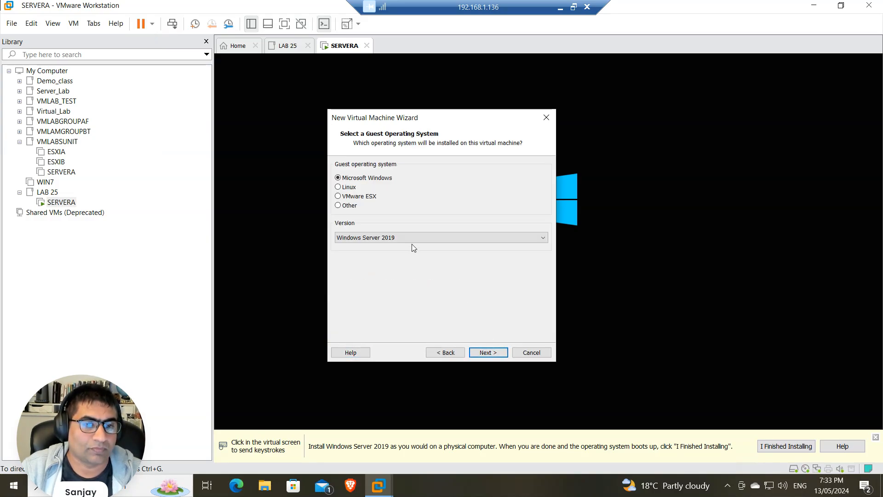
click(490, 353)
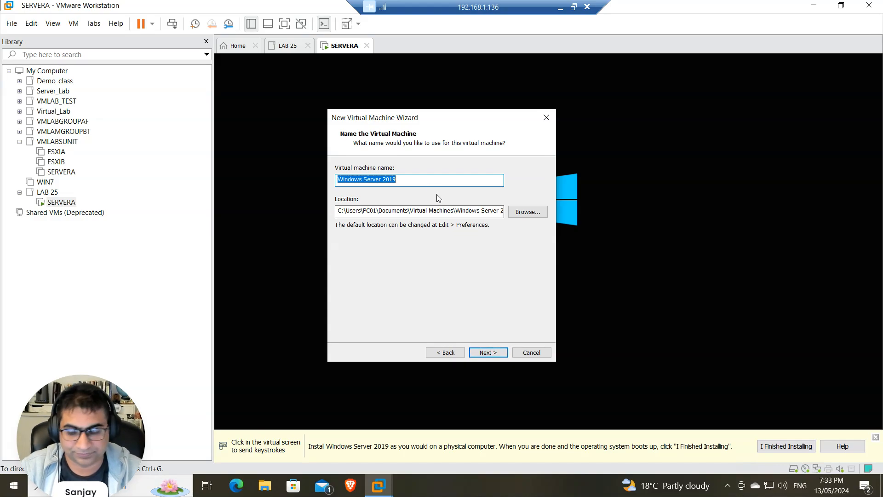
text(SERVERB)
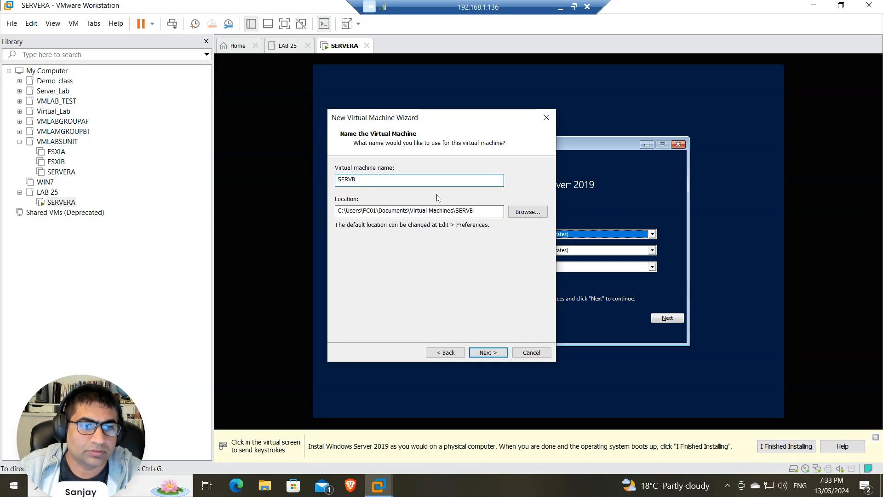
Create a SERVERB folder inside E:\LAB25 and use it as the storage location
click(528, 211)
scroll(414, 306, down, 3)
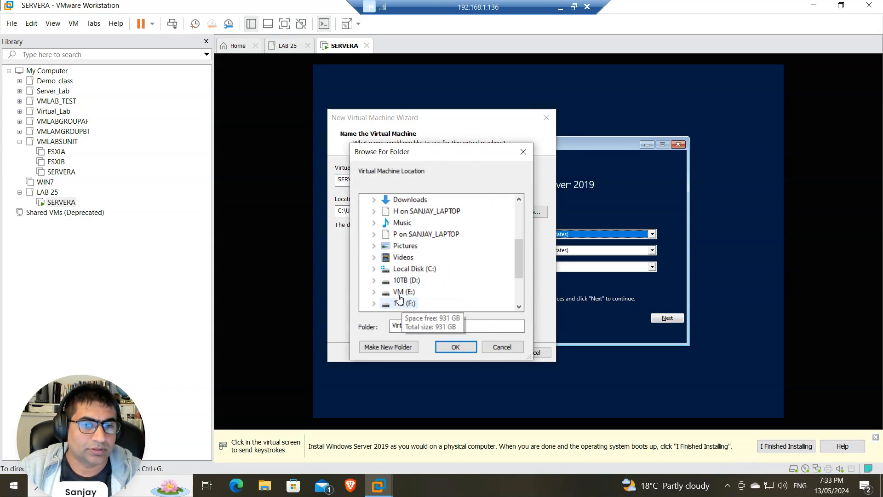
double_click(405, 283)
double_click(422, 215)
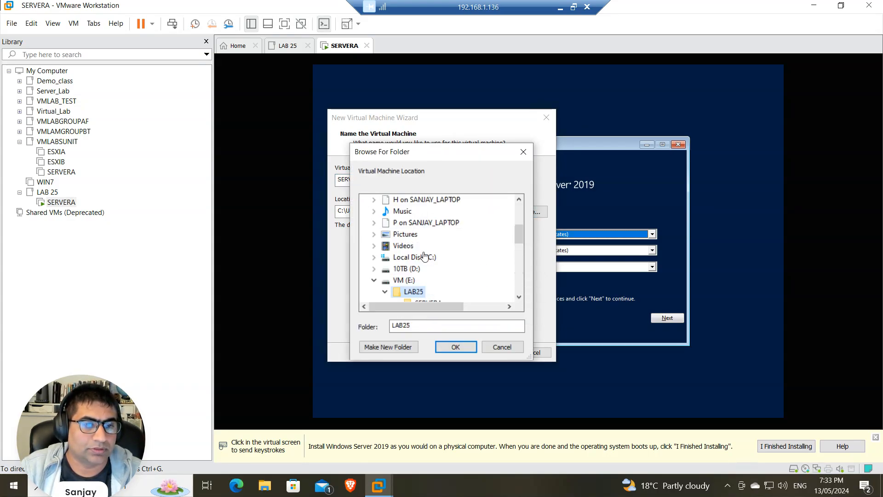
click(411, 347)
text(SER)
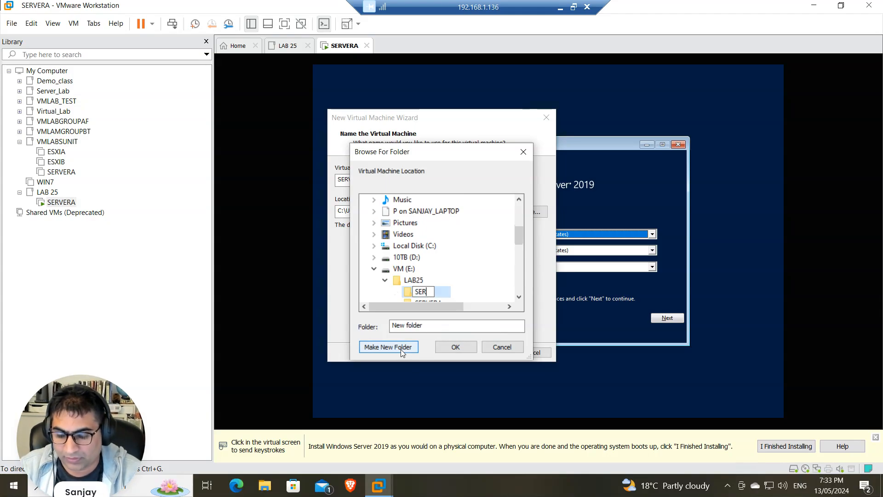
text(VERB)
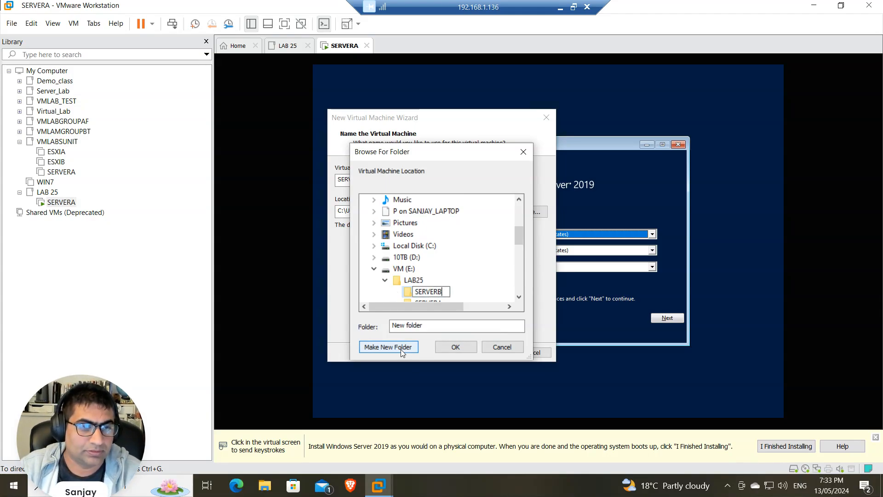
click(471, 242)
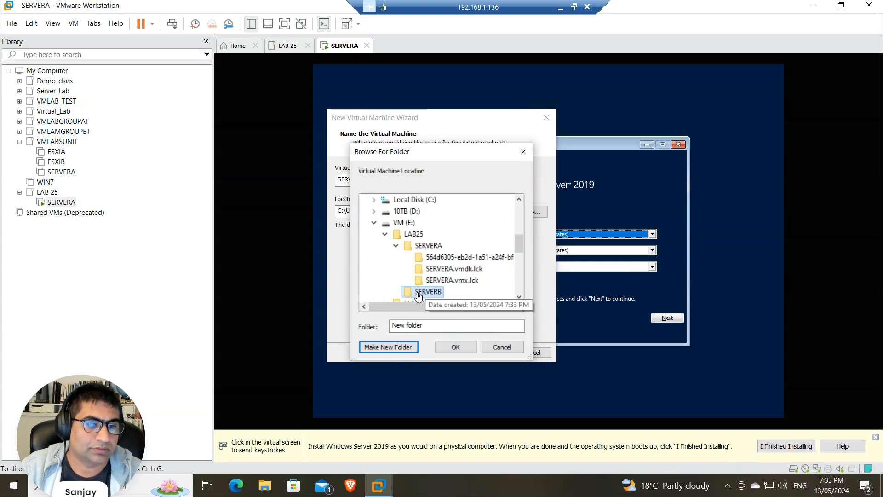
scroll(429, 300, down, 1)
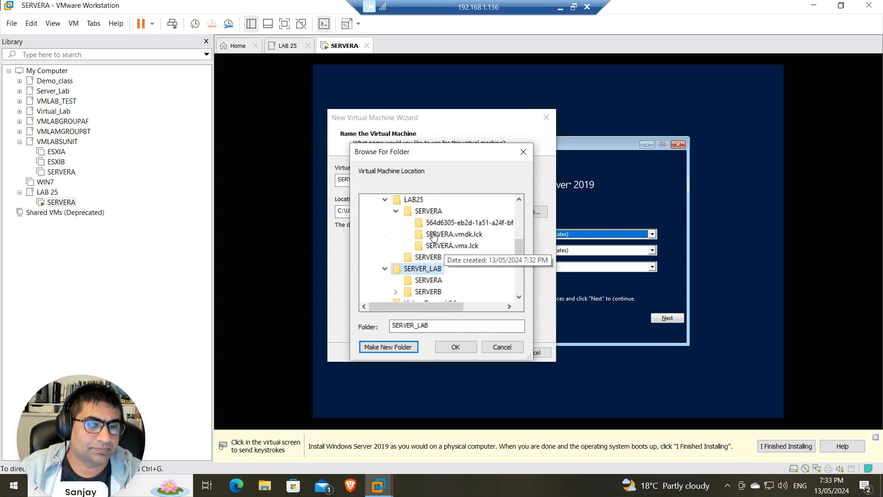
click(457, 347)
Set SERVERB's firmware to BIOS and give it 8 GB of memory
click(489, 353)
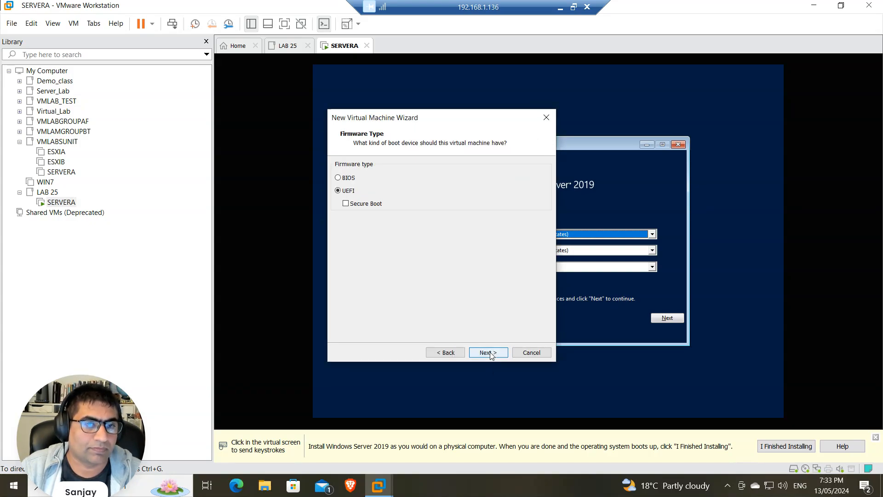
click(489, 352)
click(445, 352)
click(350, 177)
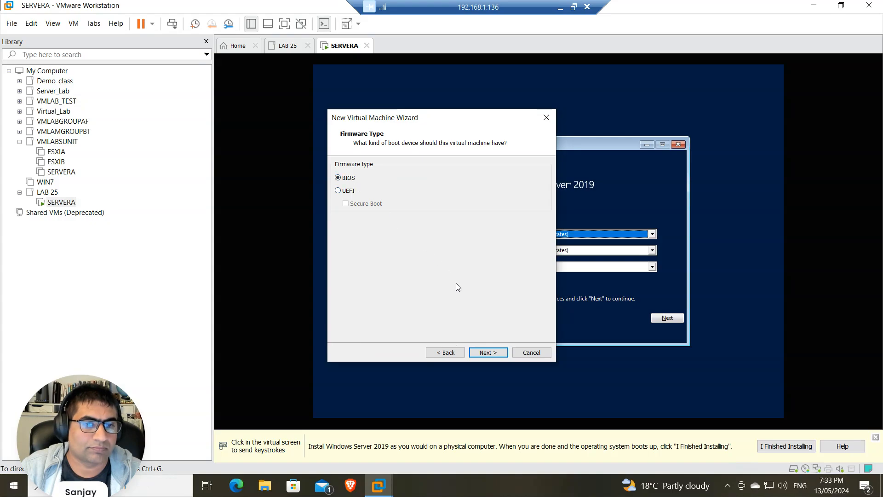
click(496, 351)
click(496, 352)
click(346, 216)
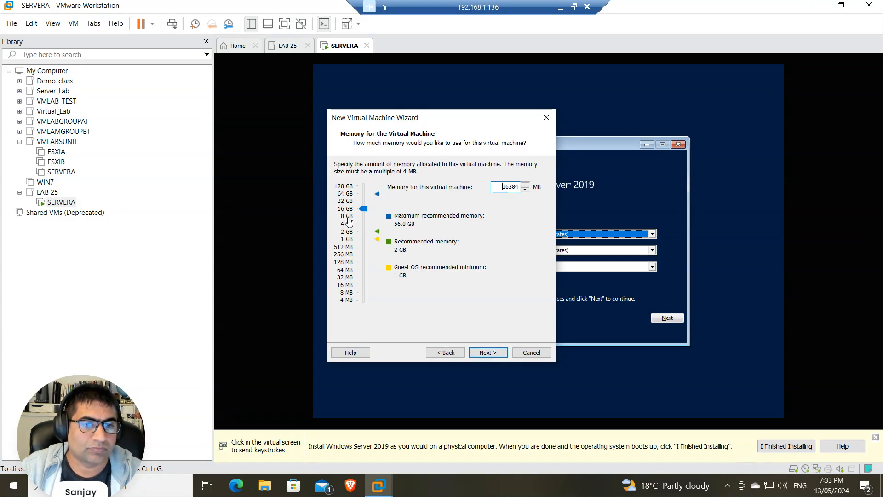
Use host-only networking and create a 60 GB single-file disk, then finish the wizard
click(489, 353)
click(490, 353)
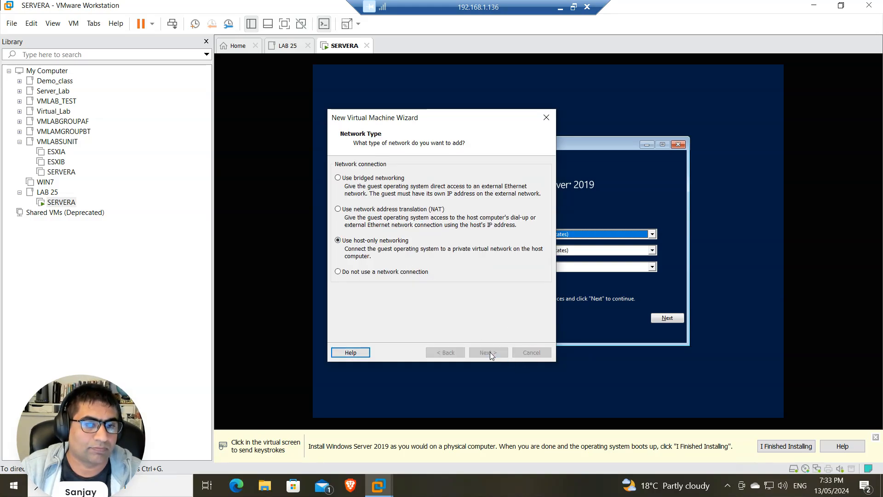
click(490, 352)
click(490, 353)
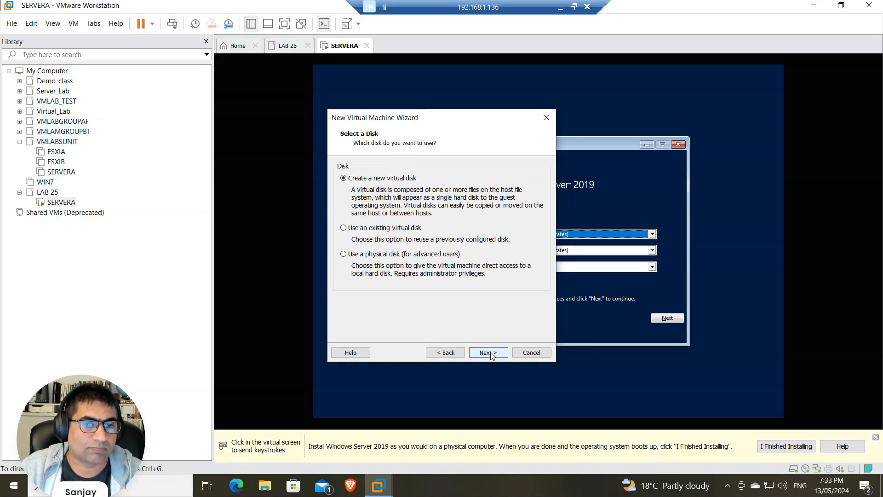
click(489, 353)
click(364, 262)
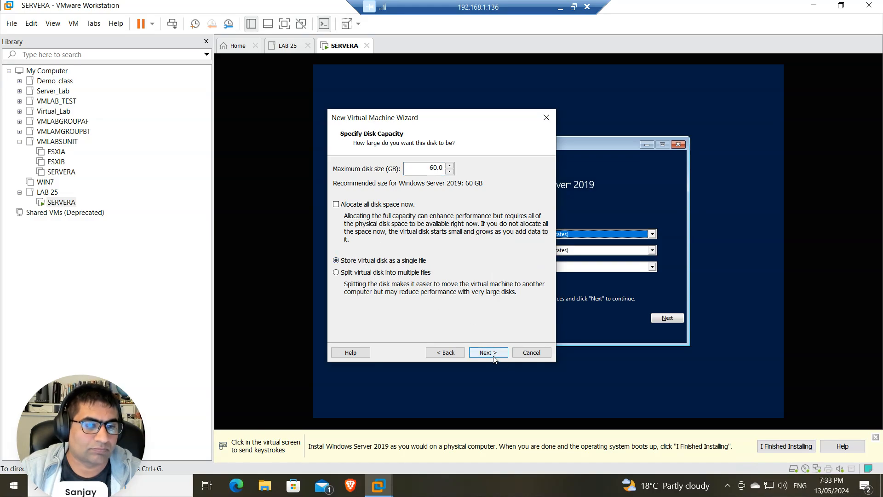
click(489, 353)
click(488, 353)
click(488, 353)
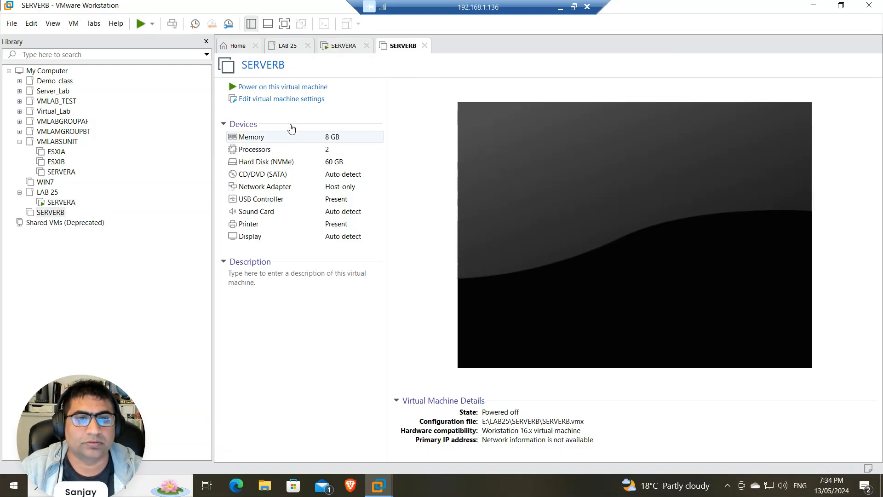
Set SERVERB's CD/DVD drive to use the Windows Server 2019 evaluation ISO image
key(ctrl+d)
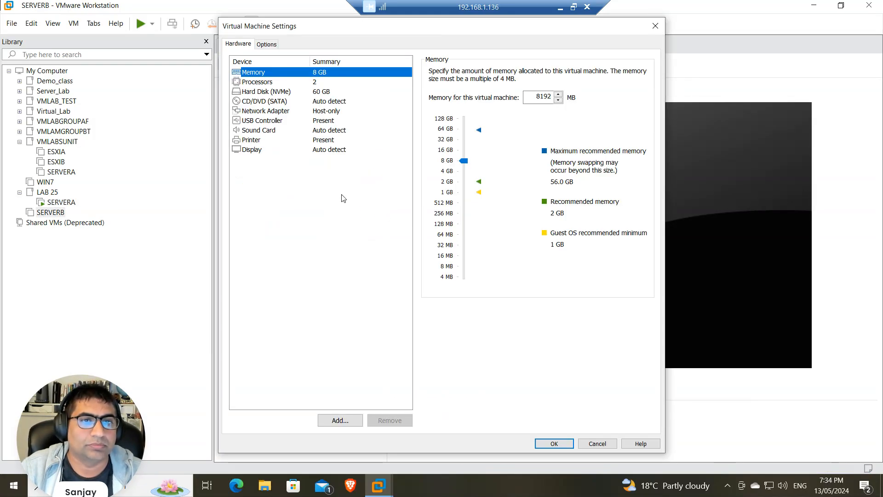
click(265, 102)
click(432, 144)
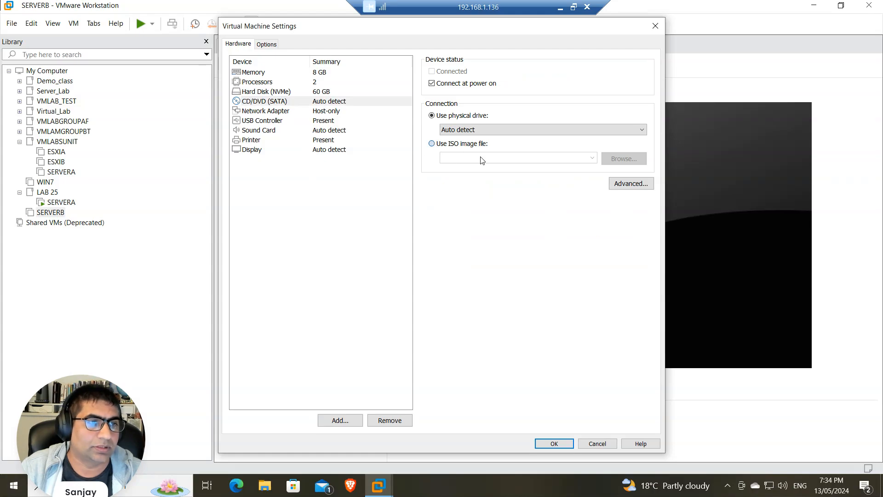
click(592, 158)
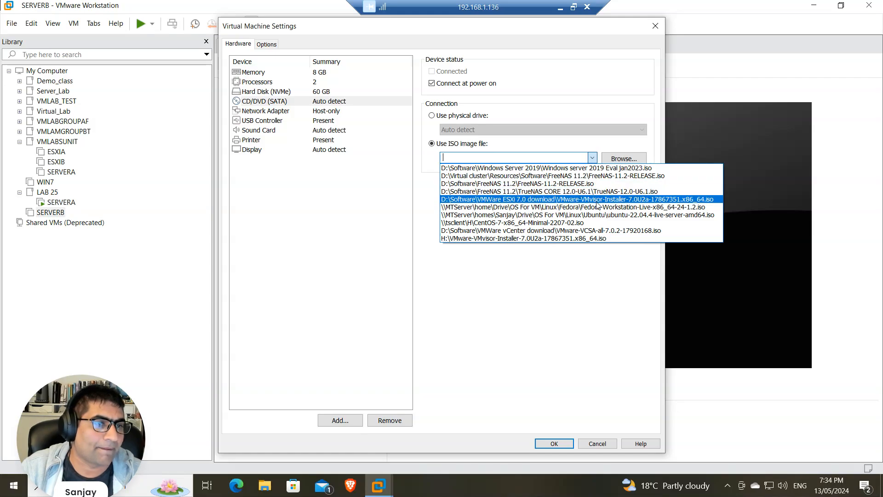
click(598, 169)
Save SERVERB's CD/DVD settings, power it on, and check both consoles
click(554, 444)
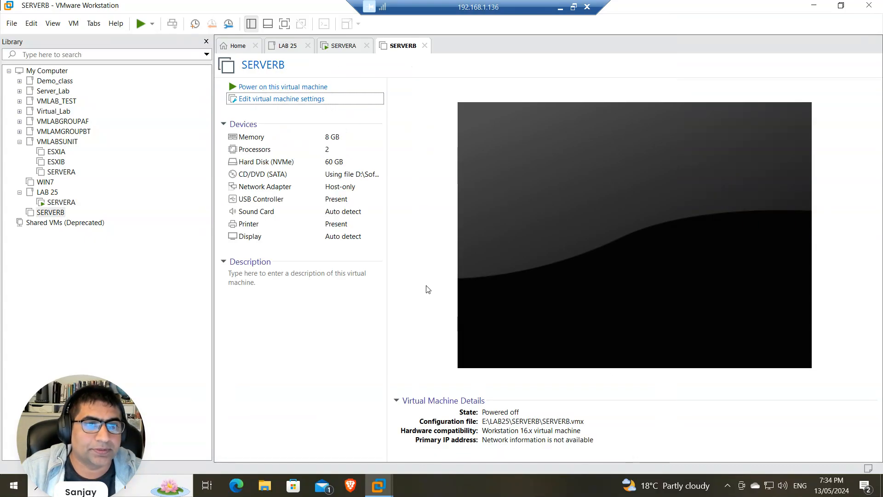
click(276, 86)
click(358, 49)
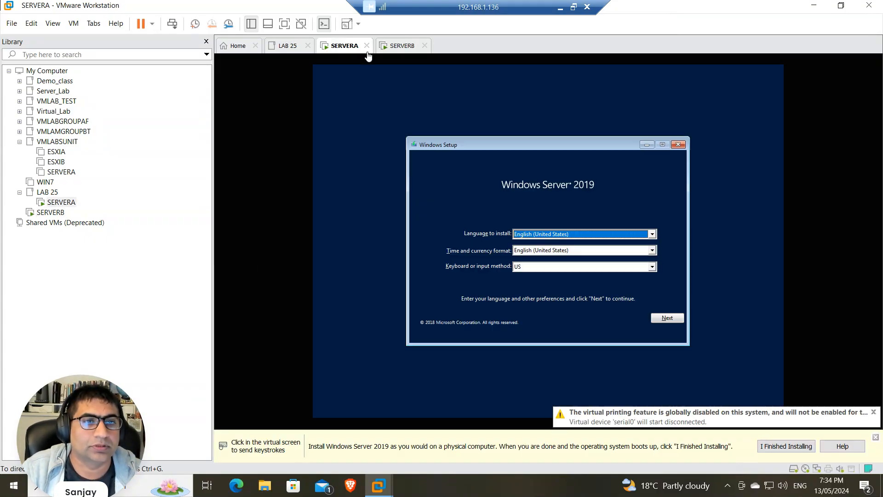
click(400, 46)
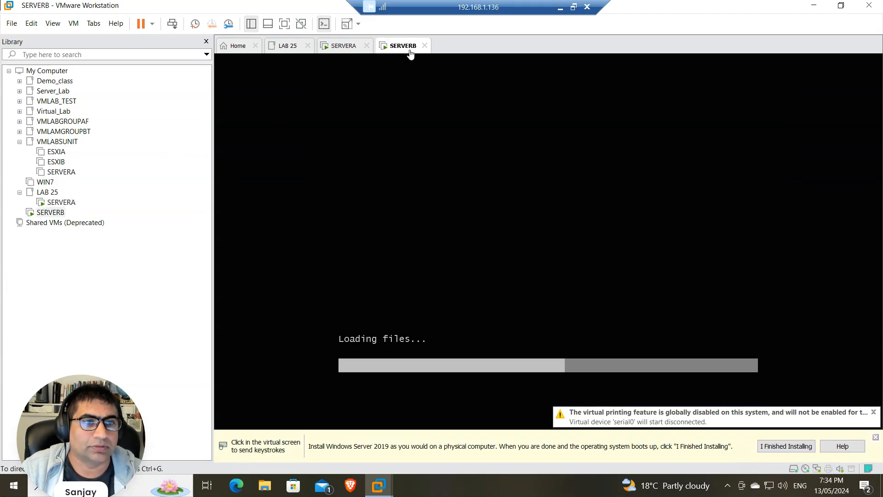
click(346, 46)
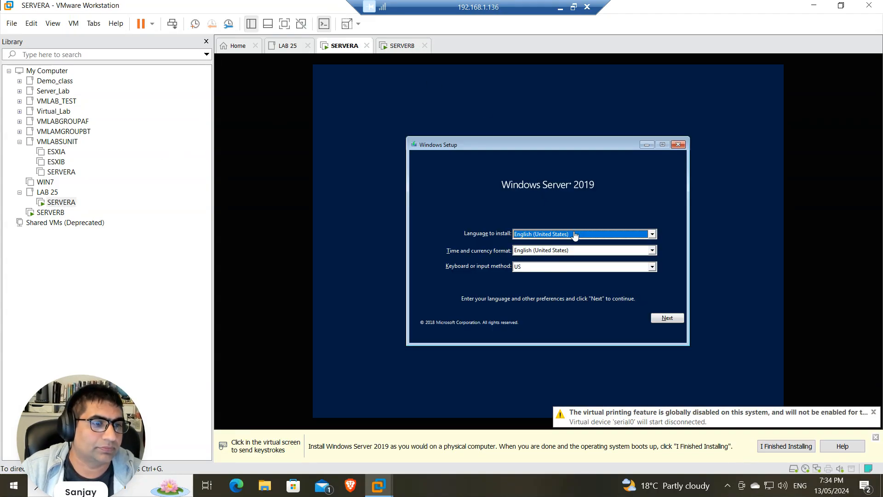
On SERVERA, set time and currency format to English (Australia) and start Install now
click(565, 252)
scroll(564, 280, up, 20)
scroll(564, 280, up, 10)
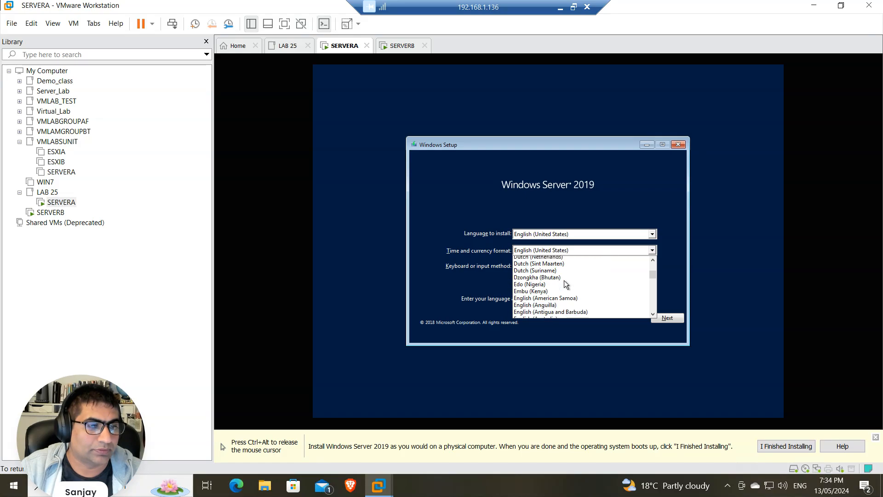
click(552, 315)
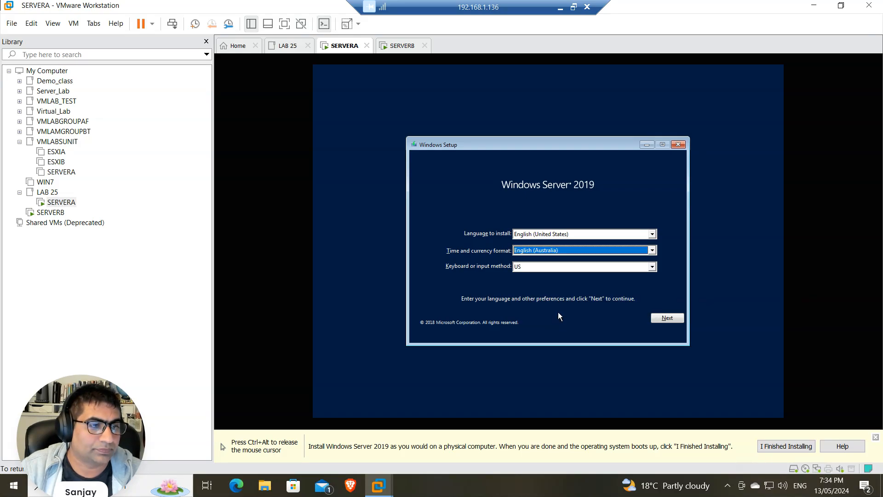
click(662, 316)
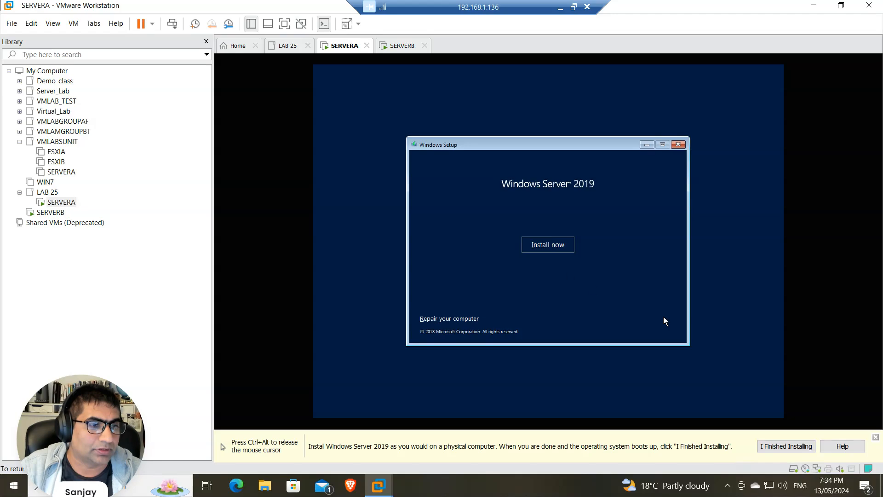
click(537, 244)
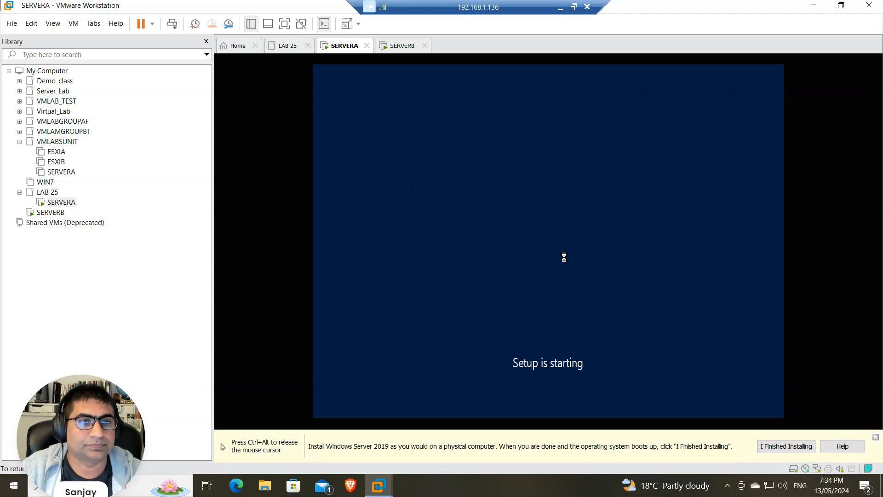
Move SERVERB into the LAB 25 group in the library
key(ctrl+alt)
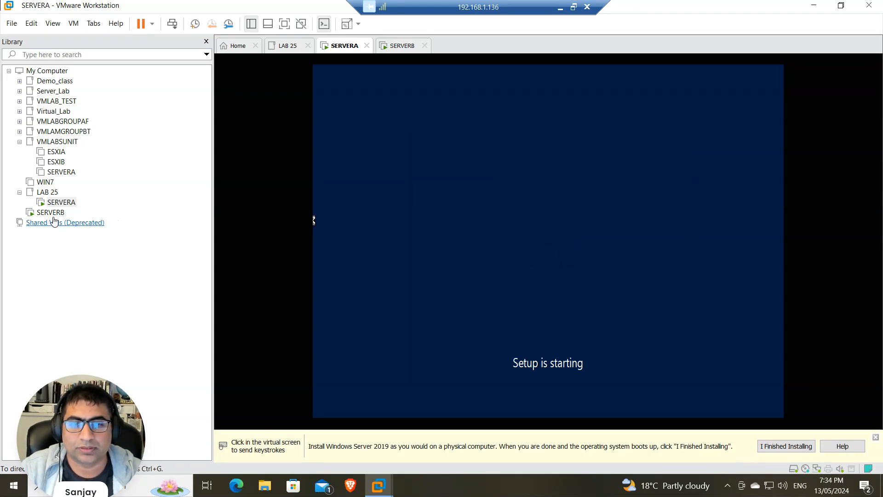
drag(52, 212, 73, 208)
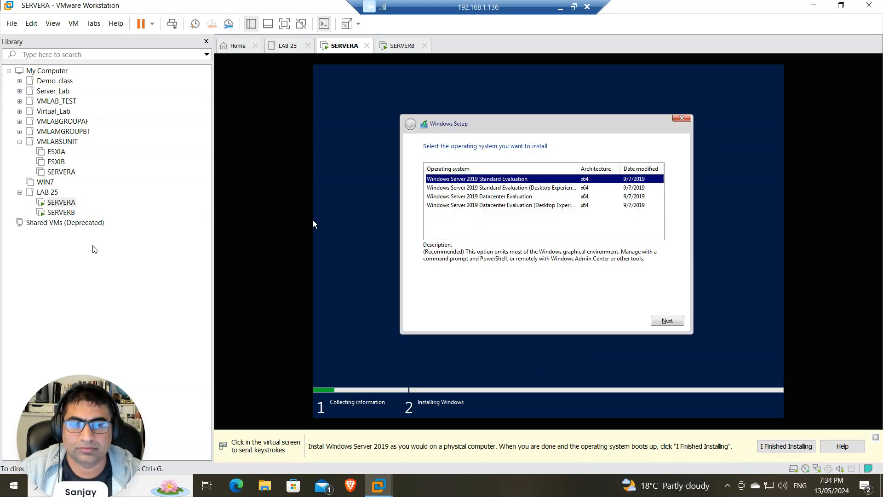
click(313, 222)
Install Datacenter (Desktop Experience) on SERVERA: accept the license, Custom install to Drive 0
key(Down)
key(Down)
key(Down)
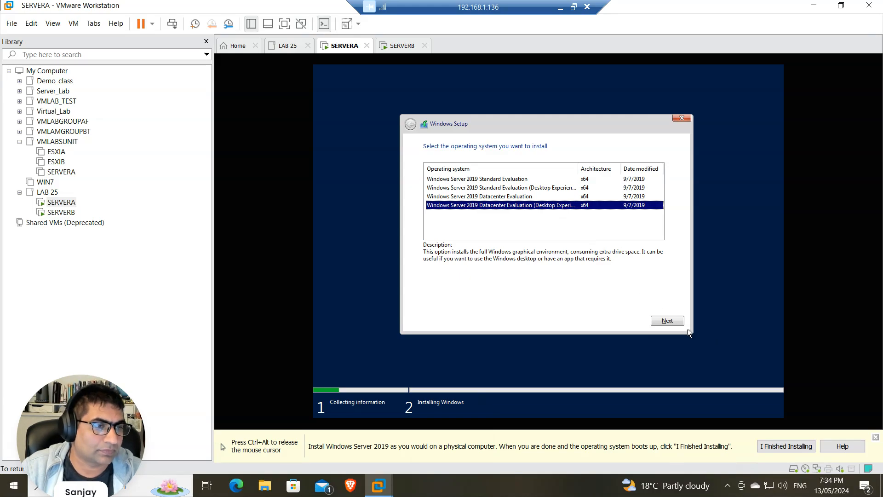
click(673, 322)
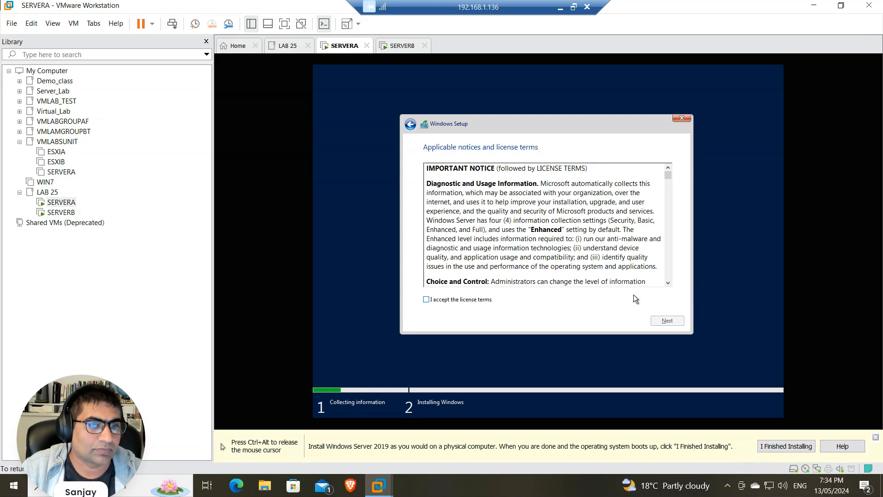
click(454, 300)
click(678, 322)
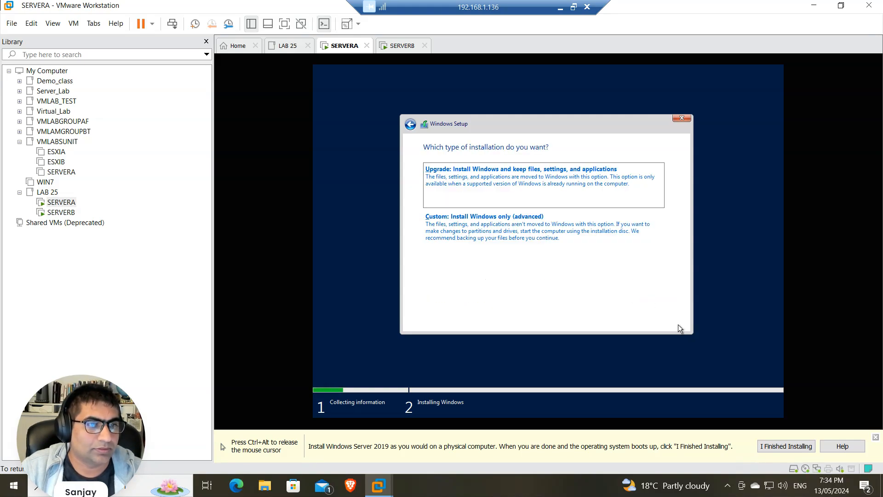
click(477, 218)
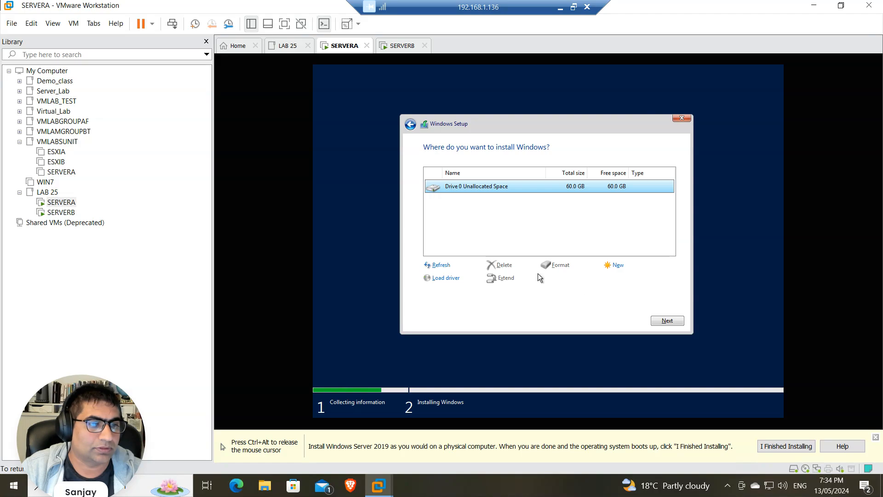
click(669, 322)
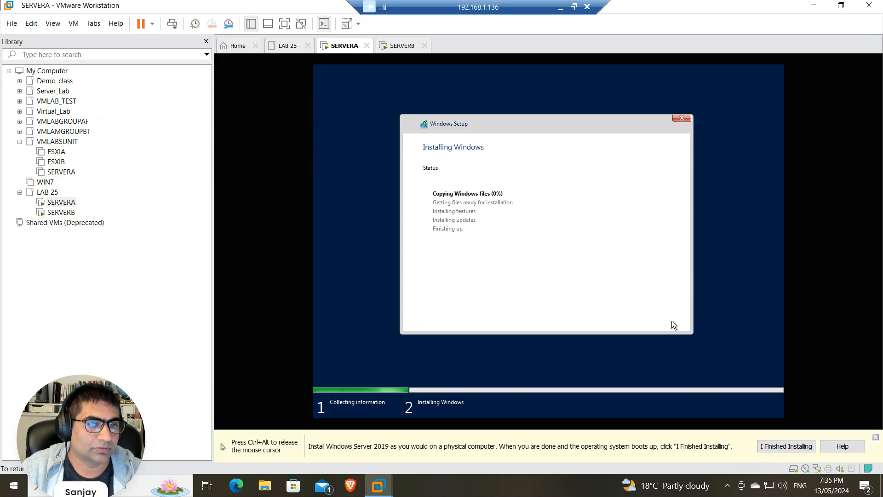
key(ctrl+alt)
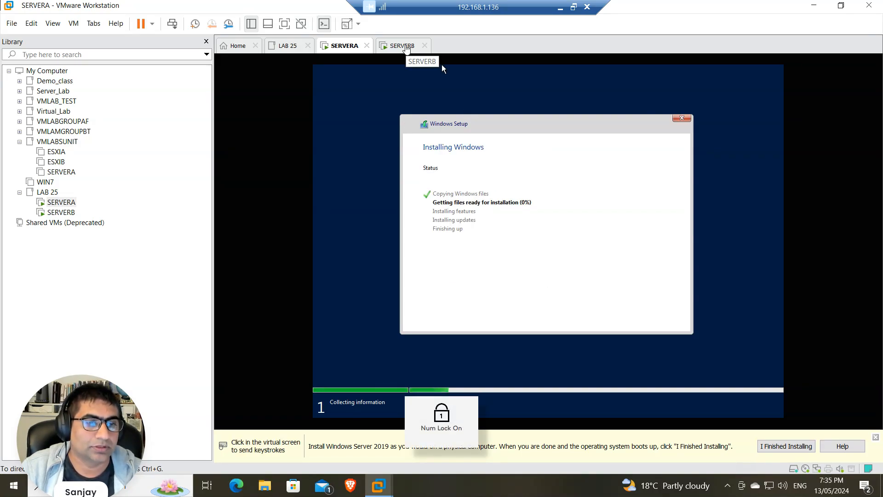
click(405, 48)
On SERVERB, set time and currency format to English (Australia) and start Install now
click(552, 254)
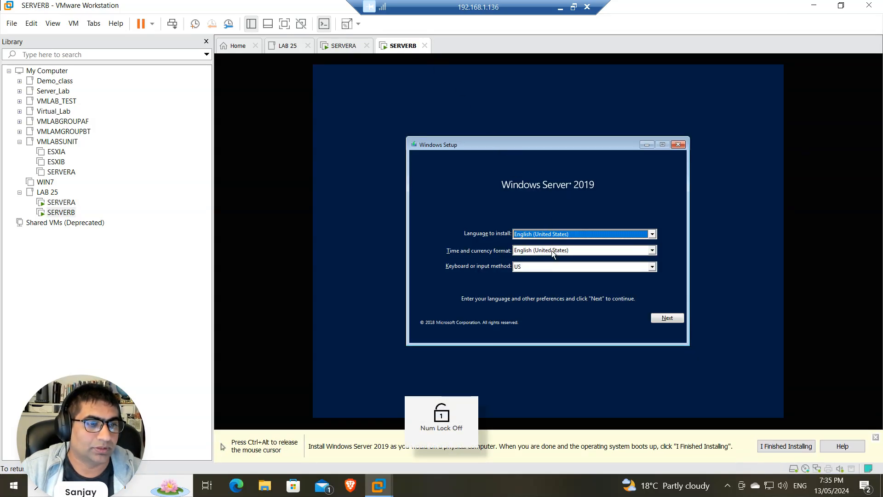
scroll(554, 269, up, 9)
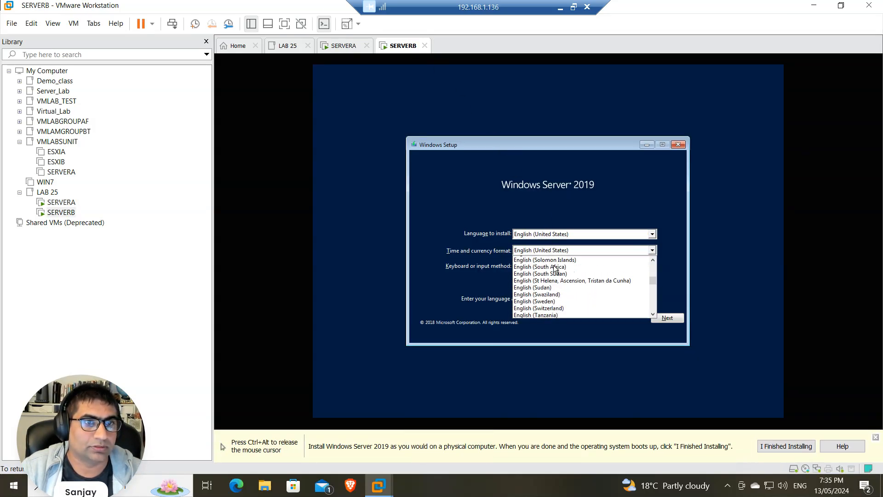
scroll(557, 276, up, 4)
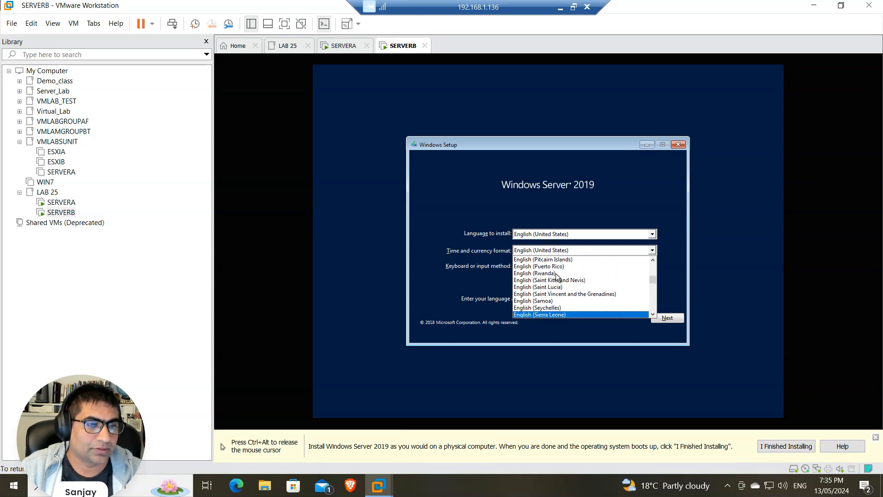
scroll(557, 277, up, 5)
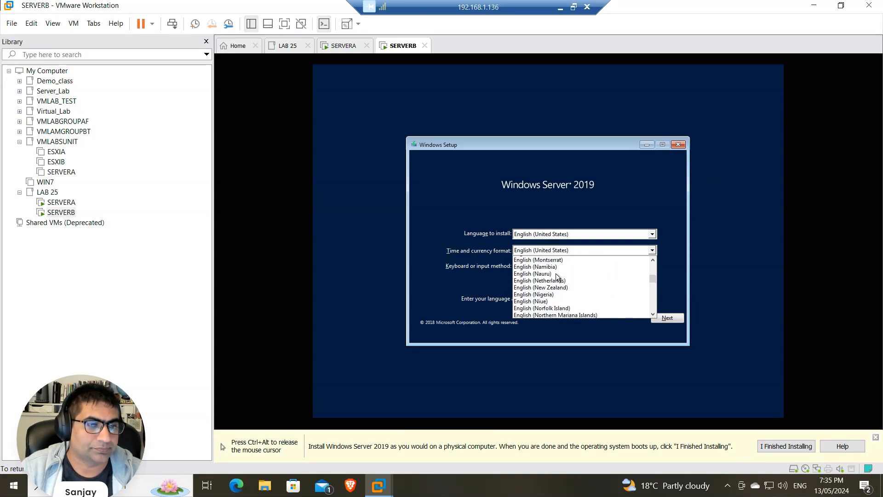
scroll(557, 276, up, 8)
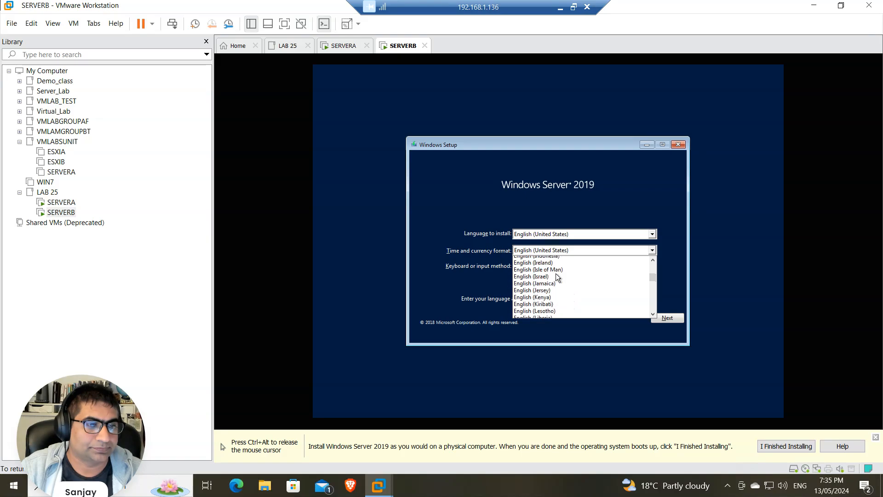
scroll(557, 276, up, 5)
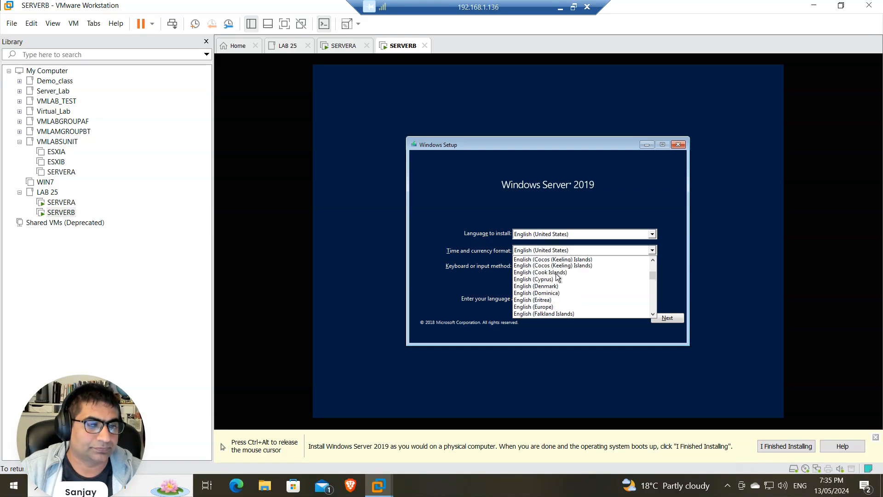
scroll(557, 277, up, 3)
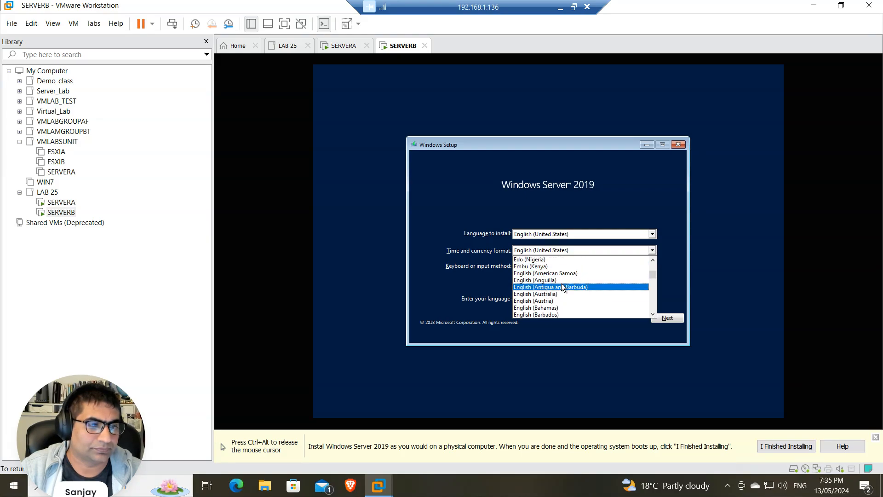
click(554, 295)
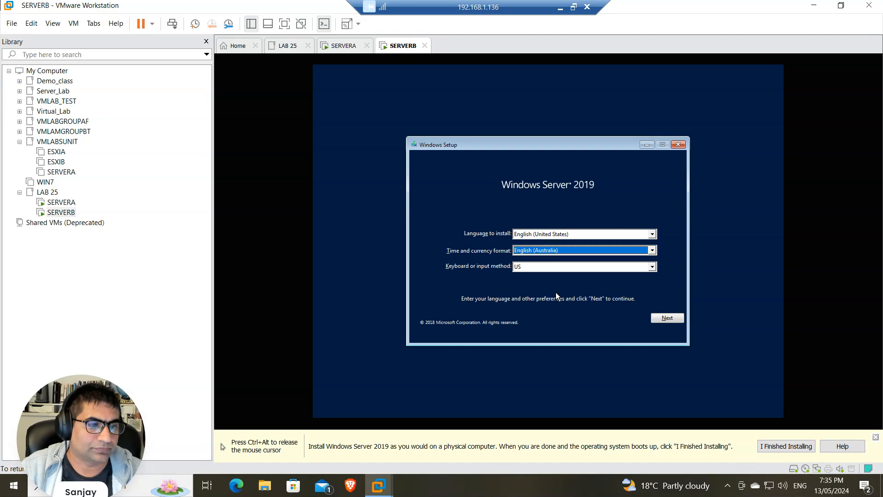
click(670, 319)
click(557, 240)
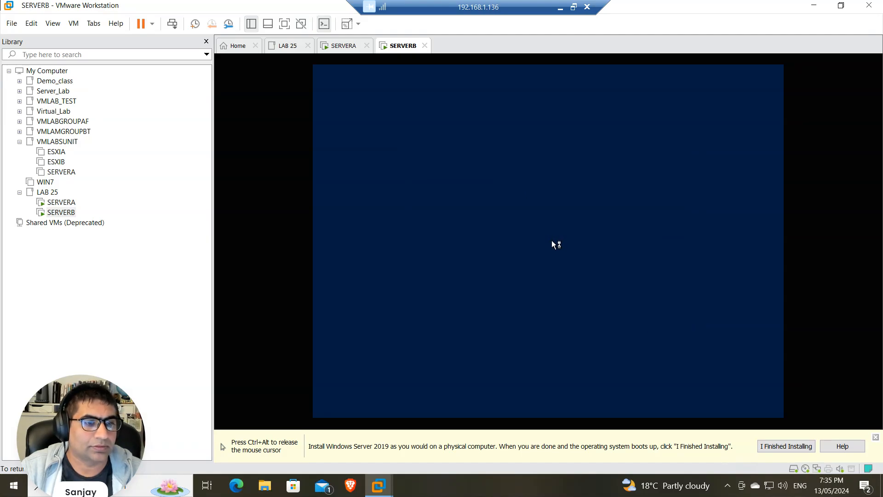
Check SERVERA's installation progress, then return to SERVERB's setup
key(ctrl+alt)
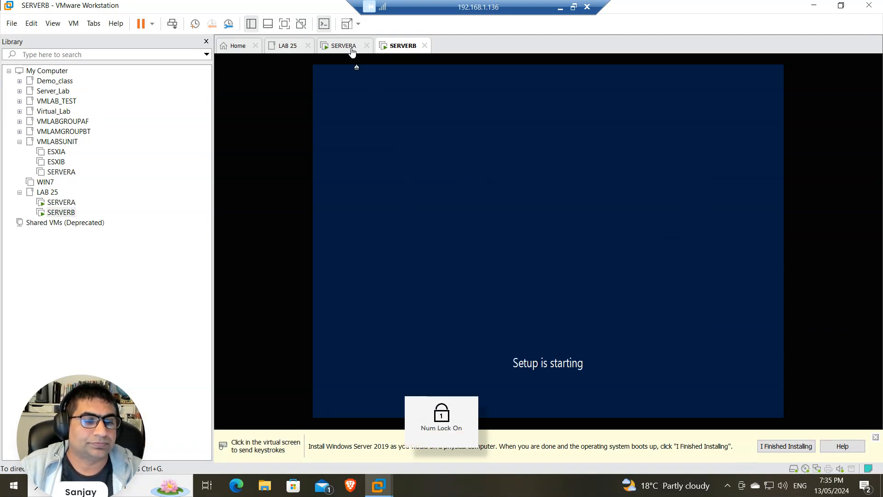
click(352, 51)
click(402, 46)
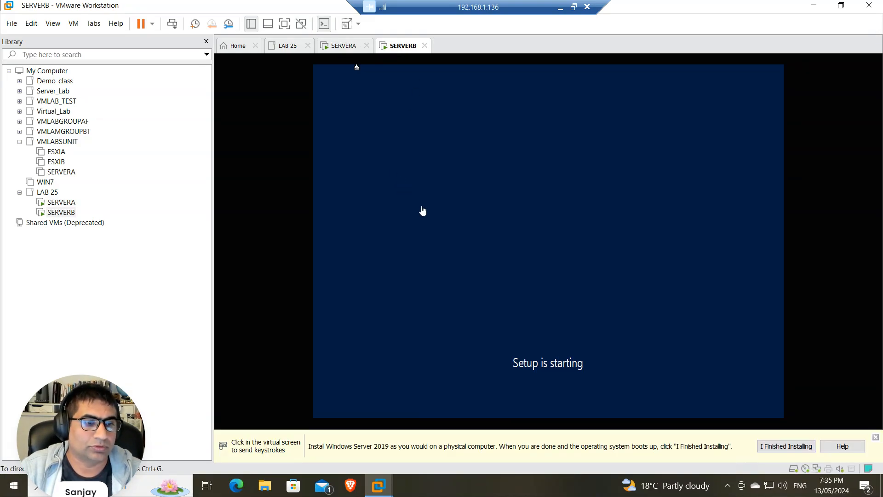
click(346, 47)
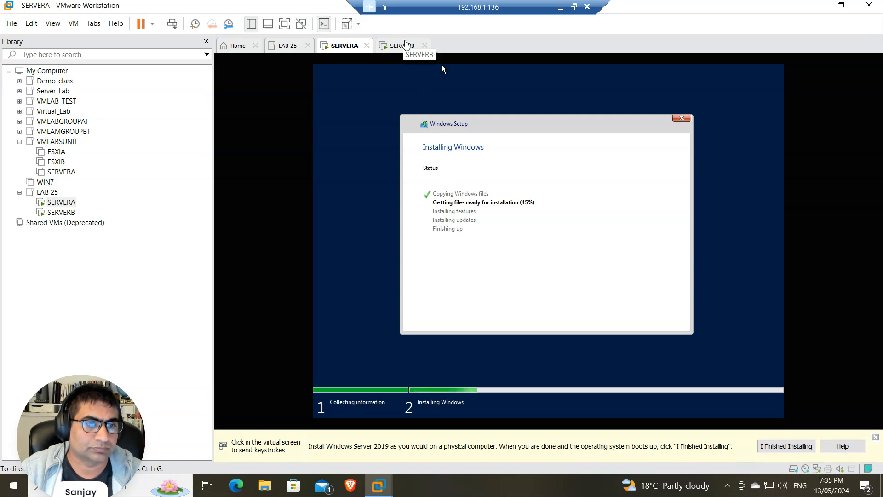
click(401, 45)
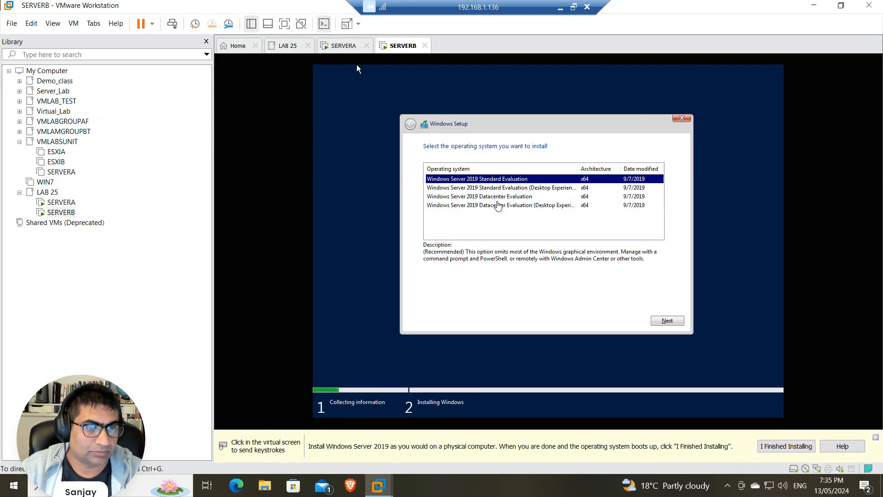
click(357, 68)
Choose Datacenter (Desktop Experience), accept the license, and run a Custom install on SERVERB
click(501, 206)
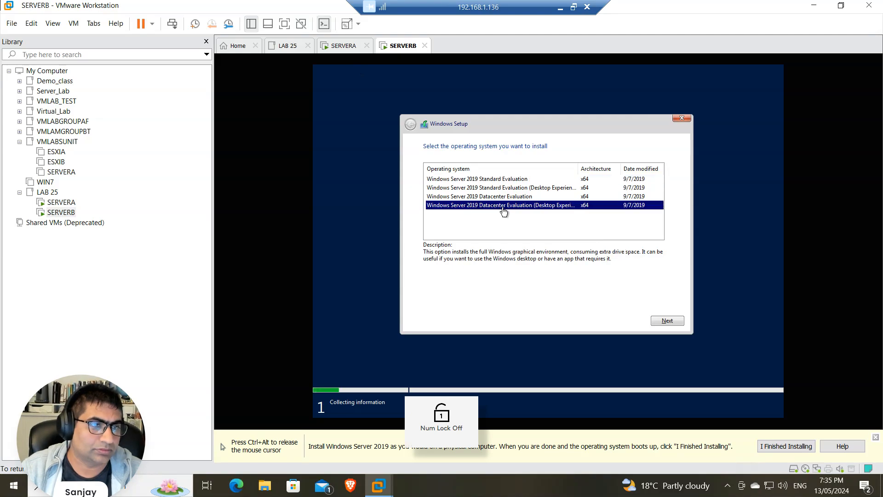
click(665, 320)
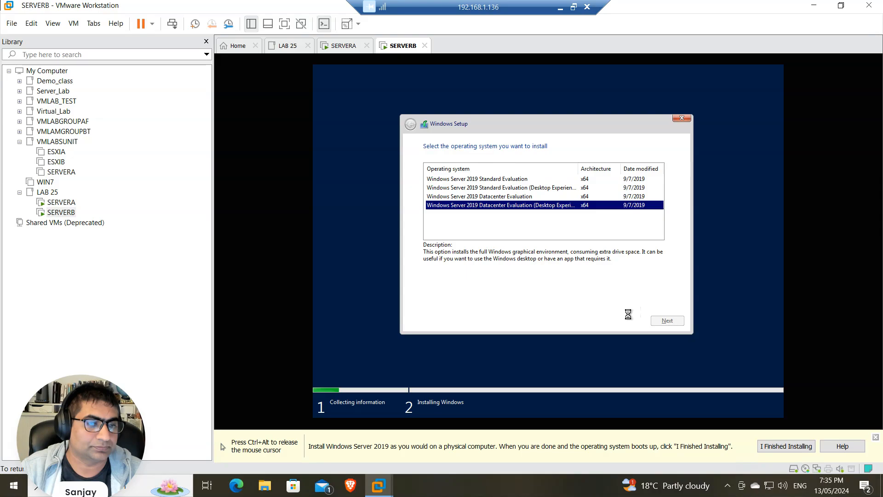
click(444, 300)
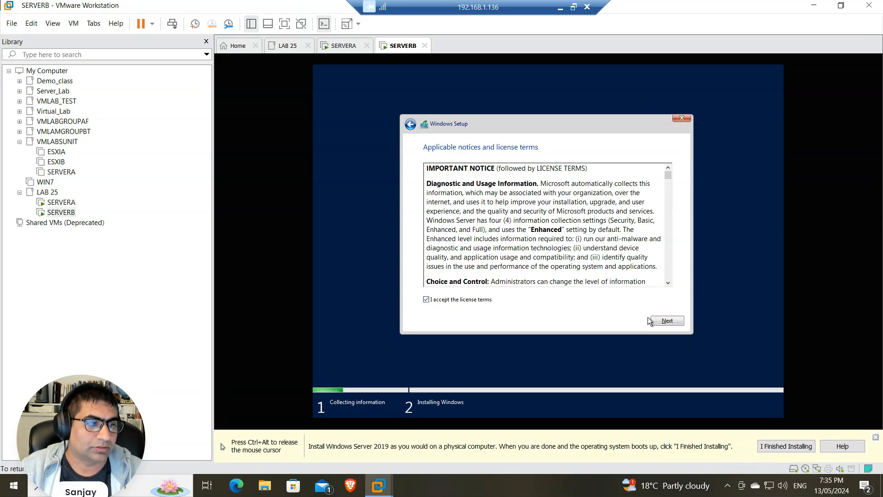
click(667, 321)
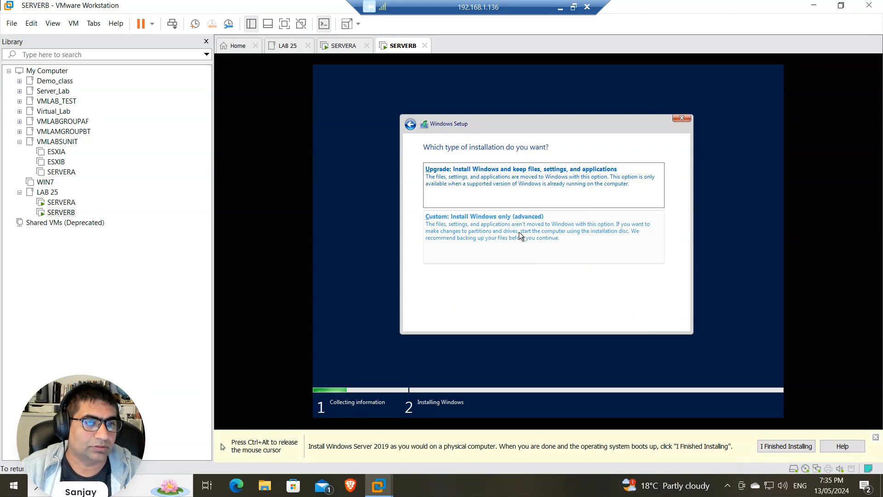
click(519, 232)
click(665, 319)
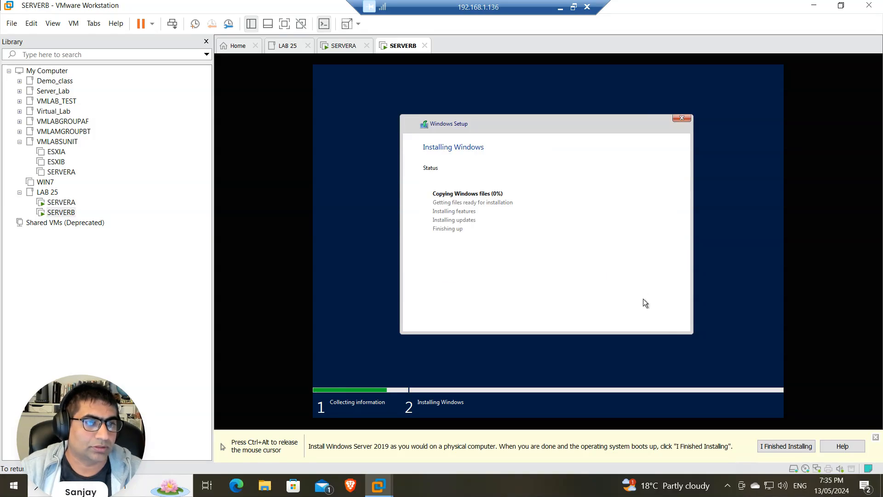
key(ctrl+alt)
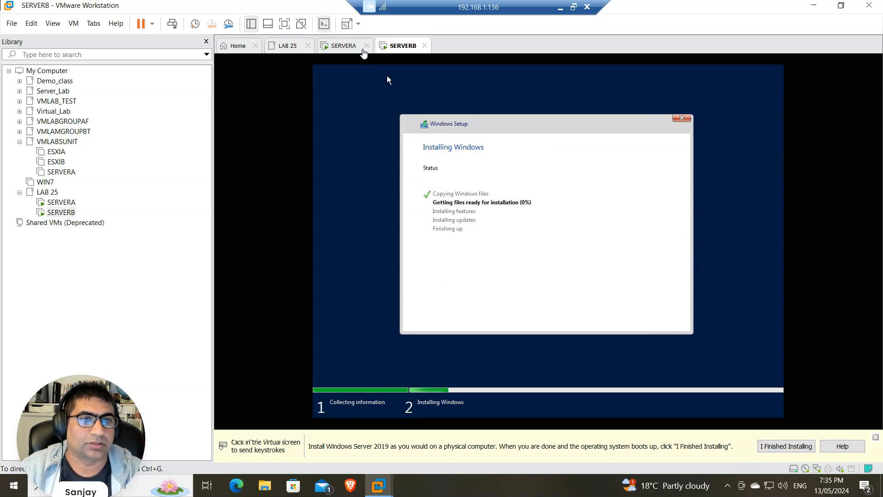
Check both installations and dismiss SERVERA's 'I Finished Installing' hint
click(347, 45)
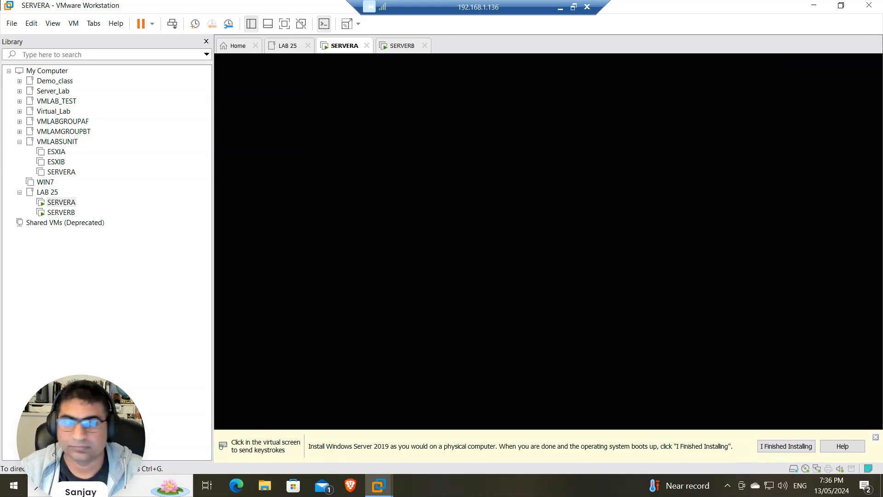
click(407, 48)
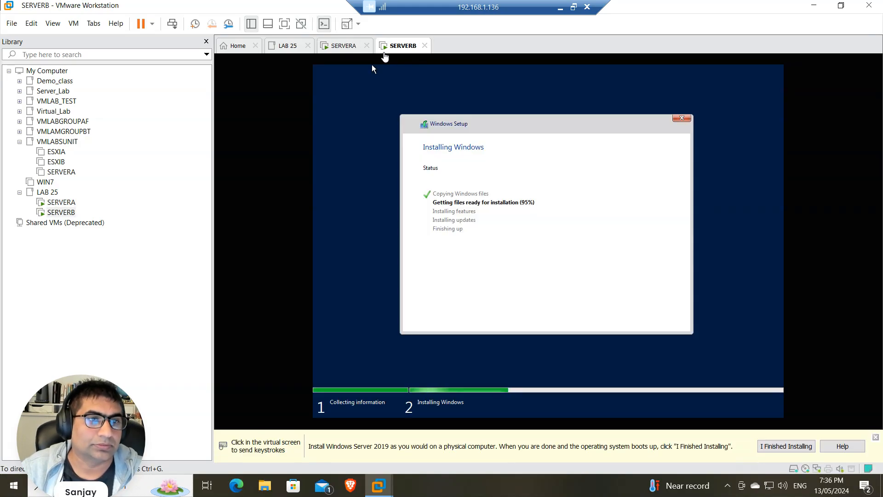
click(346, 46)
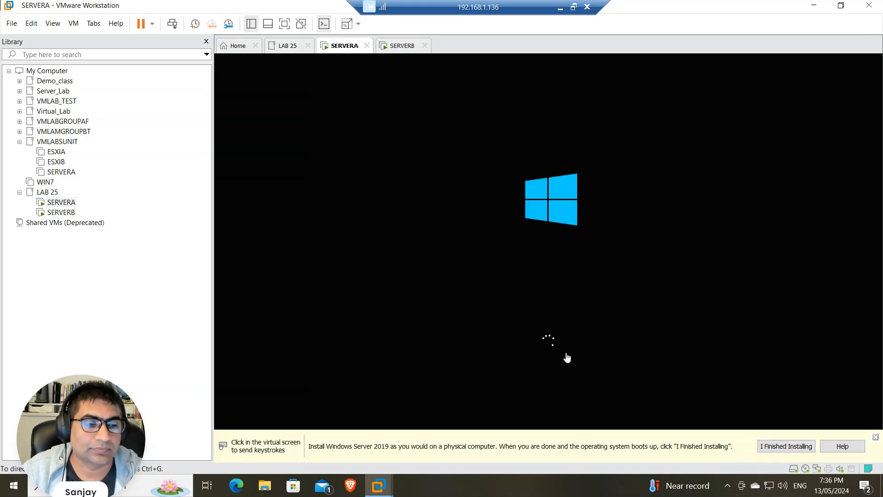
click(790, 449)
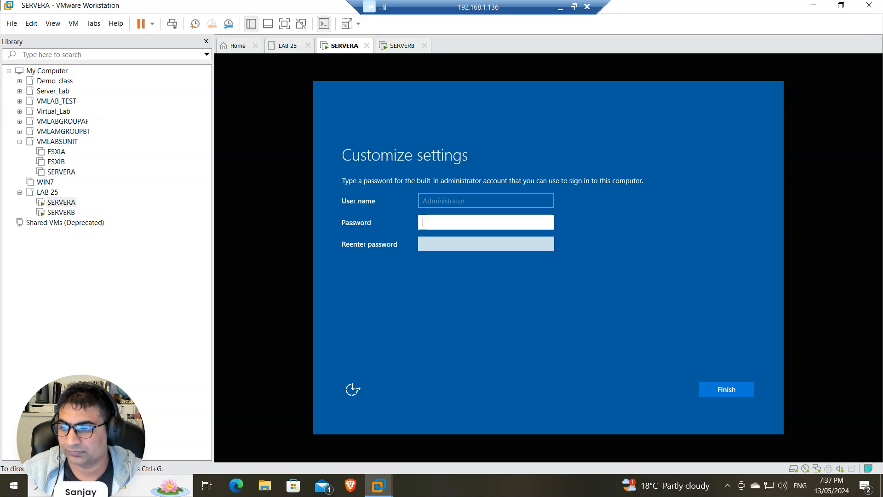
Enter and confirm SERVERA's Administrator password, then finish the initial settings
click(443, 222)
key(Num_Lock)
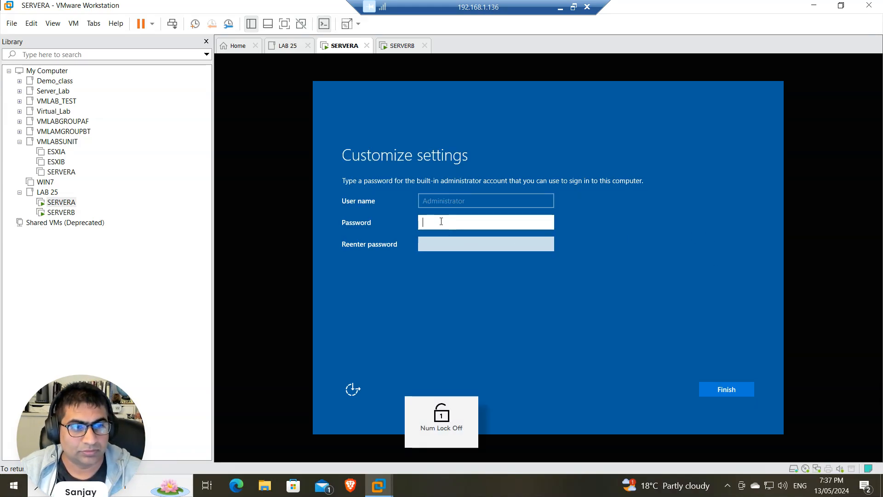
text(Pa)
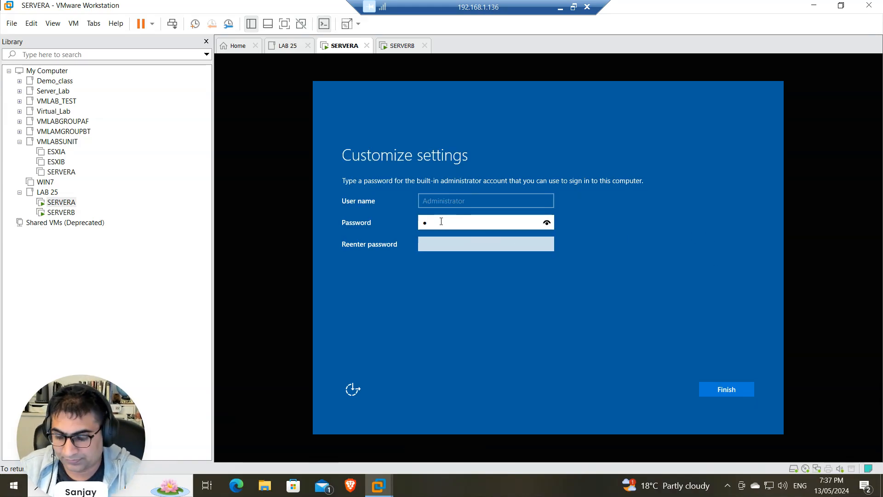
text(1)
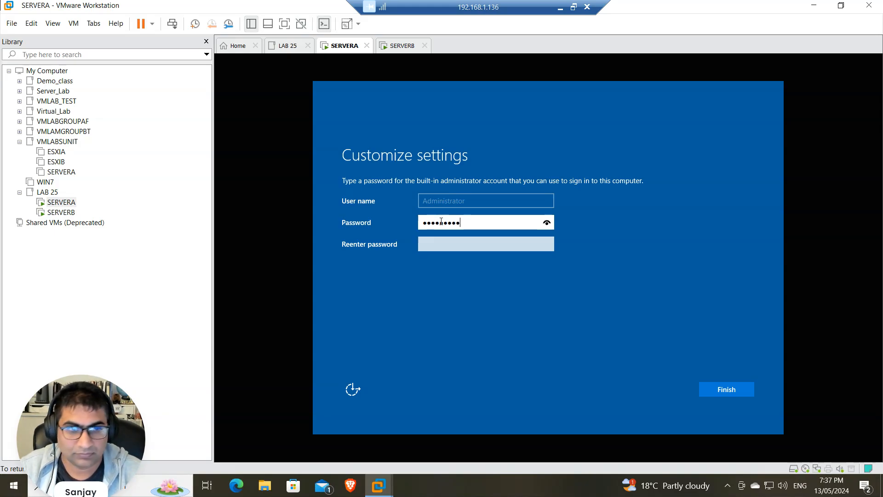
click(551, 224)
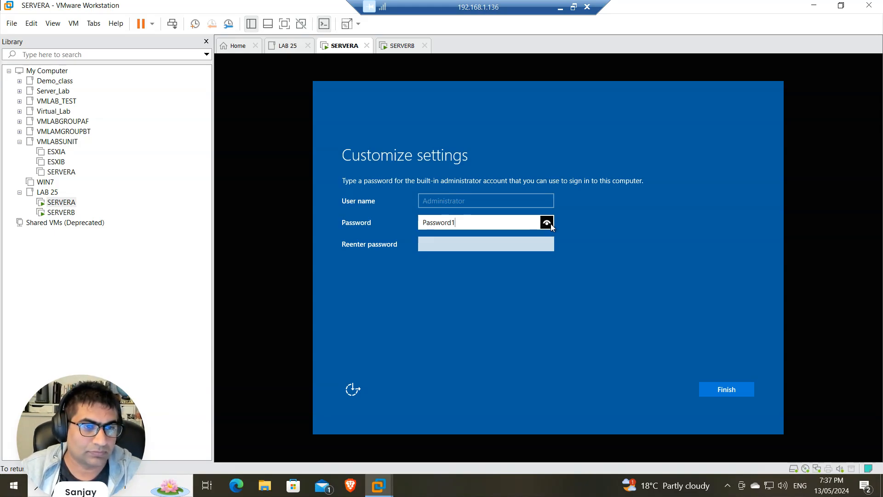
click(481, 241)
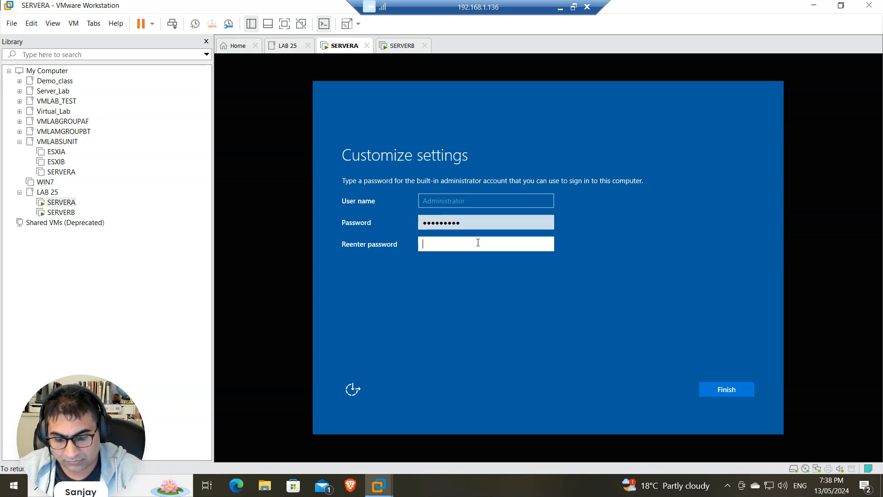
text(Password1)
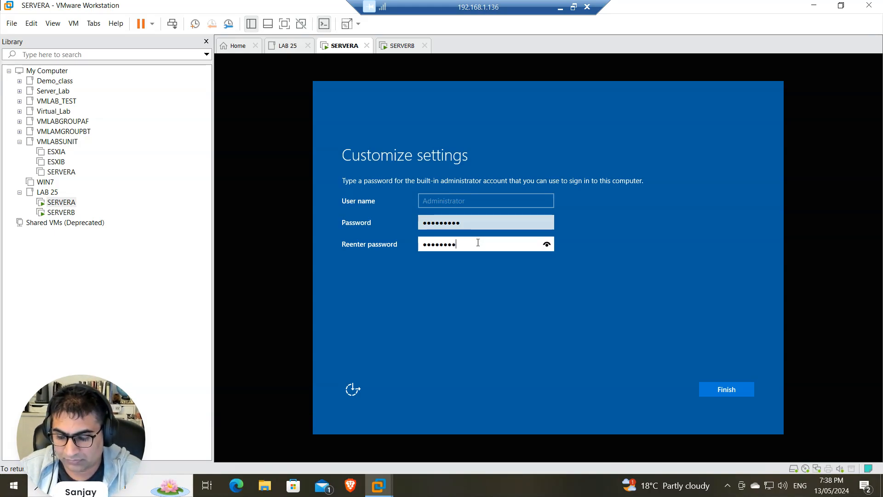
click(730, 392)
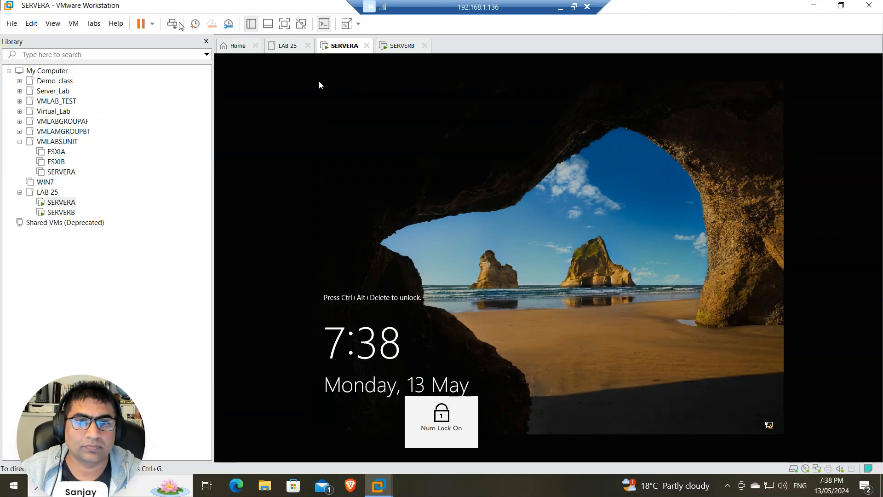
Unlock SERVERA, sign in with the Administrator password, and dismiss the Windows Admin Center prompt
click(172, 24)
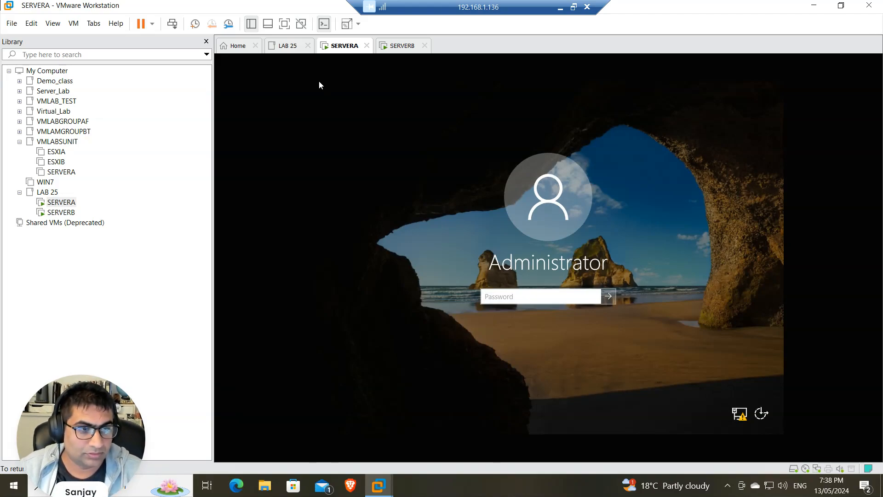
click(542, 292)
text(••••)
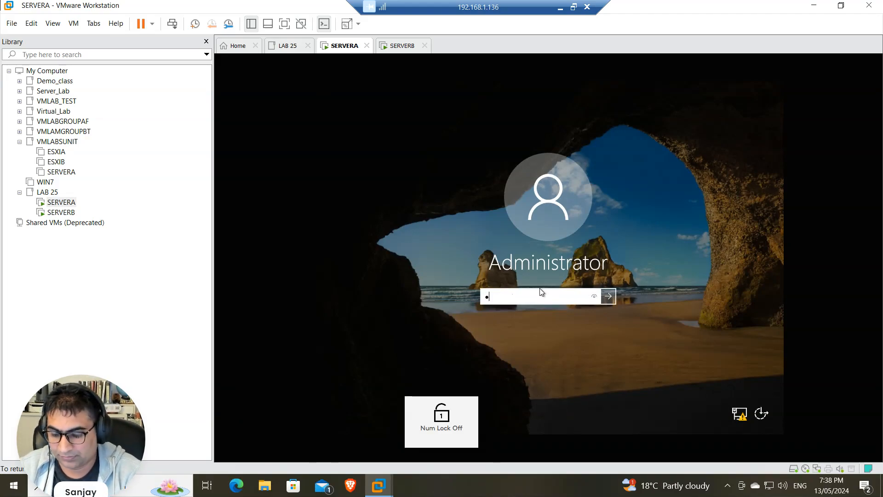
key(Return)
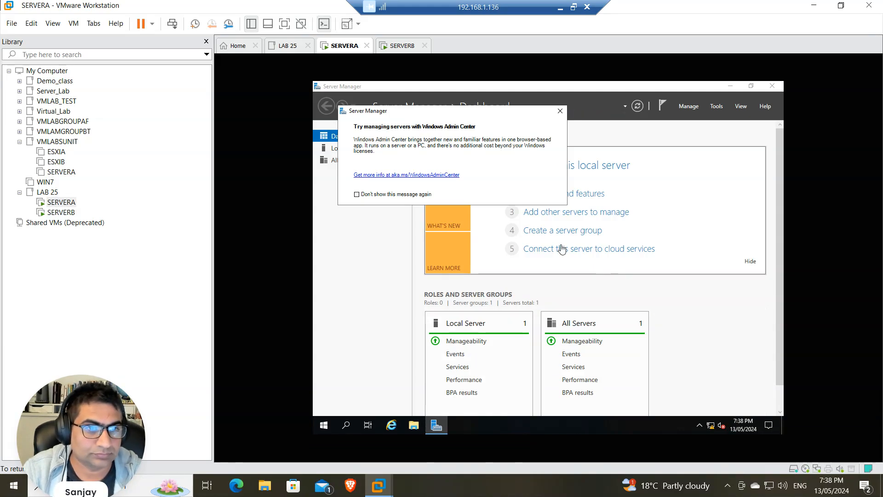
key(Escape)
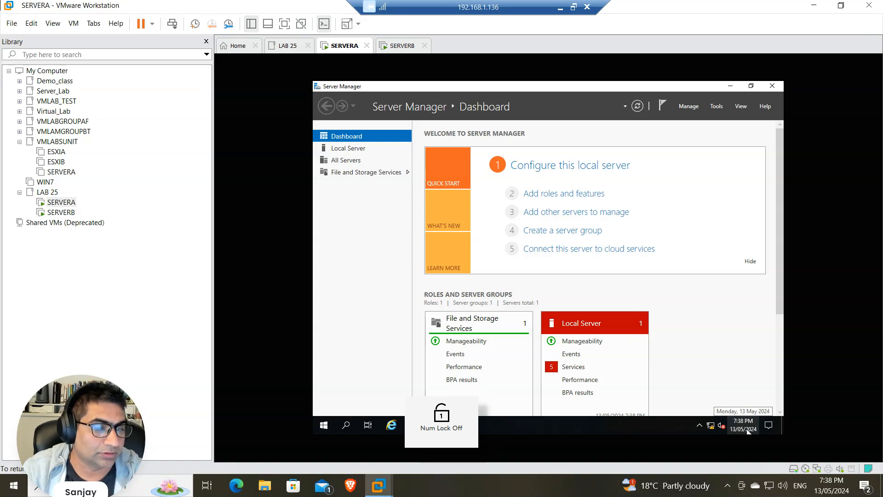
Open the IPv4 properties of SERVERA's Ethernet0 adapter from the network settings
click(714, 425)
right_click(713, 425)
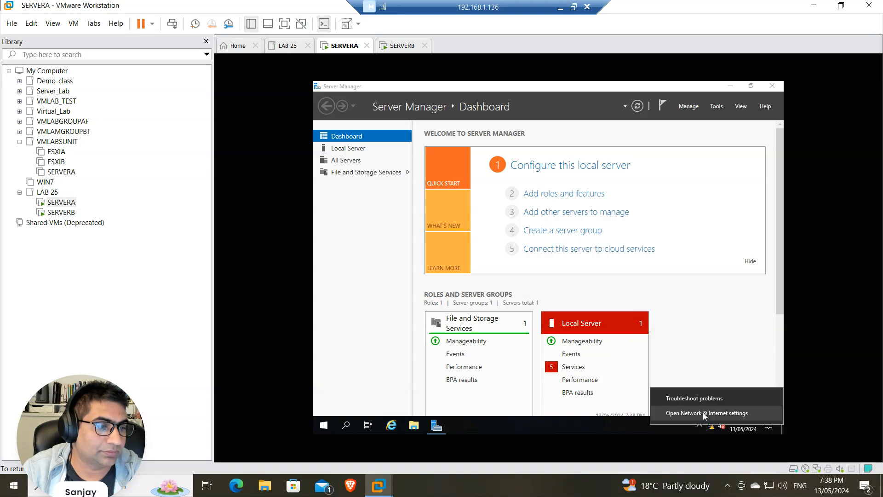
click(703, 412)
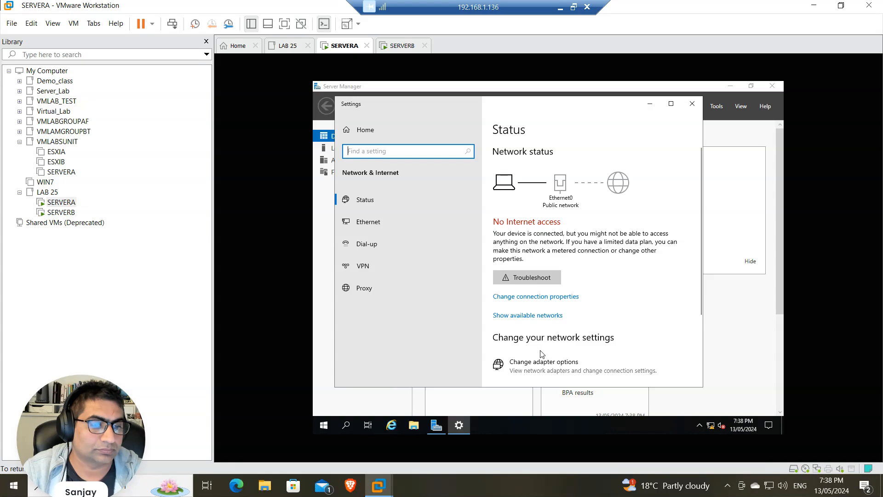
click(543, 366)
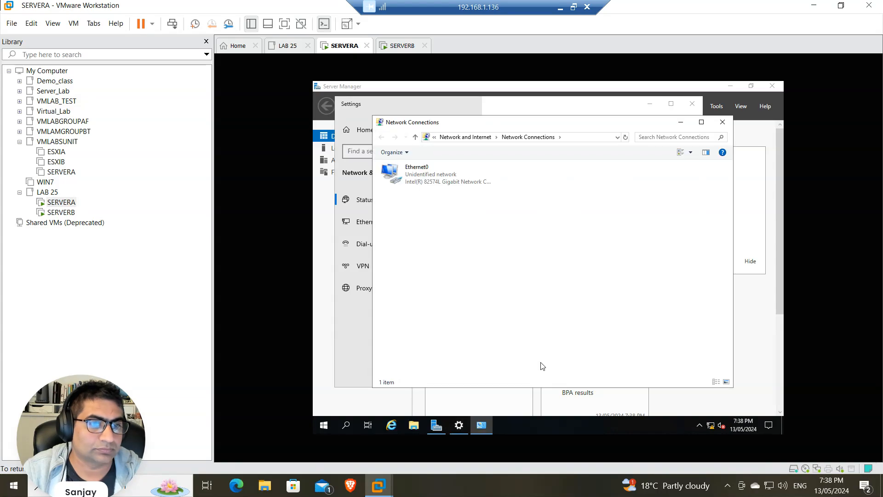
right_click(417, 178)
click(449, 265)
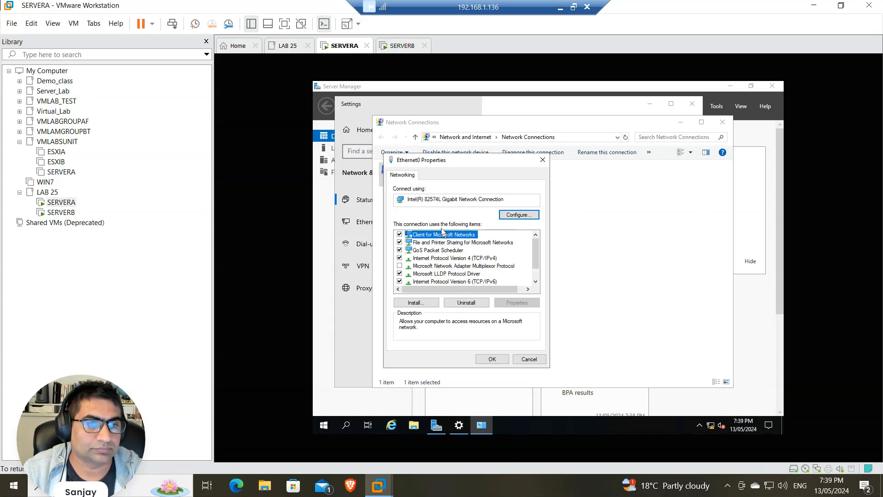
click(499, 259)
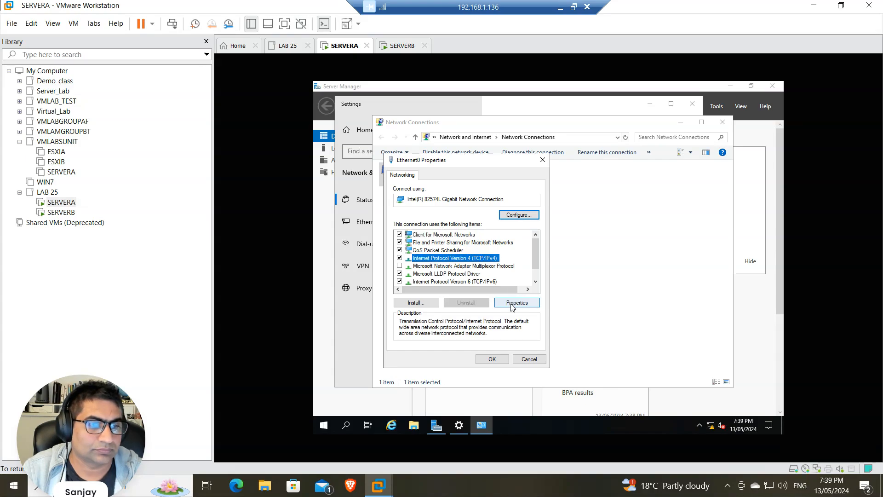
click(511, 303)
Switch to a static address and enter IP 192.168.0.1 with subnet mask 255.255.255.0
click(428, 262)
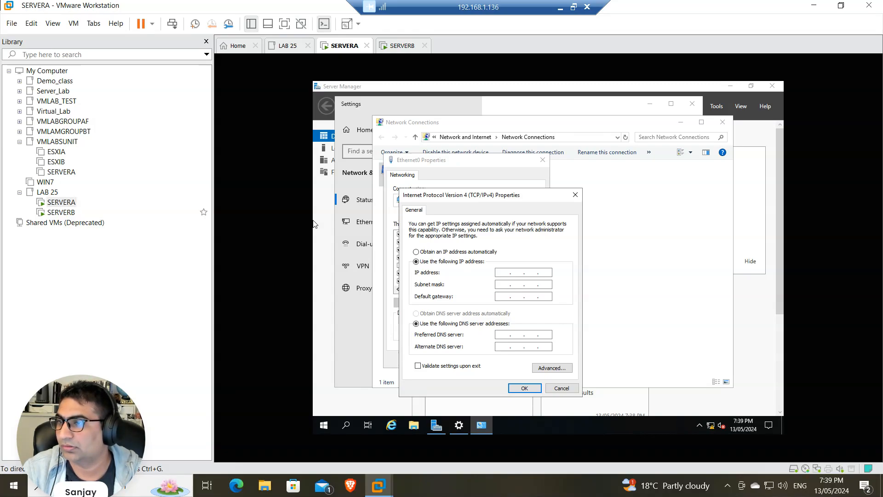
key(Num_Lock)
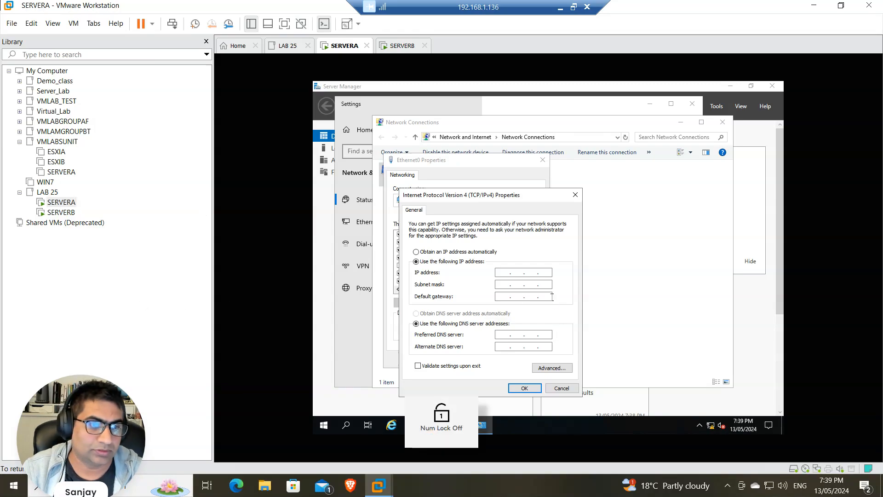
key(End)
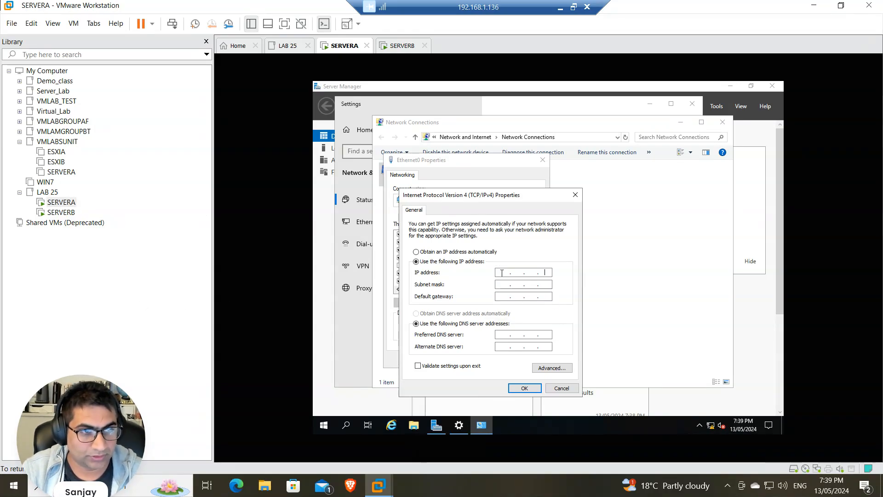
key(Num_Lock)
text(192)
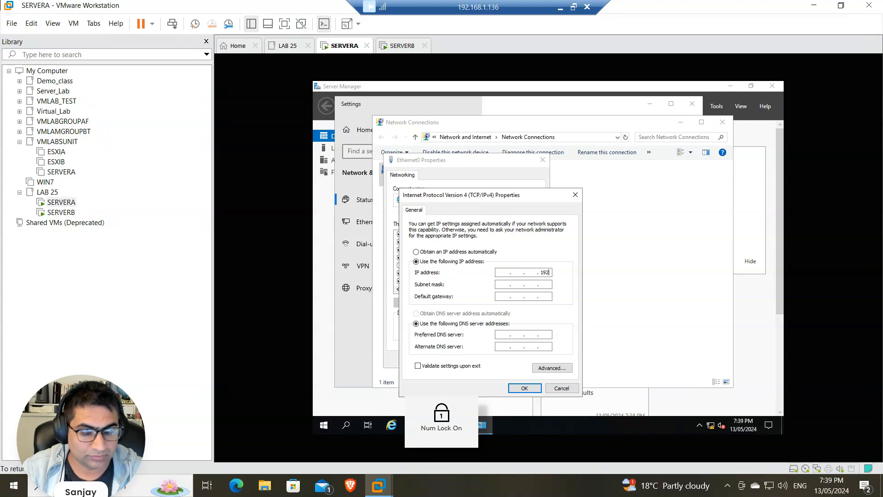
key(BackSpace)
key(BackSpace)
key(BackSpace)
key(BackSpace)
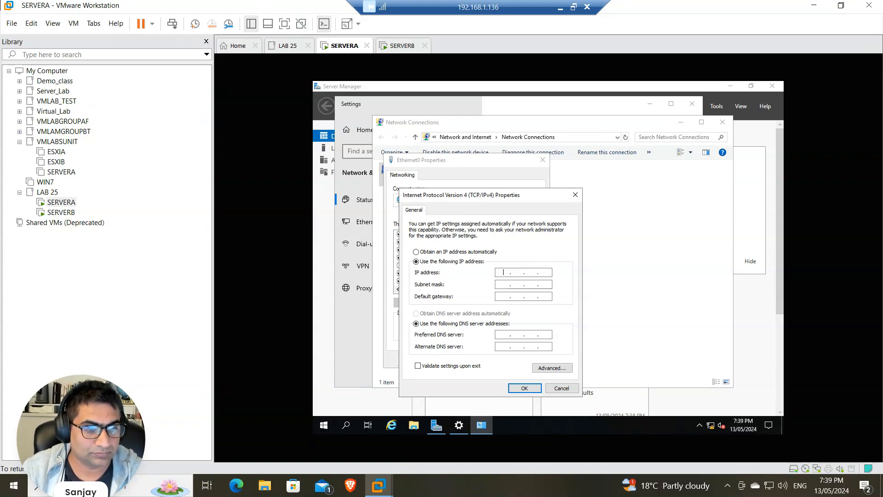
text(192 . )
text(168 . 0 .)
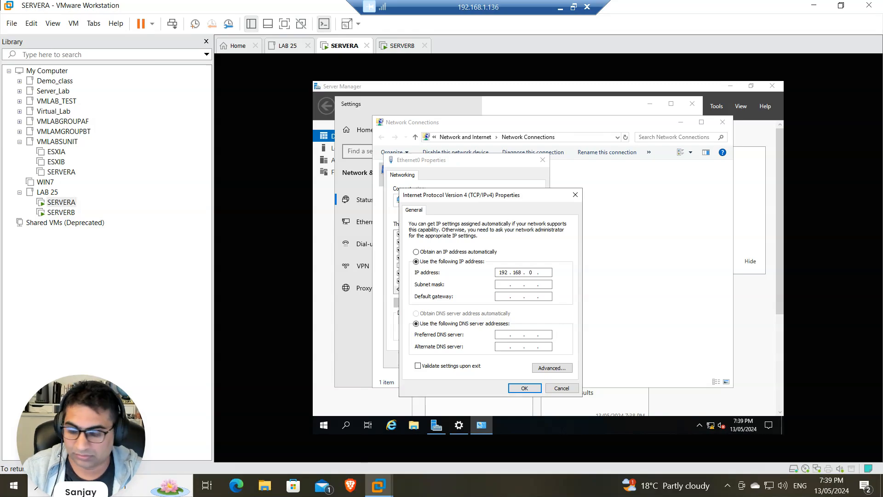
key(Tab)
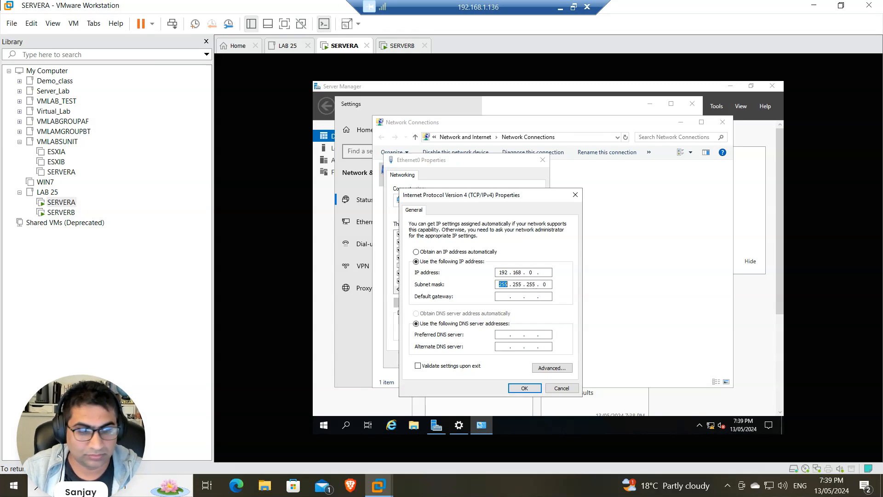
click(546, 273)
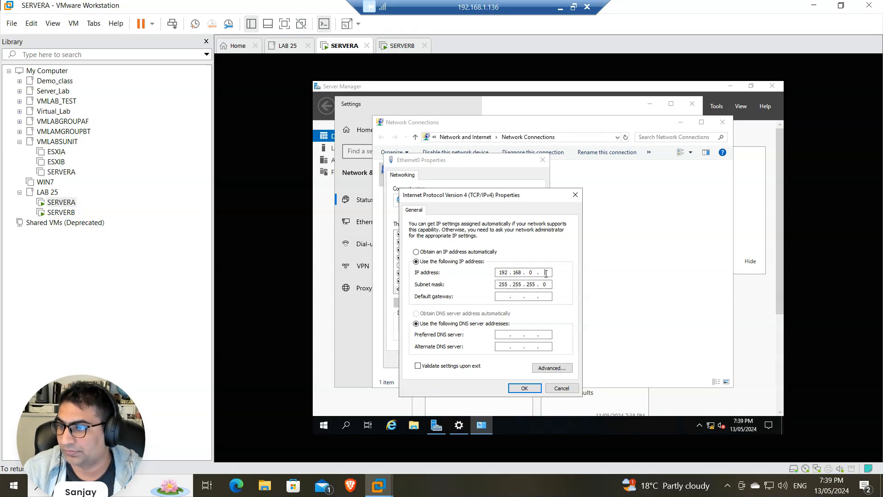
text(1)
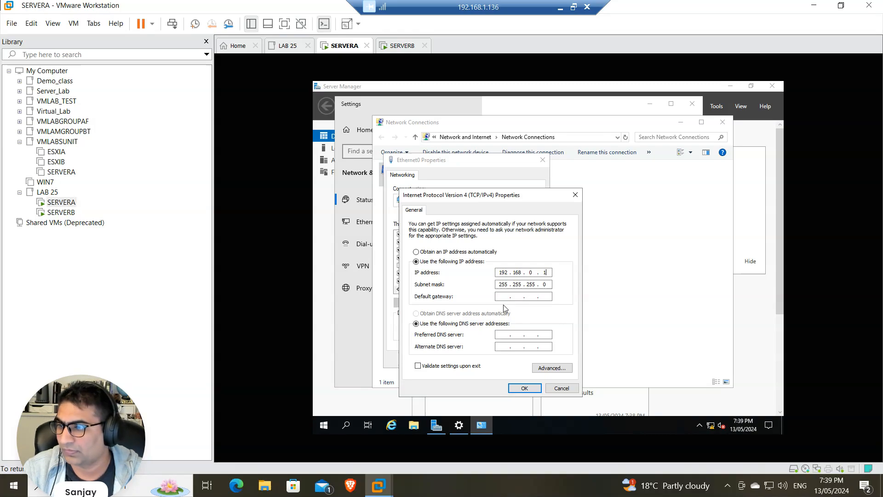
Set the preferred DNS server to 192.168.0.1, apply, and close the network windows
click(504, 335)
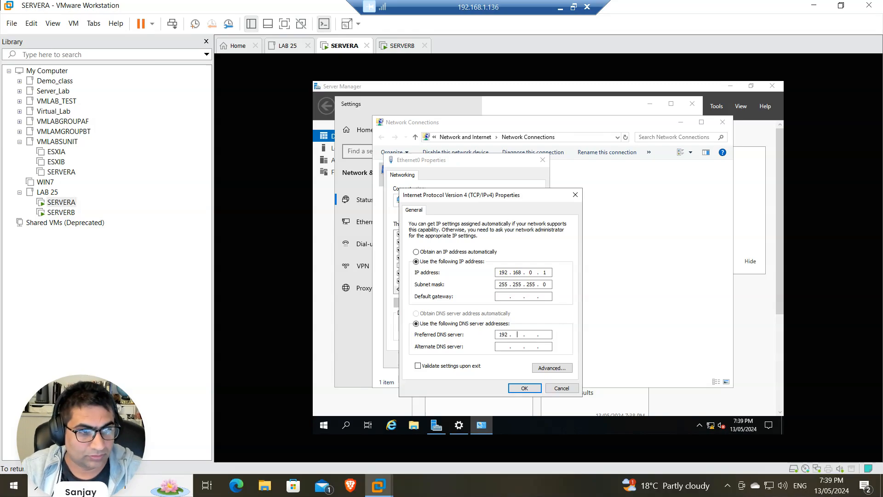
text(192.168.0.1)
click(529, 388)
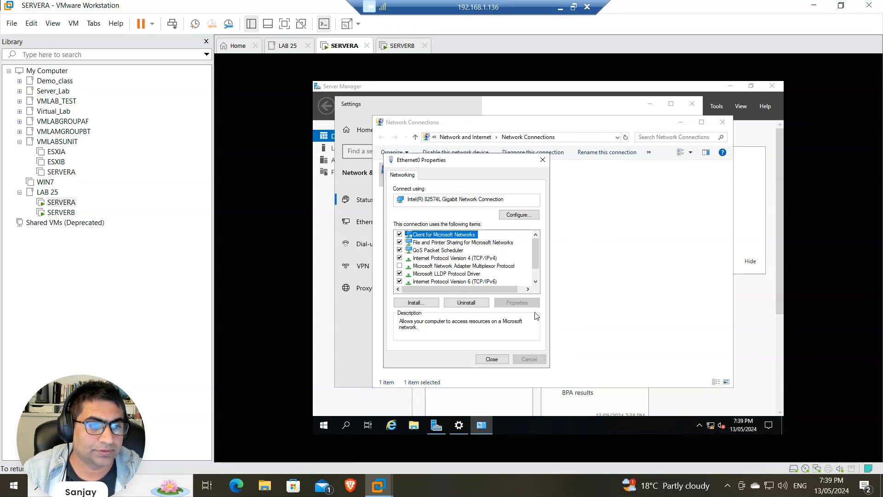
click(503, 359)
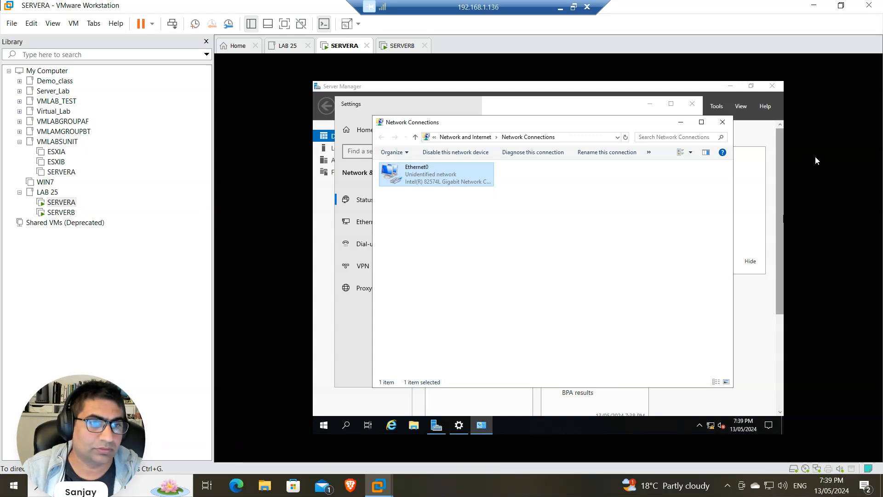
click(722, 122)
Change the computer name to SERVERA from Server Manager's Local Server page
click(692, 103)
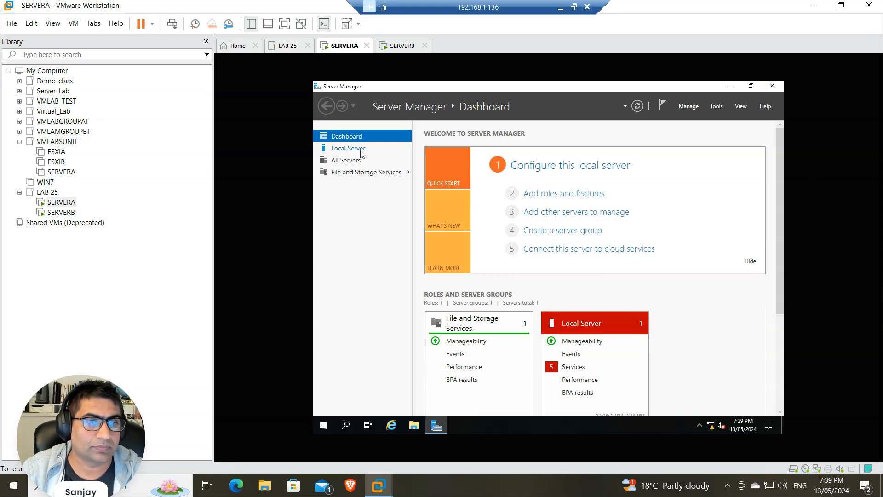
click(347, 148)
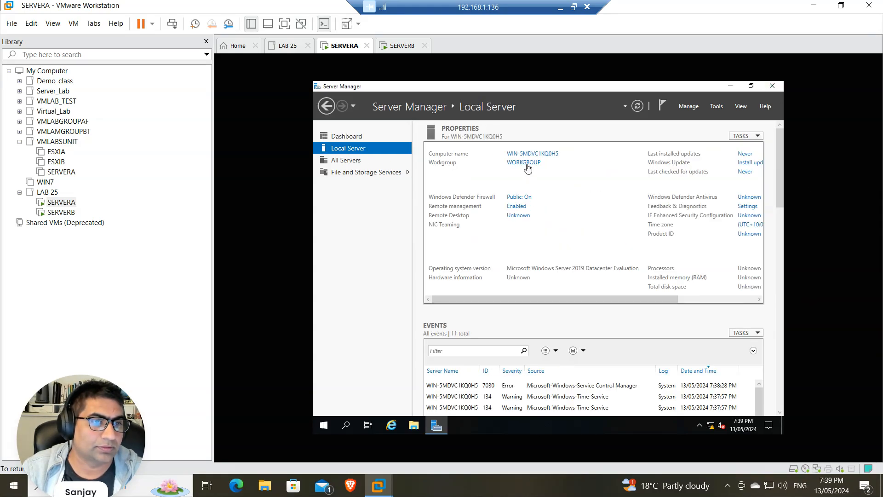
click(526, 154)
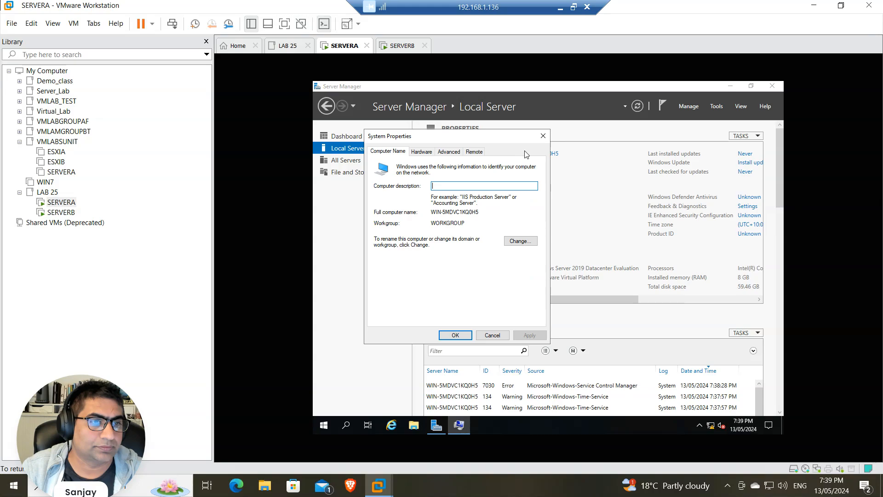
click(513, 243)
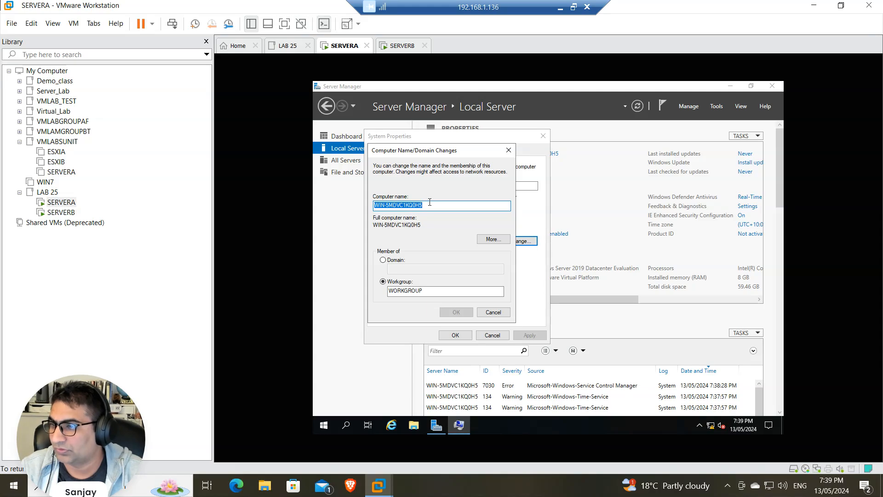
text(SERVERA)
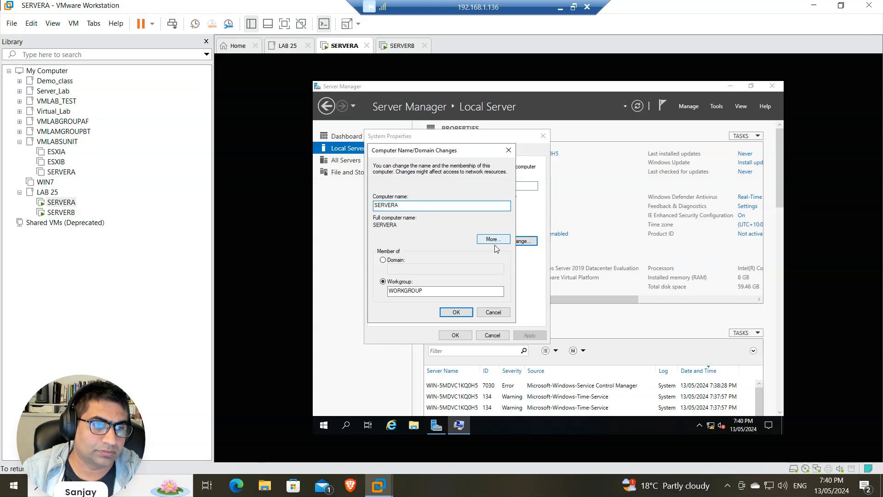
click(459, 312)
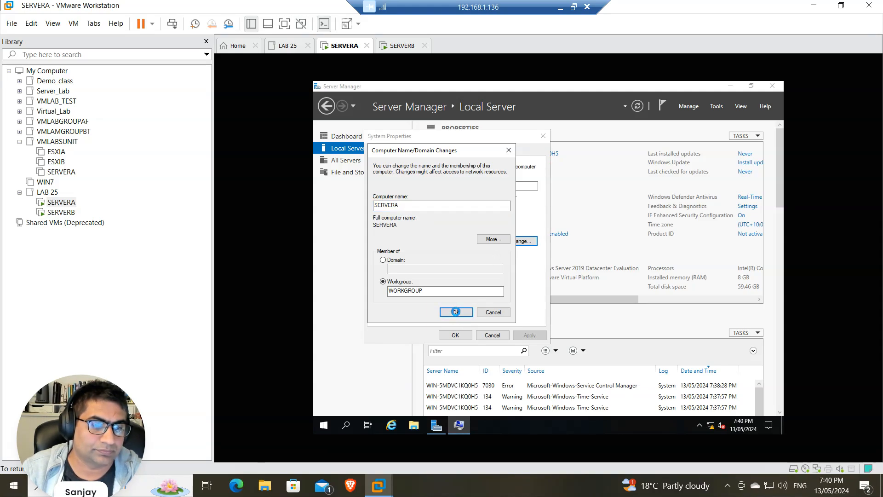
Restart SERVERA now to apply the new name, then bring up SERVERB
click(606, 263)
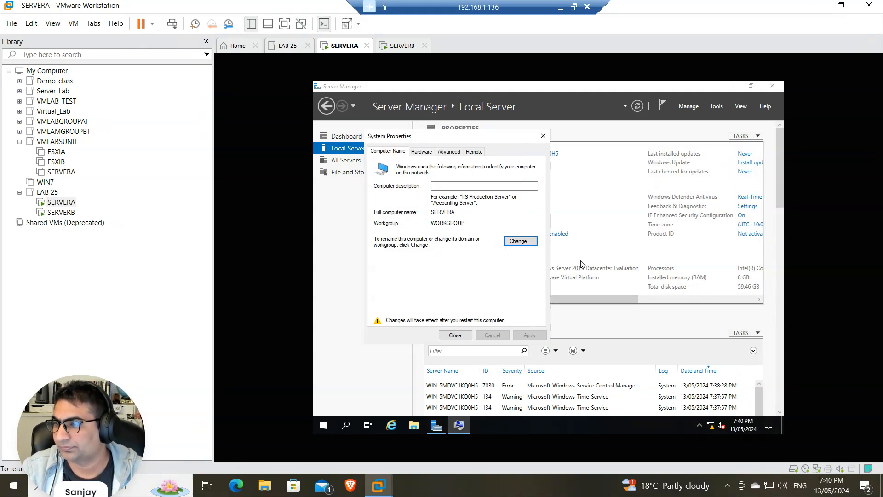
click(460, 336)
click(555, 261)
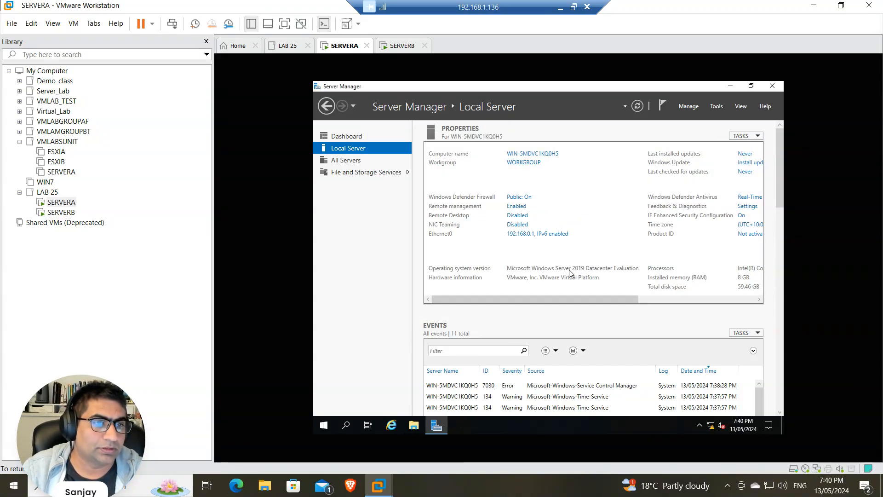
click(404, 47)
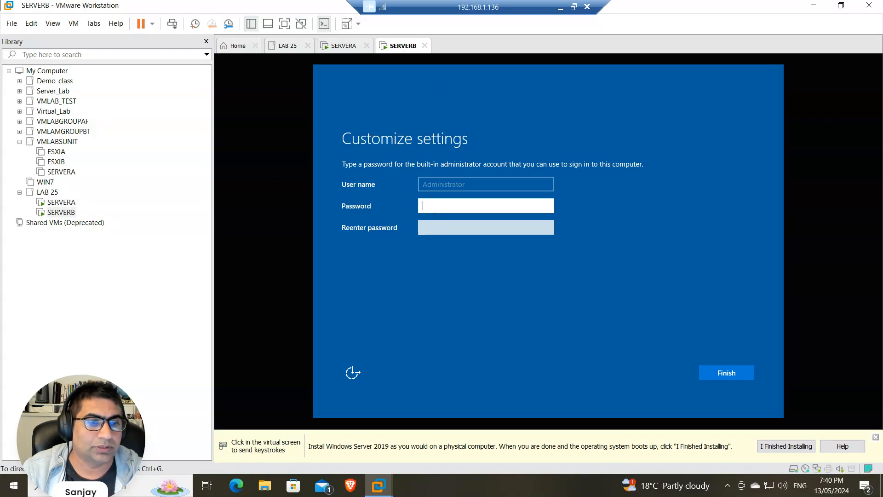
Set and confirm SERVERB's administrator password to finish initial setup
click(433, 203)
text(•)
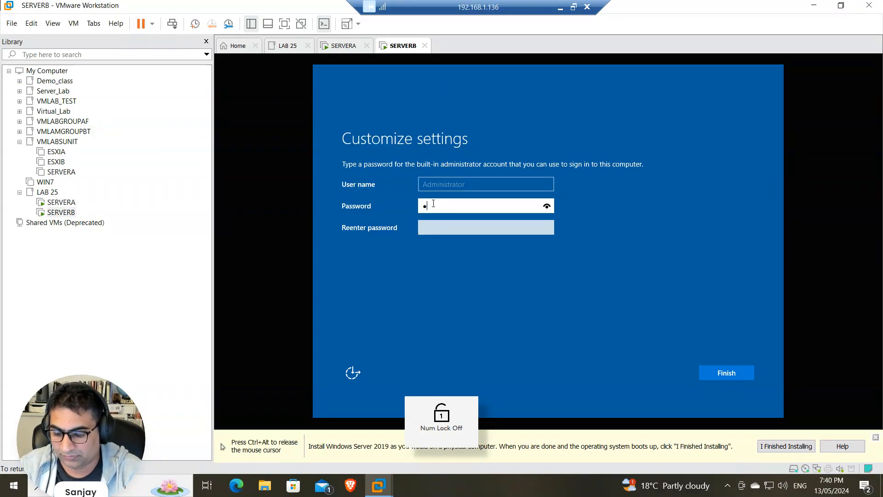
text(••••••••)
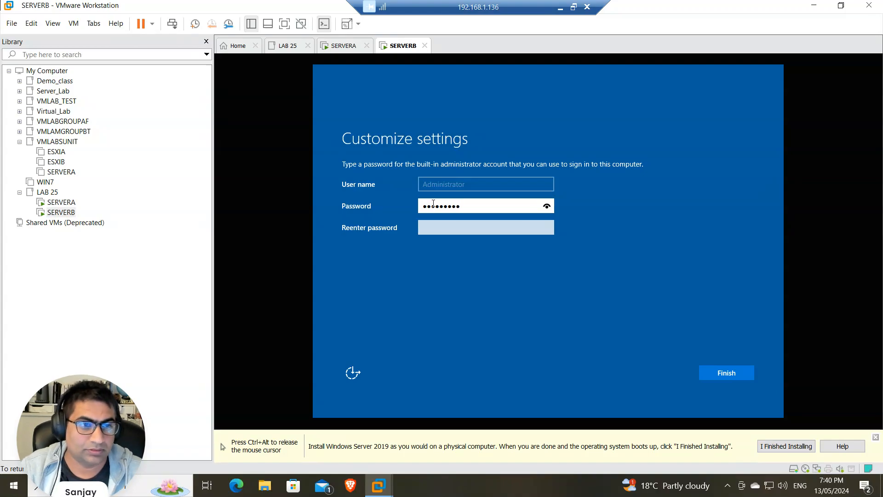
click(547, 205)
click(457, 232)
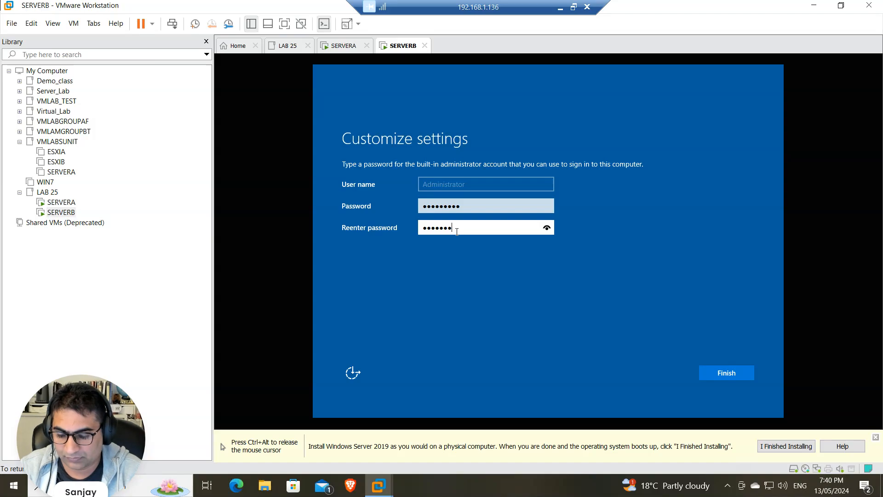
click(740, 378)
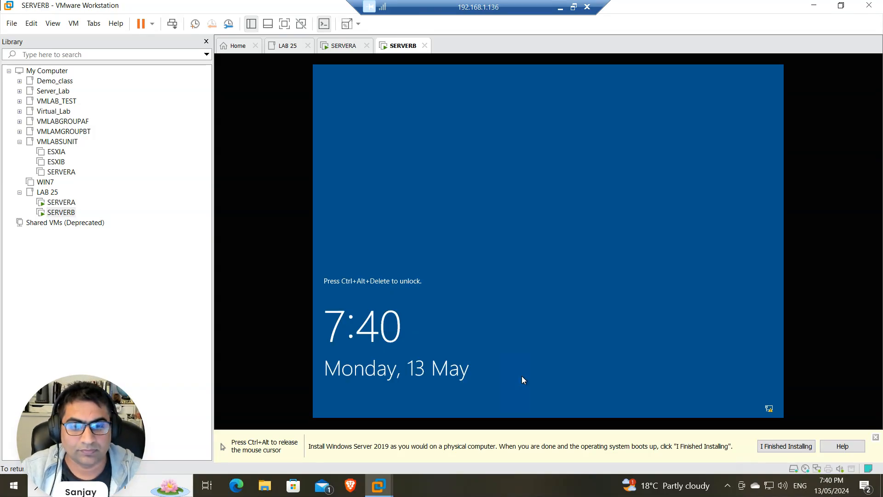
Unlock SERVERB with Ctrl+Alt+Insert and sign in with the Administrator password
key(ctrl+alt)
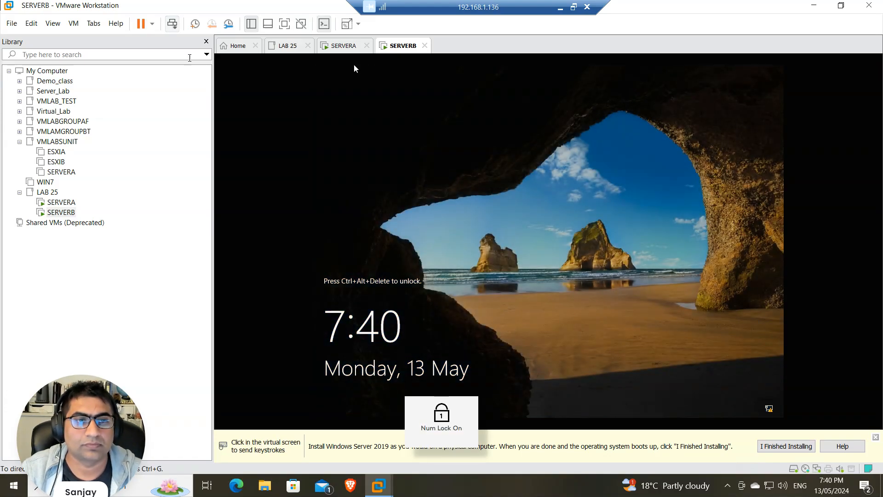
key(ctrl+alt+Insert)
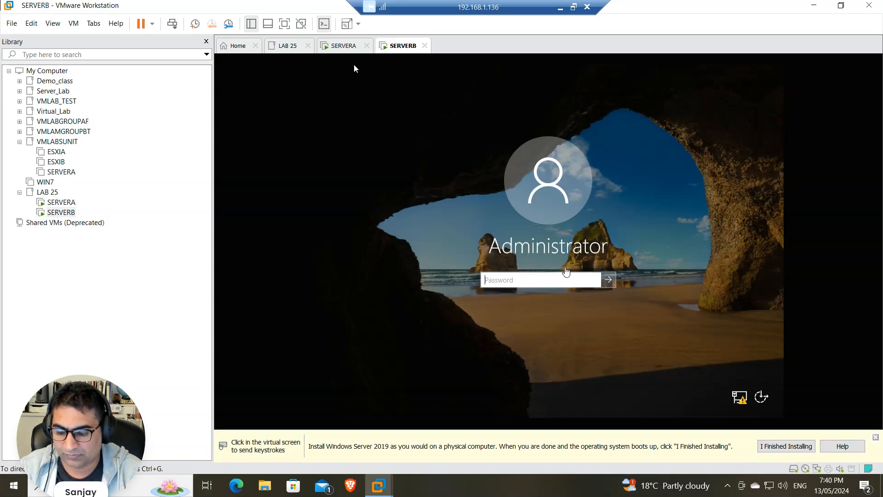
click(354, 68)
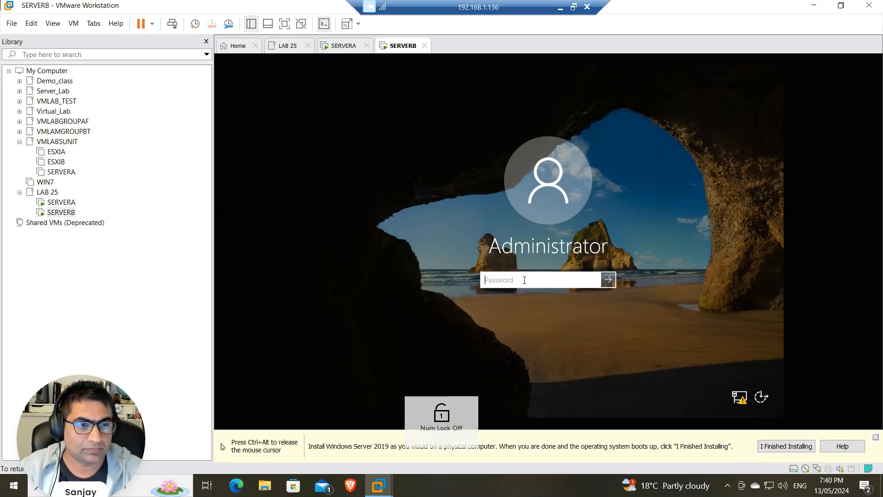
text(*****)
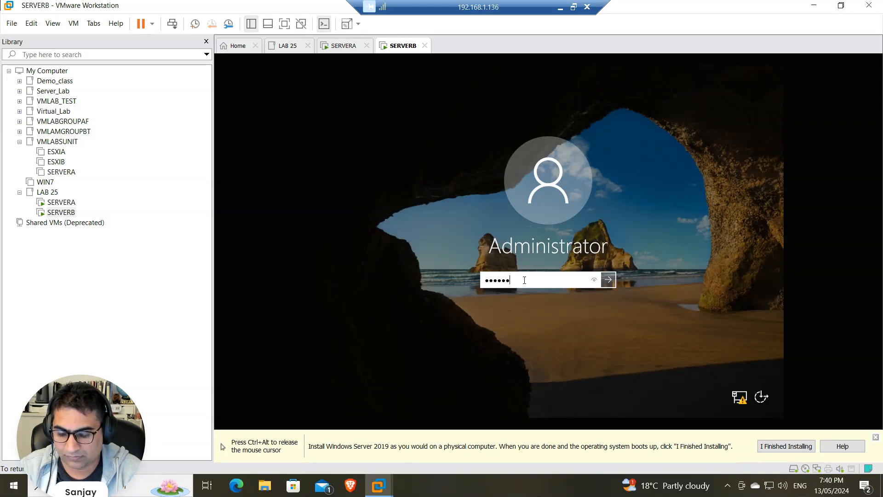
key(Return)
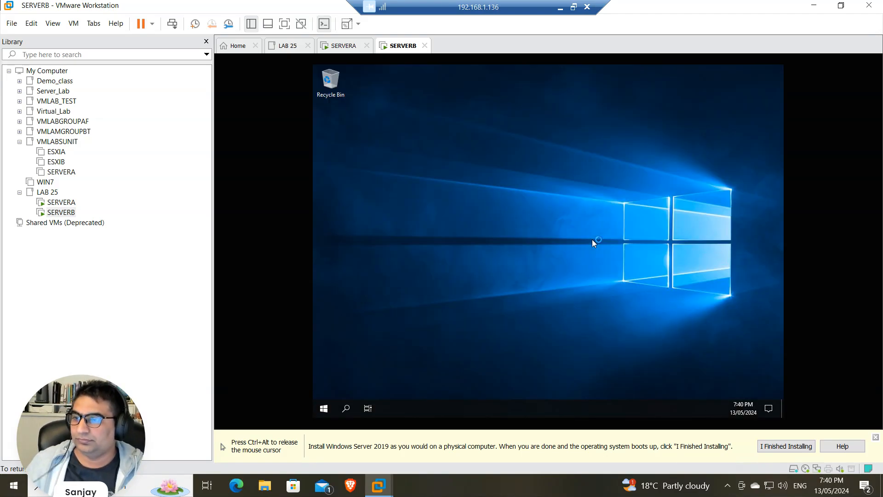
right_click(743, 408)
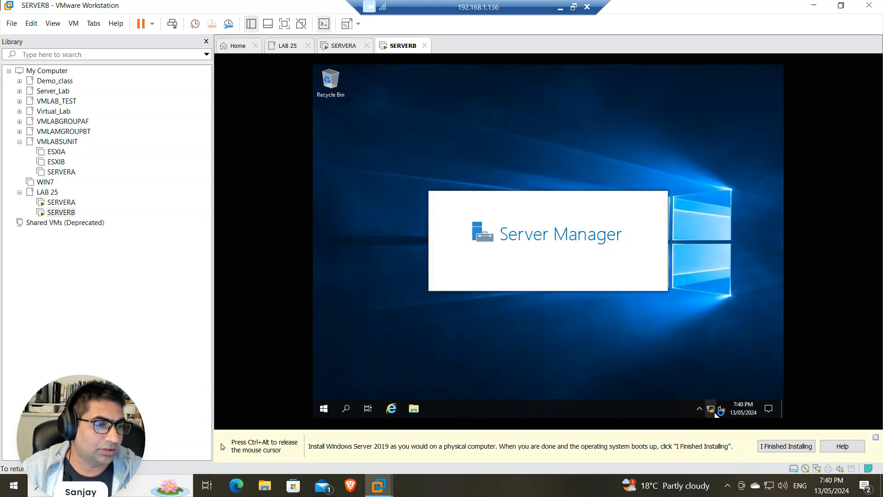
Open the IPv4 properties of SERVERB's Ethernet0 adapter from the network settings
right_click(722, 411)
click(716, 399)
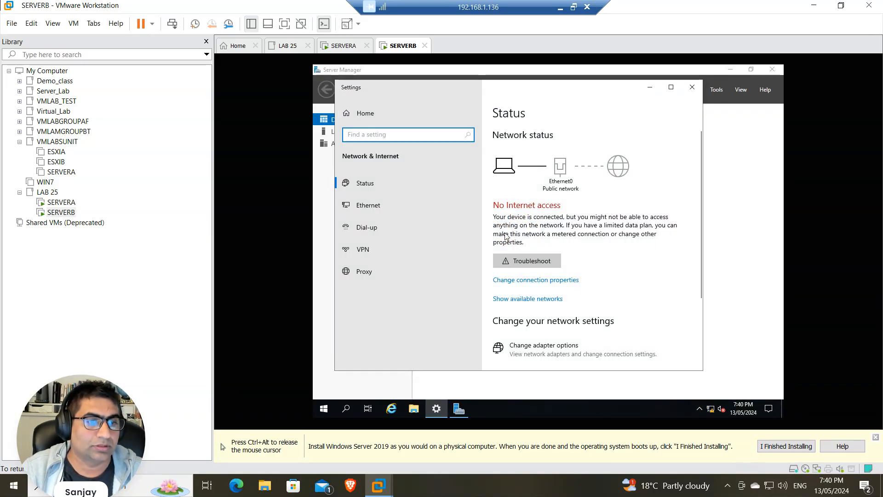
click(541, 348)
click(441, 161)
right_click(440, 161)
click(474, 248)
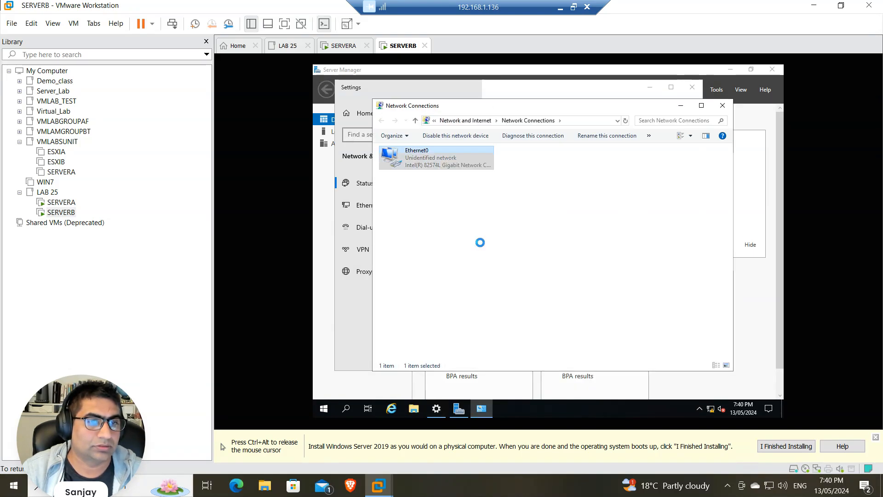
click(474, 242)
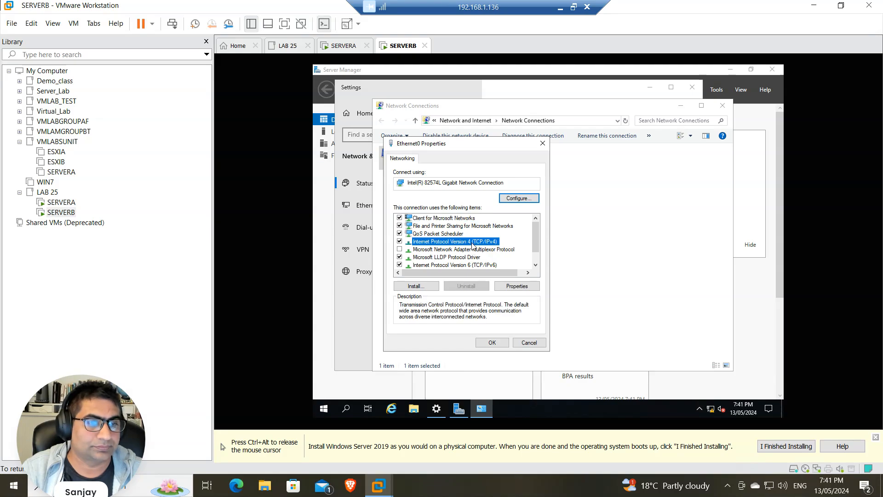
click(517, 286)
Switch to a static address 192.168.0.2 with the default 255.255.255.0 subnet mask
click(434, 246)
click(498, 258)
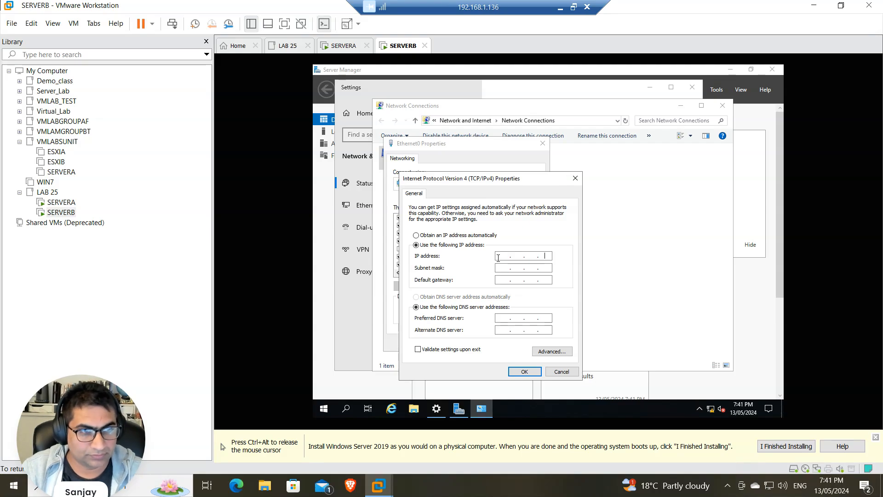
key(Right)
key(Right)
key(Right)
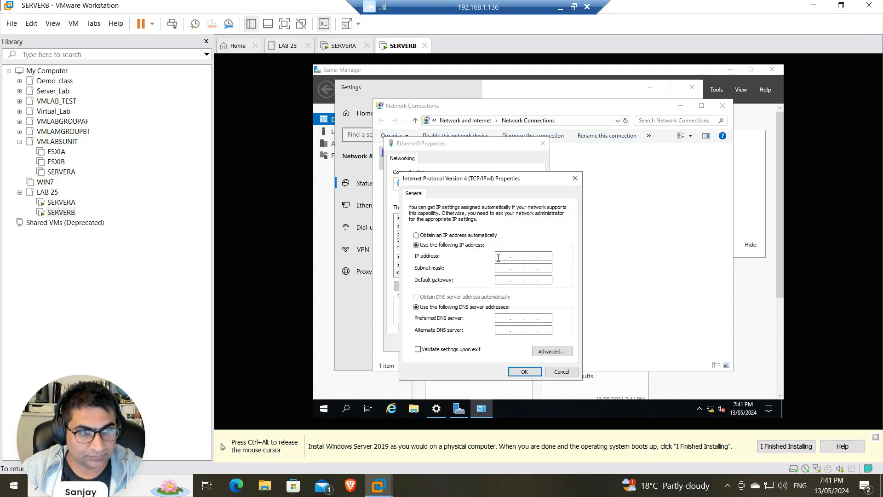
key(Num_Lock)
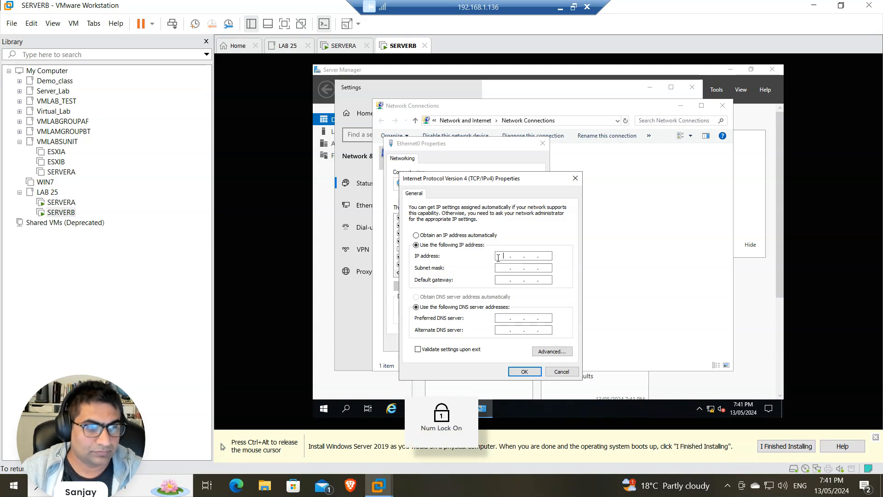
text(192 . 16)
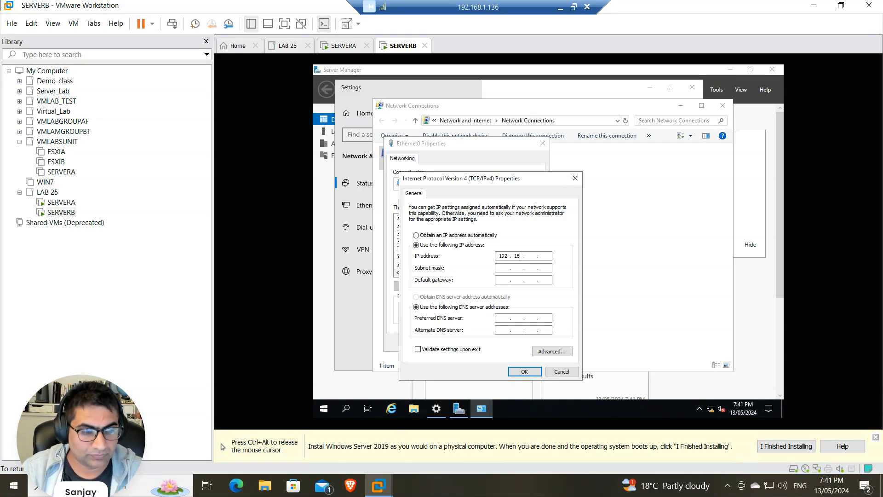
text(8)
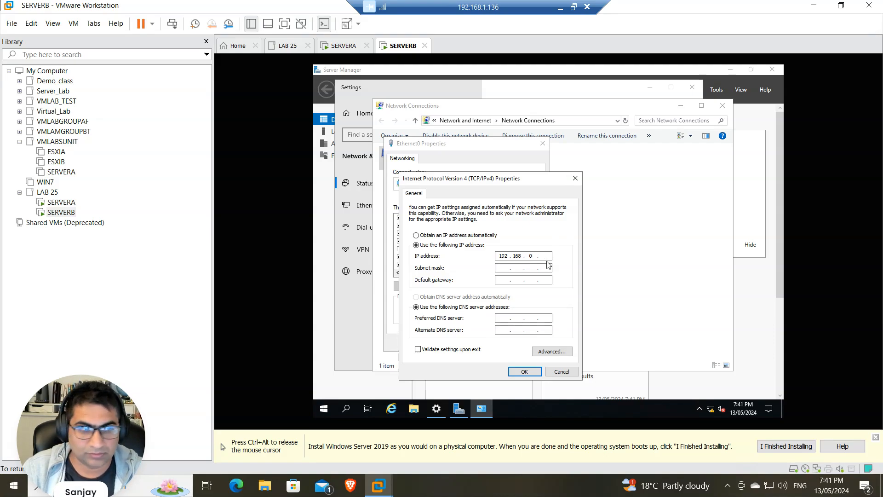
click(502, 271)
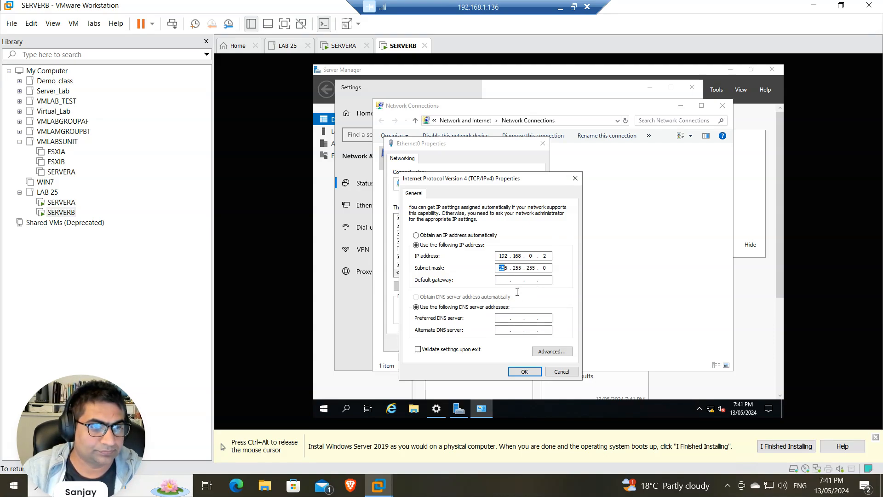
Enter a 192.168.0.x preferred DNS server, apply, and close the adapter windows
click(499, 317)
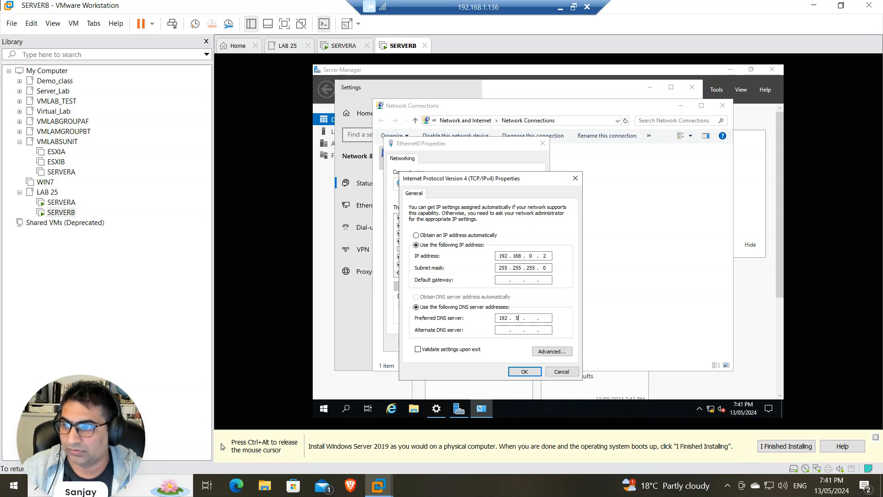
text(192 . 168 . 0)
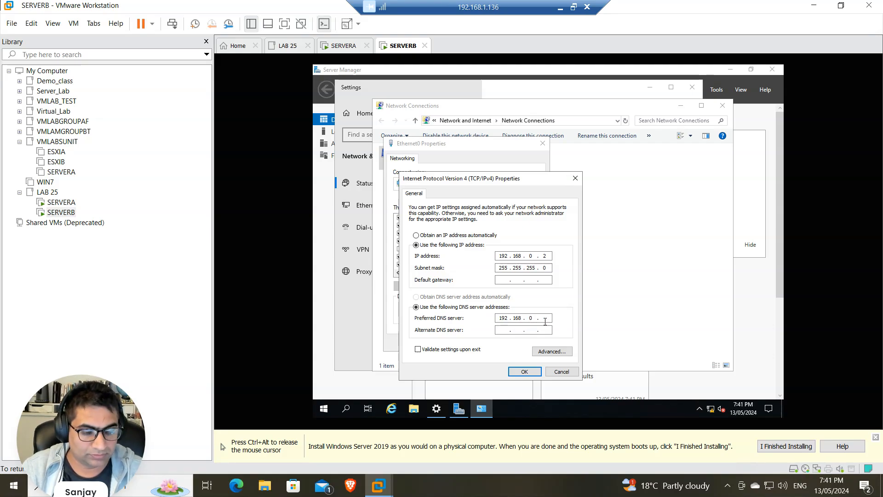
click(524, 372)
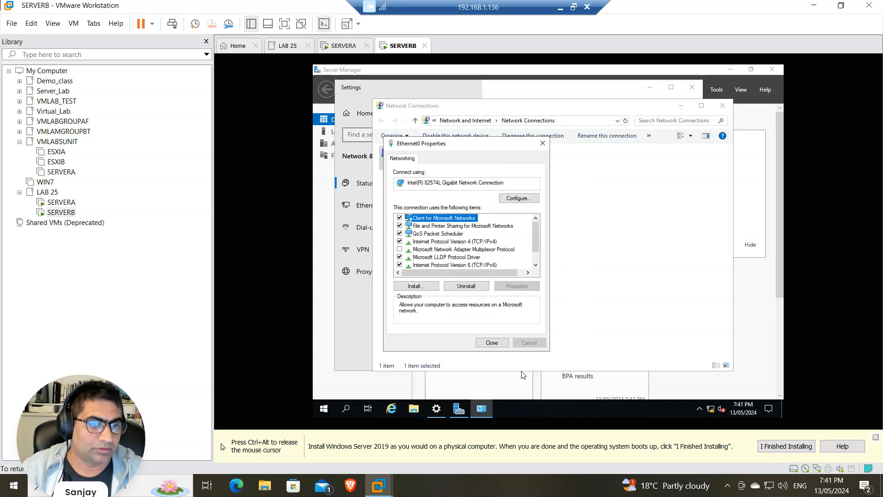
click(492, 342)
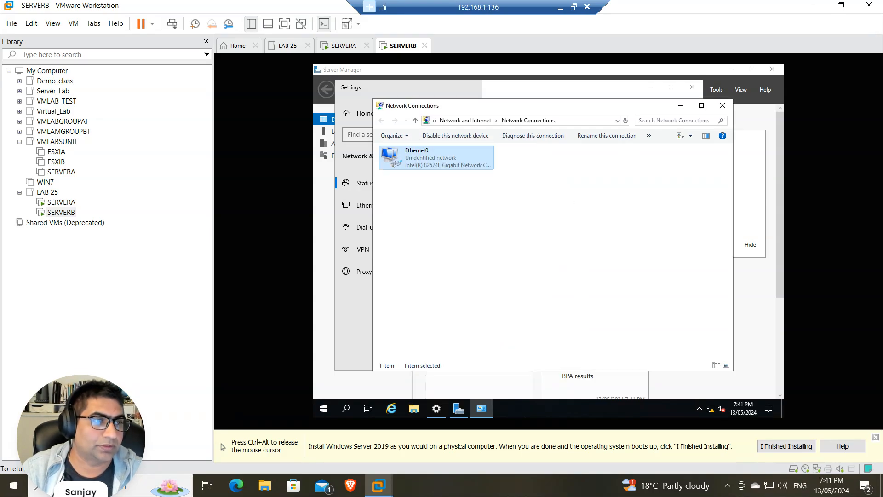
click(723, 106)
Change the computer name to SERVERB from Server Manager's Local Server page
click(692, 86)
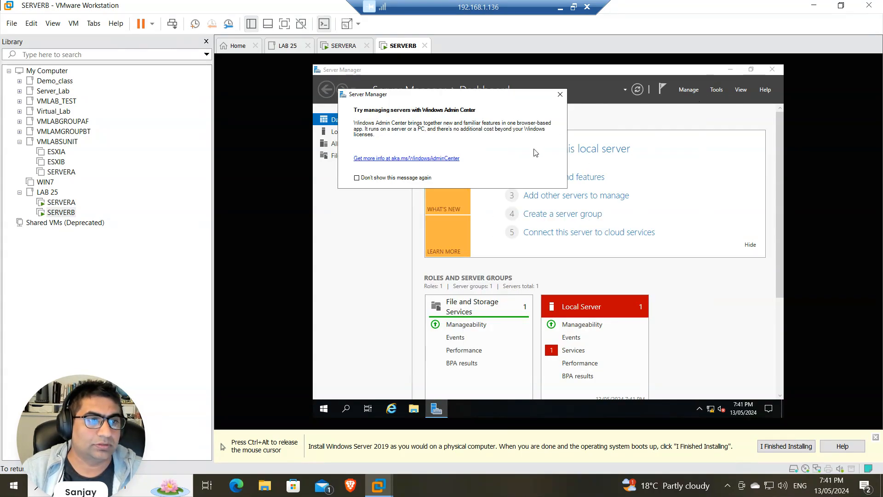
click(557, 93)
click(323, 134)
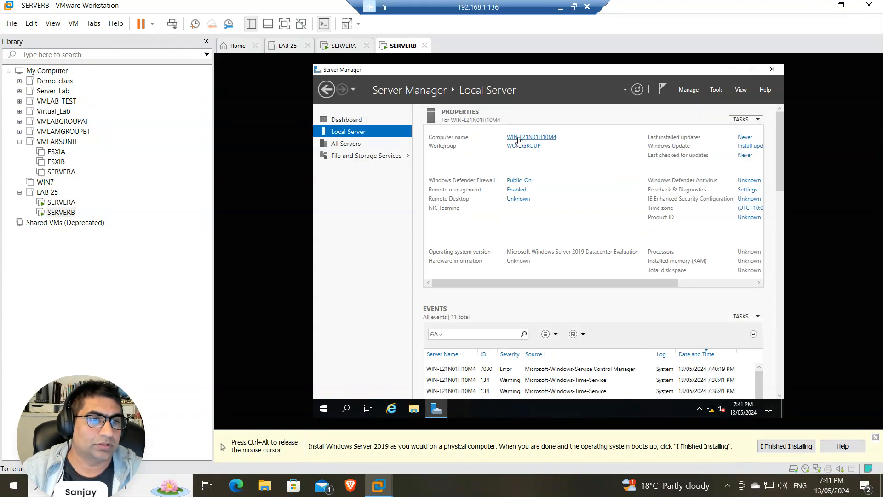
click(515, 145)
click(508, 224)
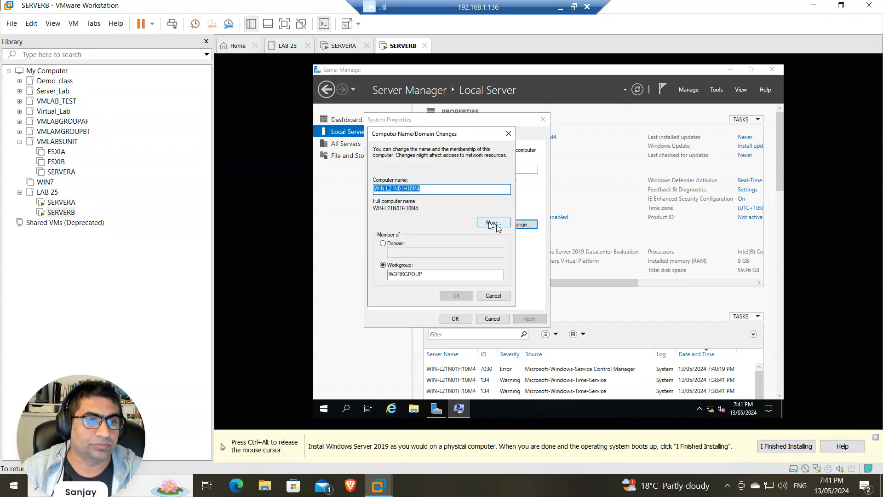
text(SERVERB)
click(453, 296)
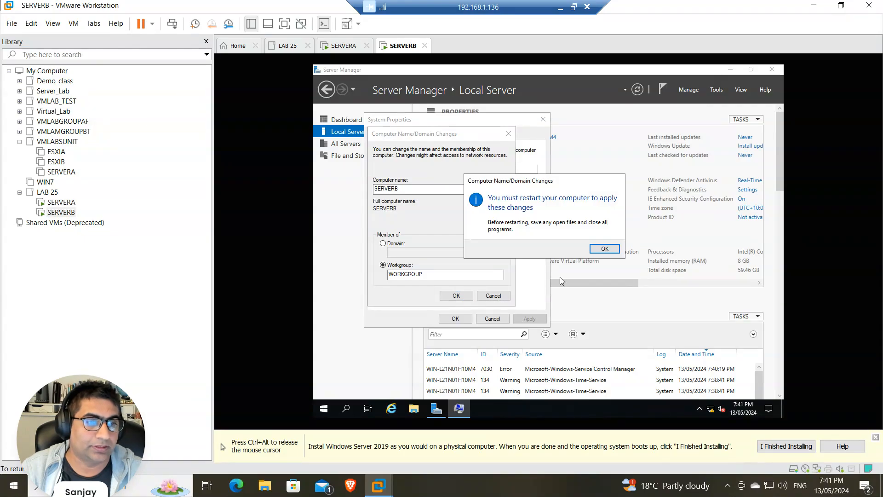
Restart SERVERB now to apply the new name, then bring up SERVERA
click(606, 249)
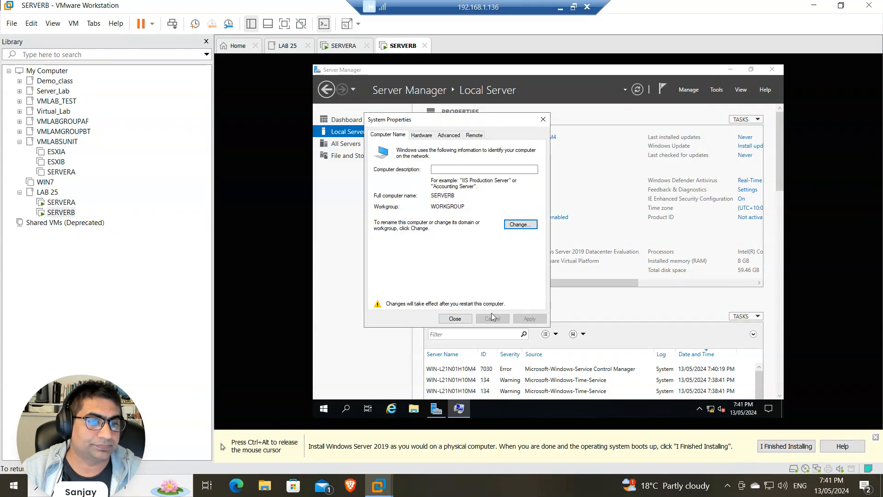
click(457, 317)
click(547, 245)
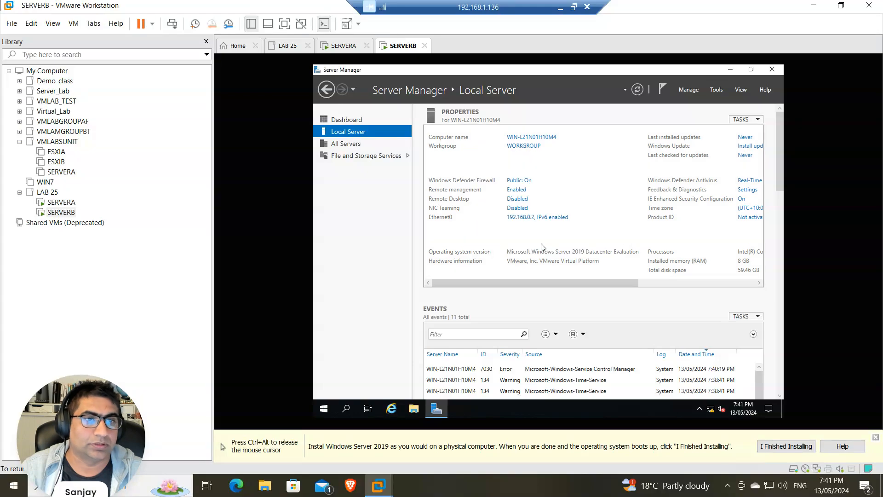
click(353, 52)
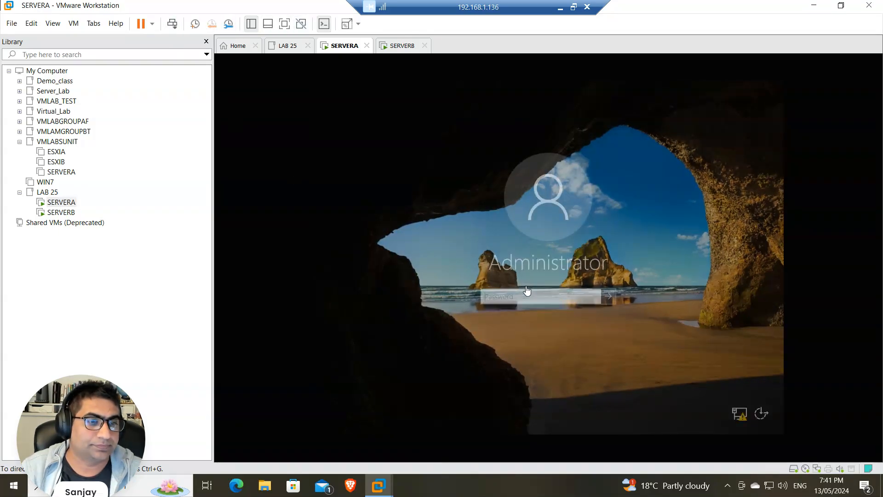
Sign in to SERVERA with the Administrator password and dismiss the Windows Admin Center notice
click(523, 296)
text(••••)
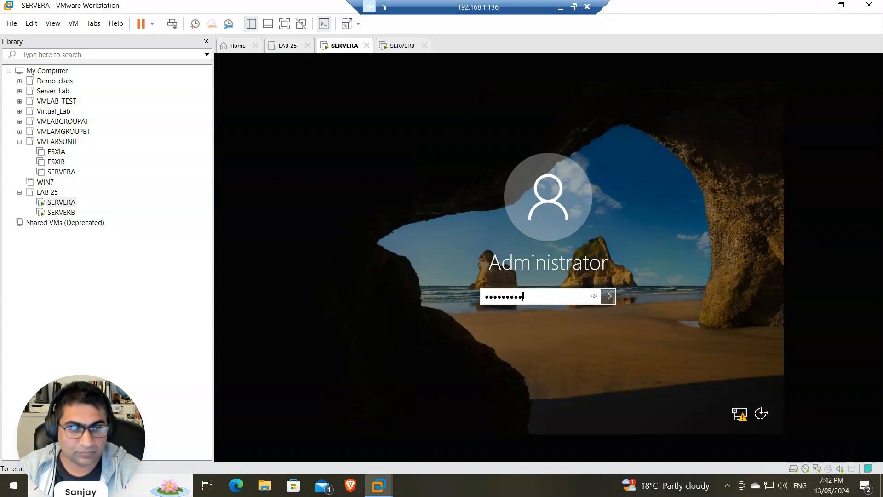
text(••••••)
key(Return)
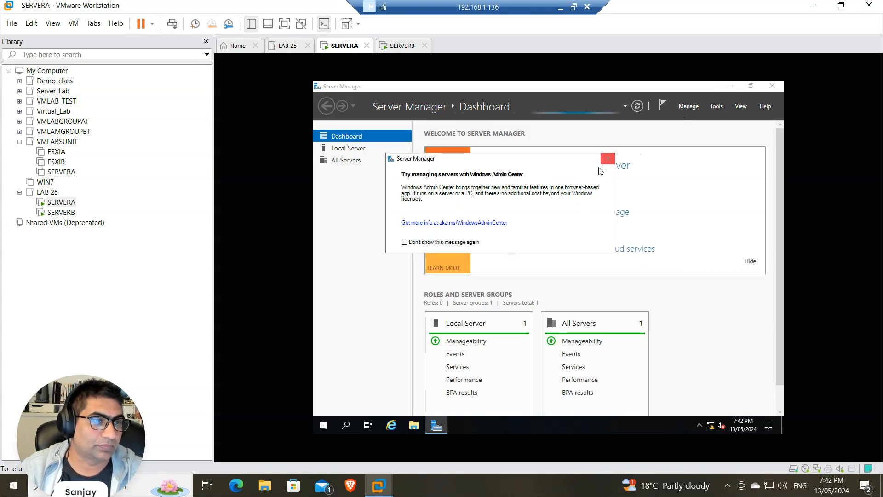
click(606, 159)
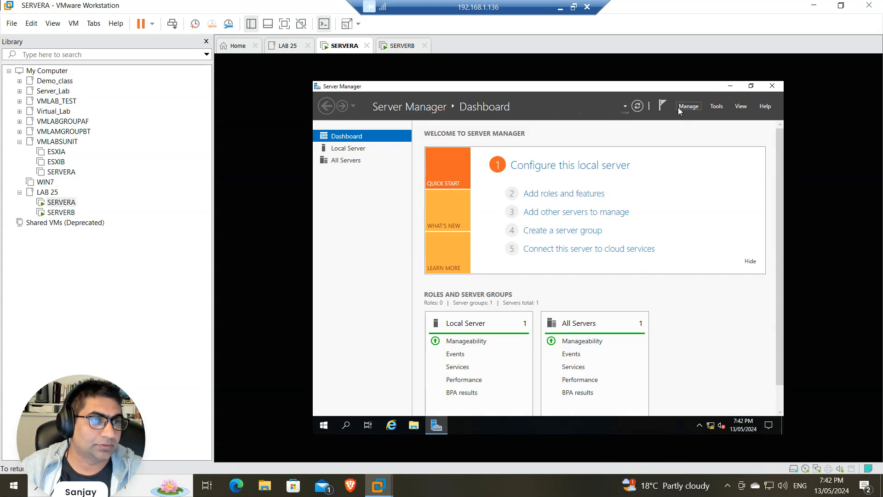
In Add Roles and Features, select Active Directory Domain Services and DNS Server with their required features
click(557, 195)
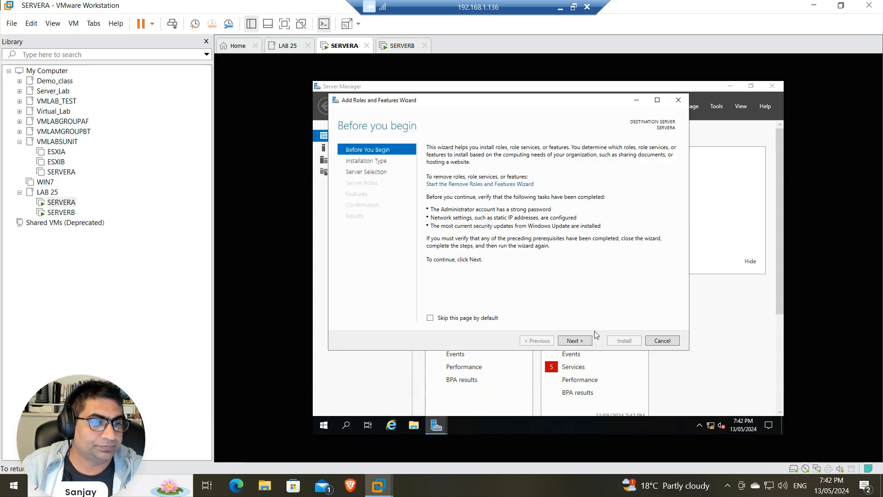
click(572, 342)
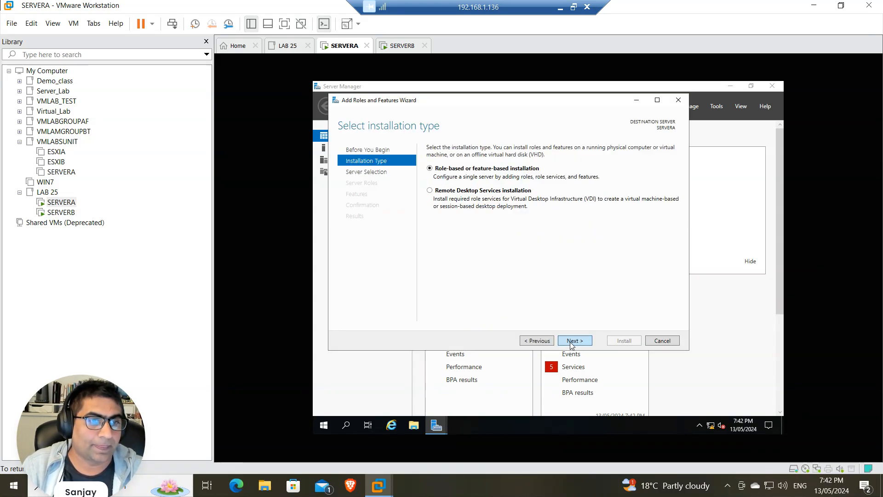
click(571, 342)
click(571, 342)
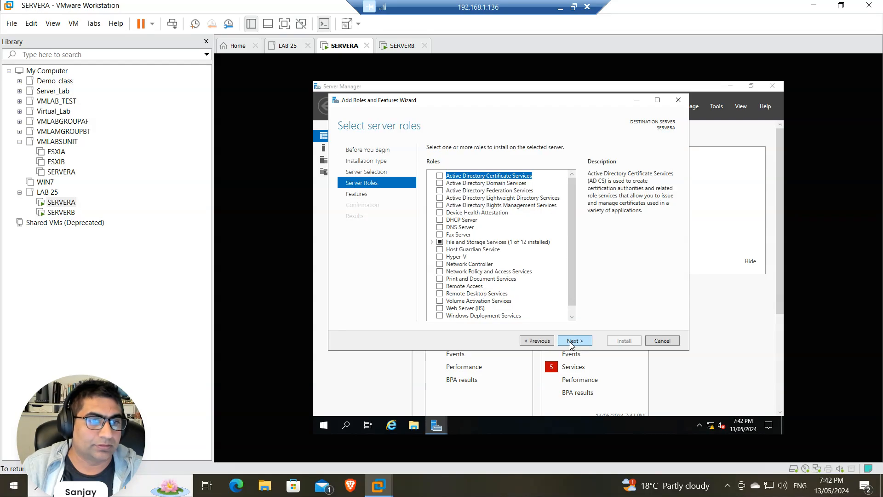
click(440, 183)
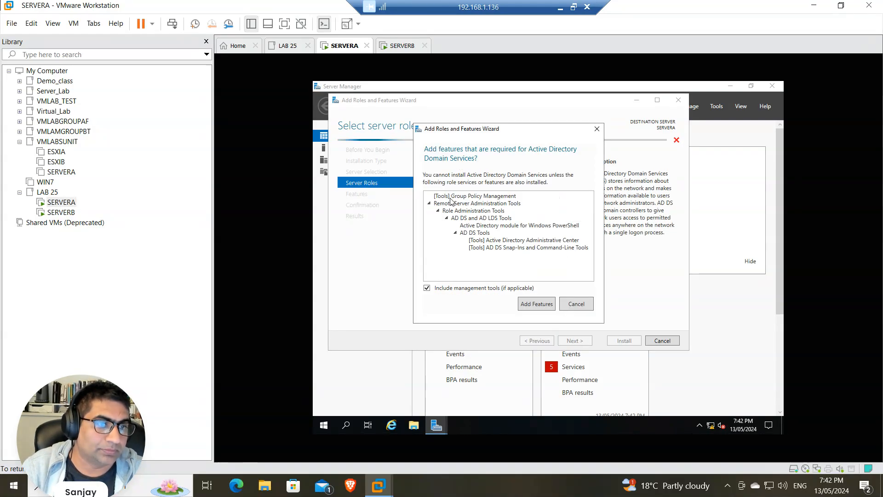
click(533, 303)
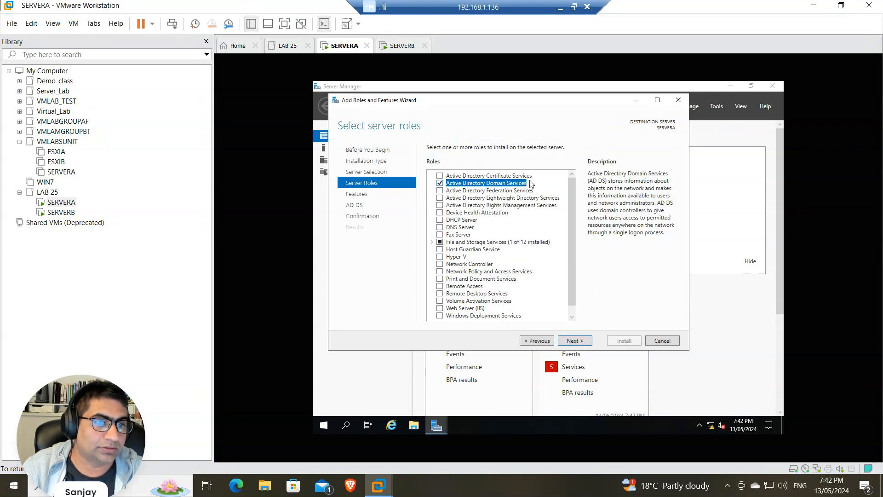
click(440, 228)
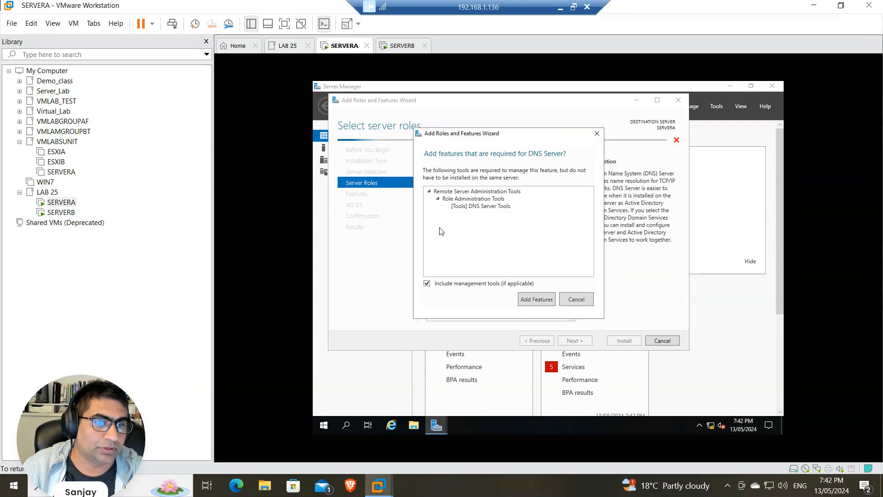
click(536, 299)
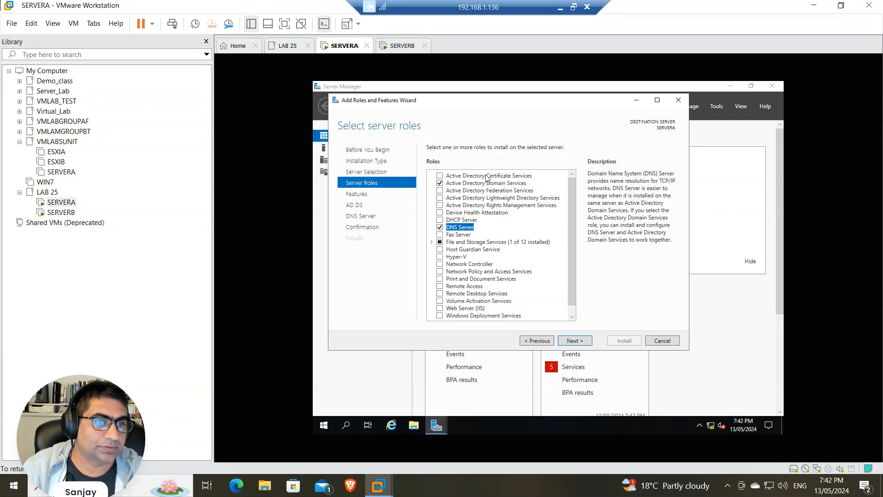
Advance to confirmation and start the installation, then bring up SERVERB
click(575, 340)
click(575, 341)
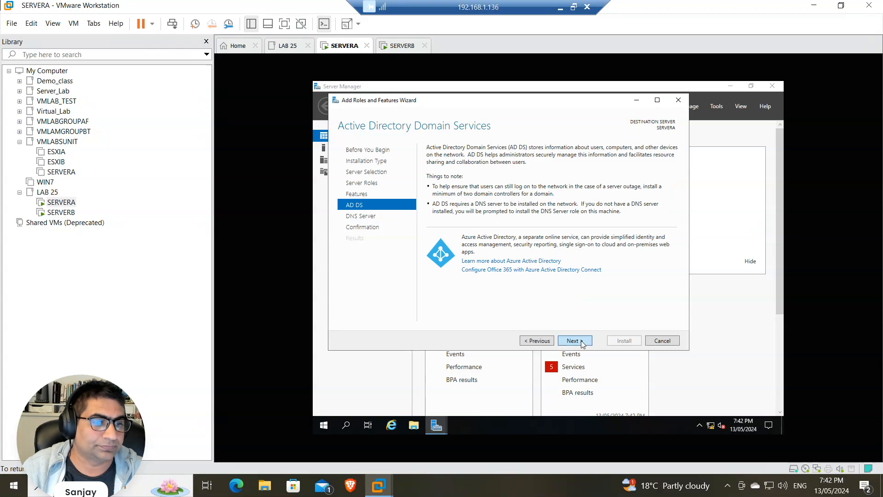
click(581, 342)
click(582, 341)
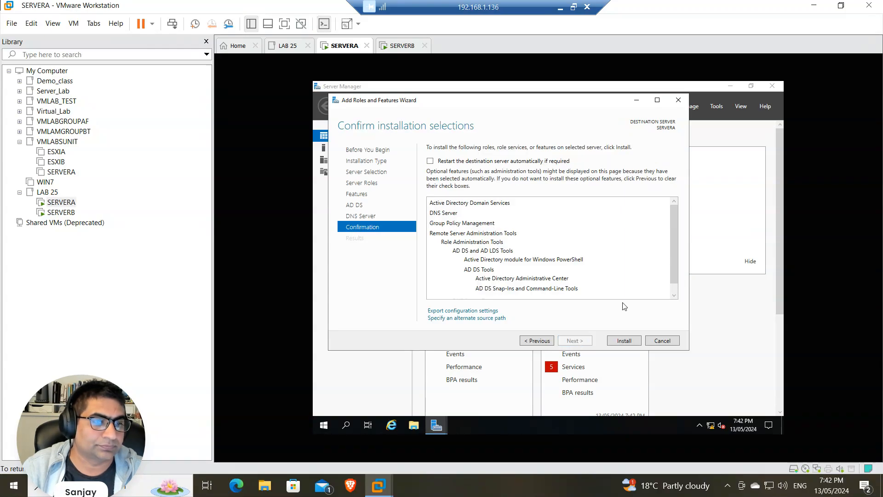
click(625, 339)
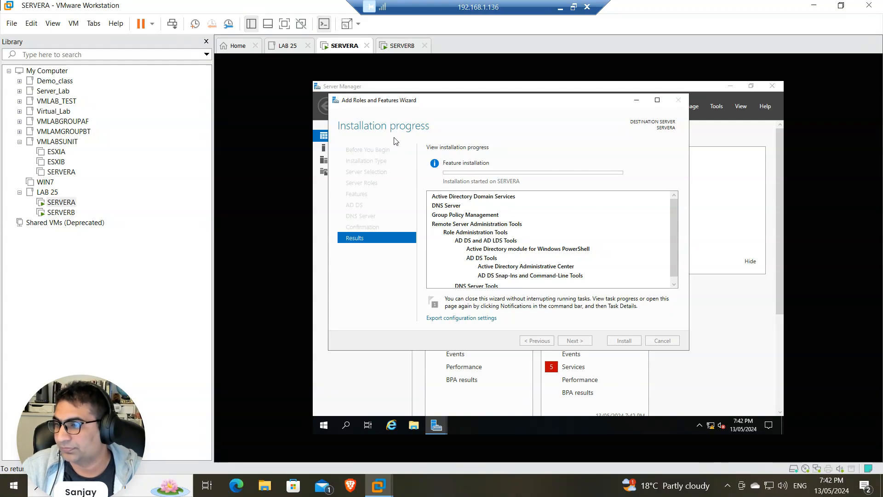
click(401, 48)
Unlock SERVERB and sign in with the Administrator password, then return to SERVERA
click(172, 24)
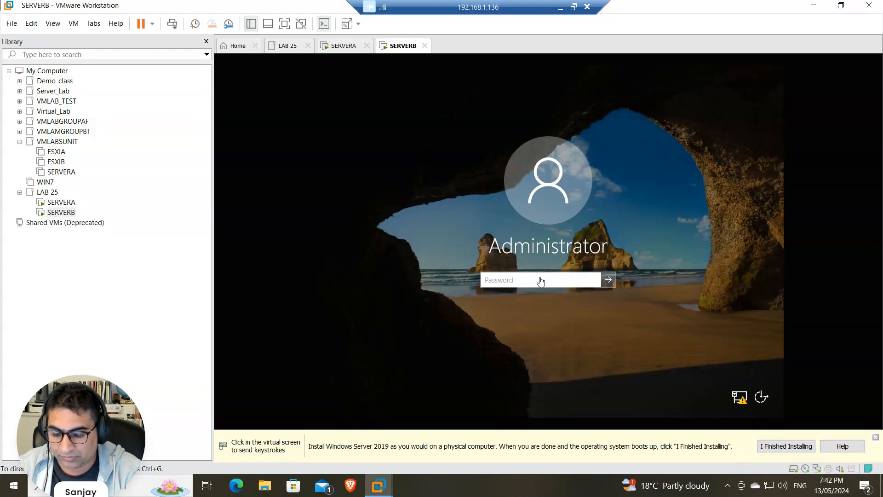
click(541, 281)
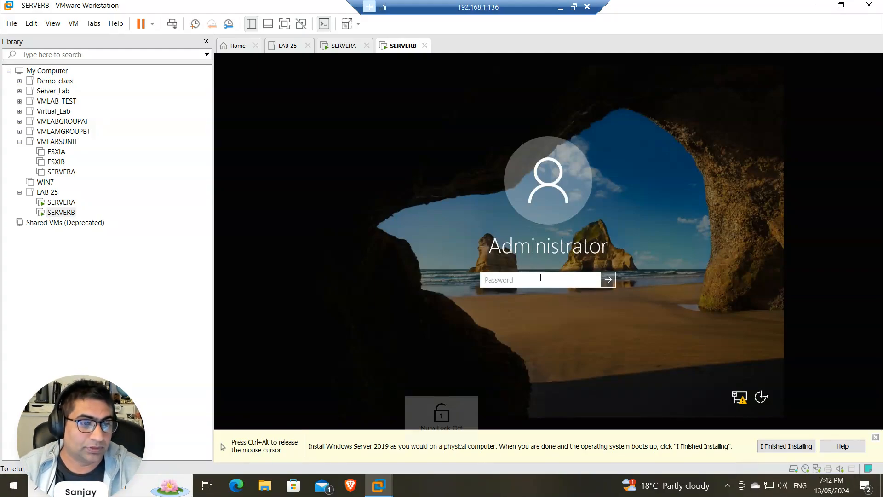
text(••••••)
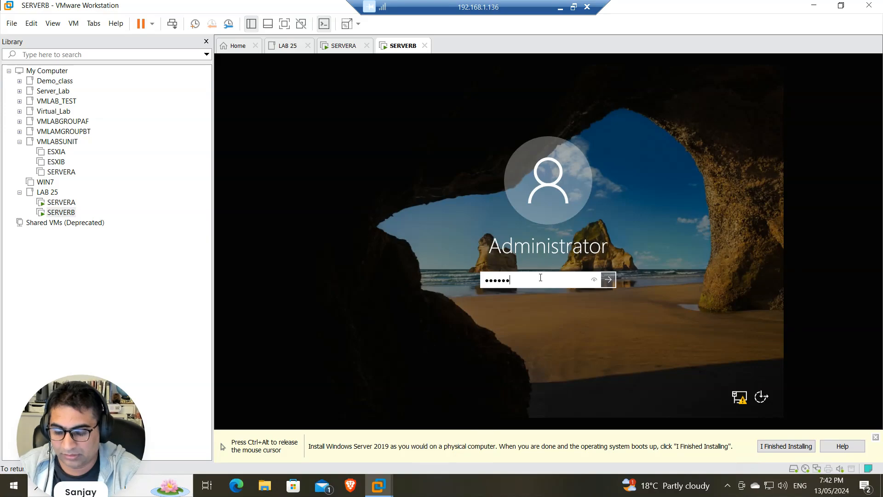
text(rd1)
click(589, 279)
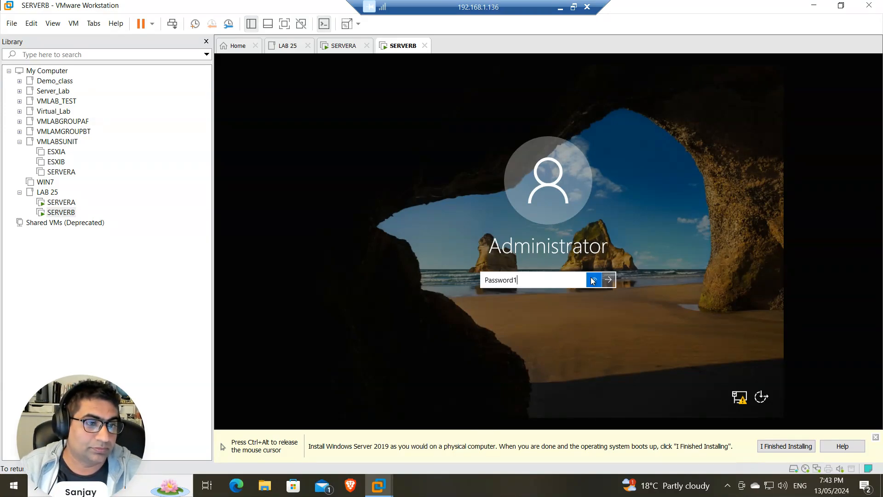
key(Return)
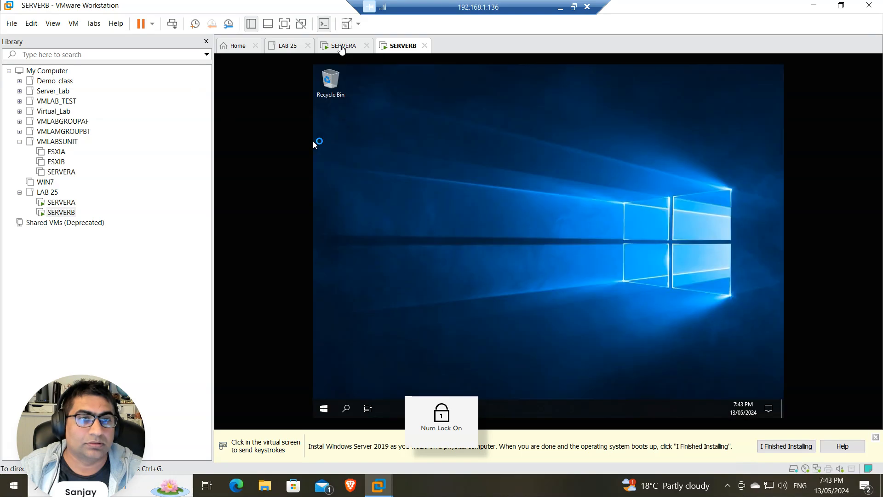
click(343, 45)
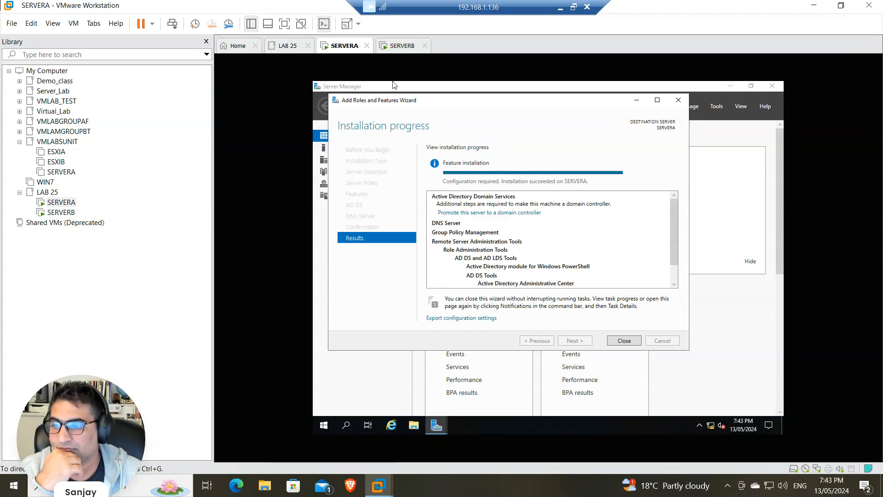
Close the finished wizard and launch 'Promote this server to a domain controller' from the AD DS notice
click(623, 341)
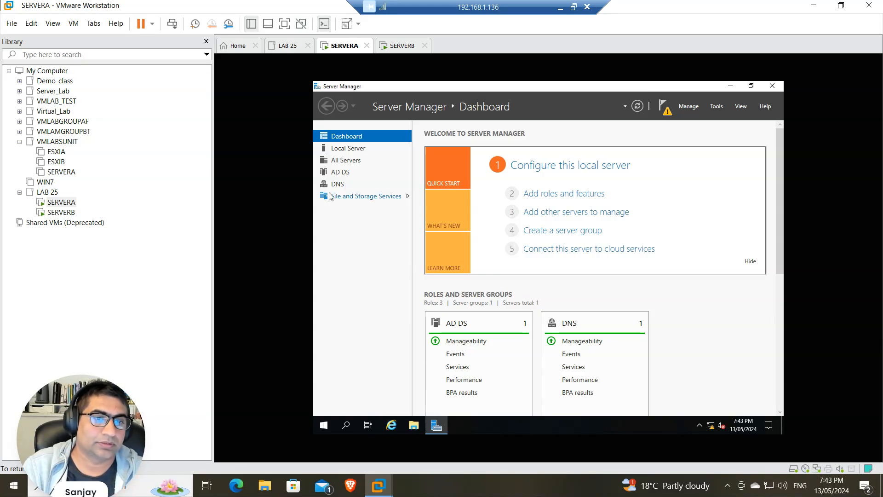
click(342, 172)
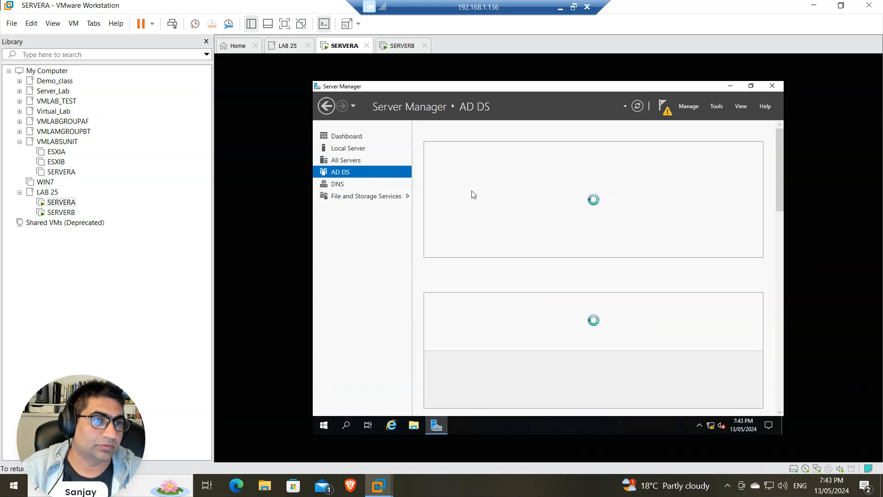
click(735, 147)
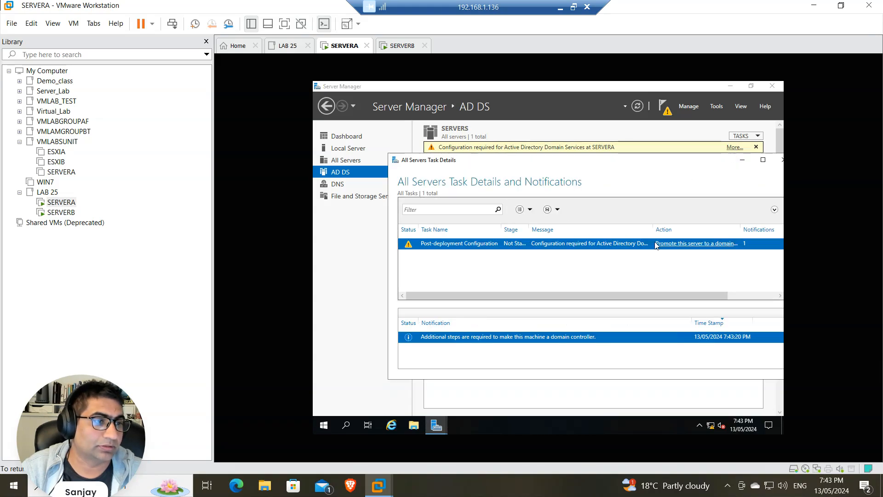
click(676, 245)
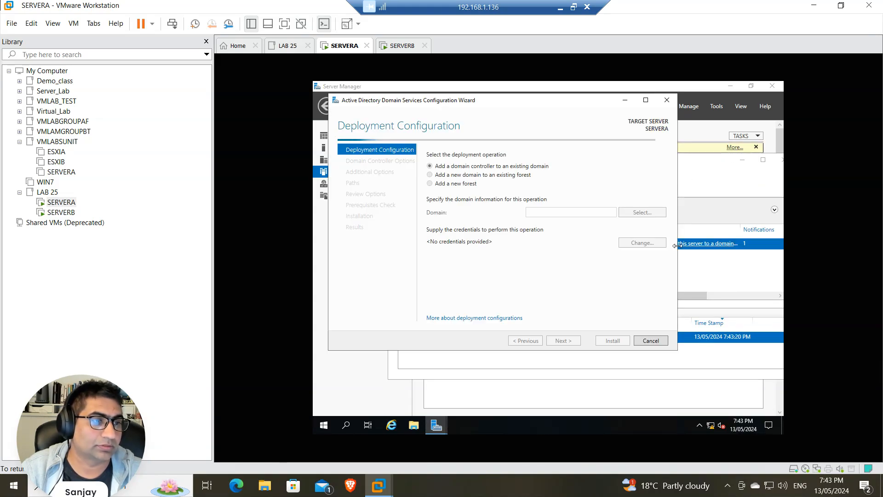
Choose Add a new forest with root domain adatum.com and continue to Domain Controller Options
click(473, 184)
click(551, 211)
text(adatum.com)
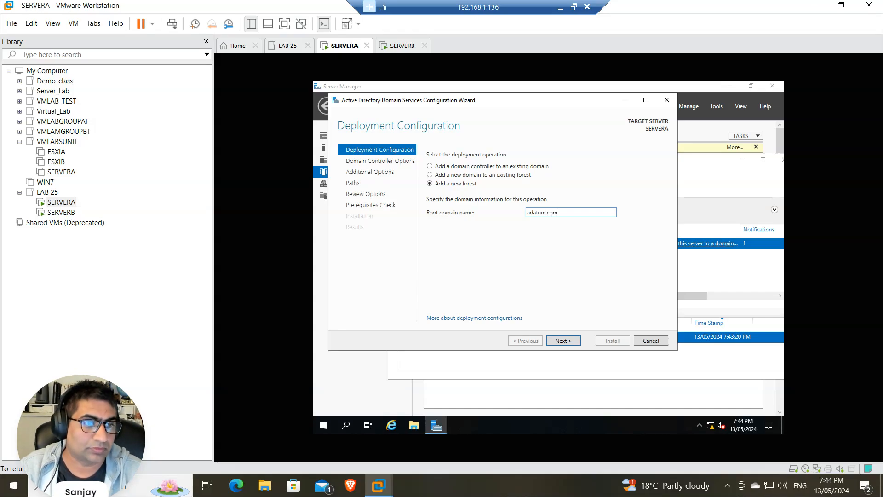
key(Return)
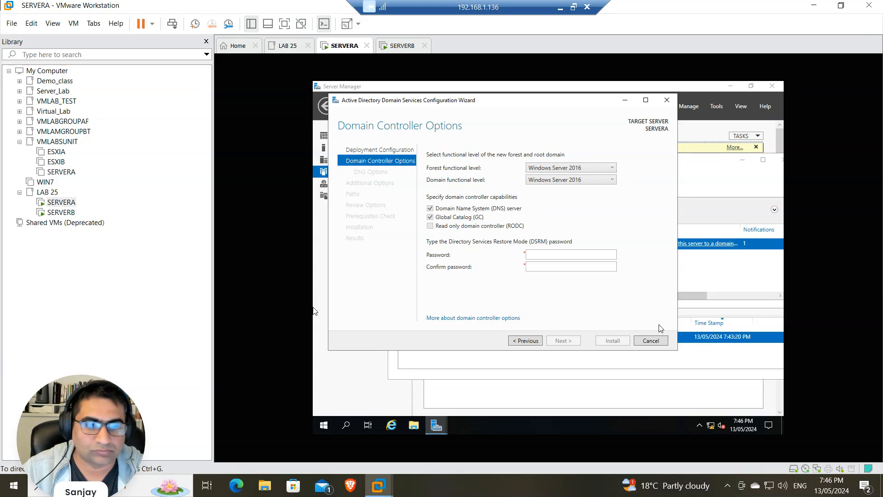
Enter and confirm the DSRM password, then advance past Domain Controller Options and DNS Options
click(533, 255)
text(Pa)
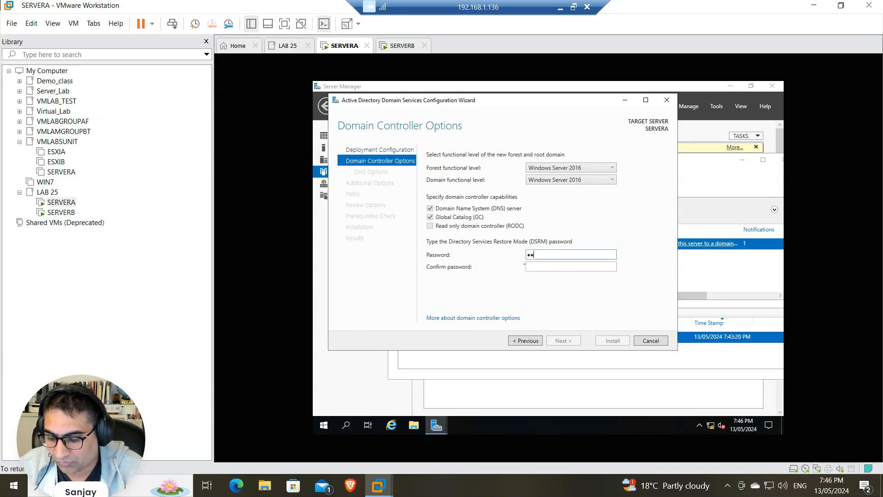
text($$w0rd)
key(Tab)
text(P)
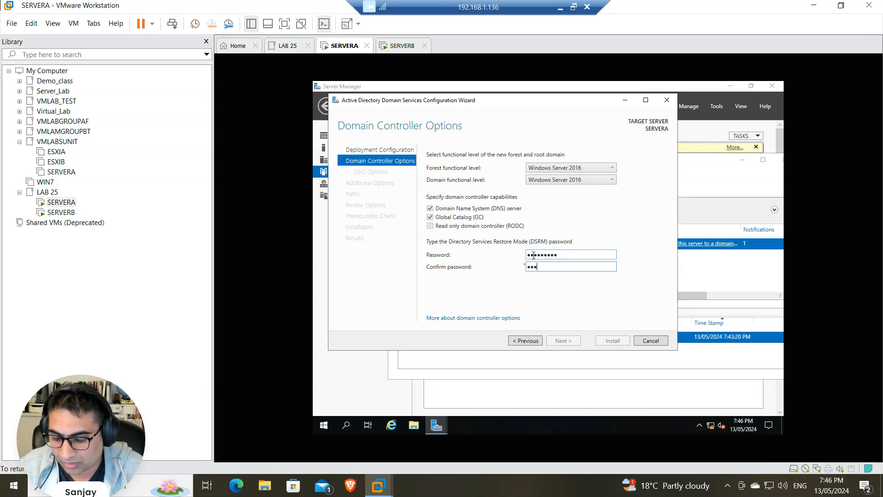
text(a$$w0rd)
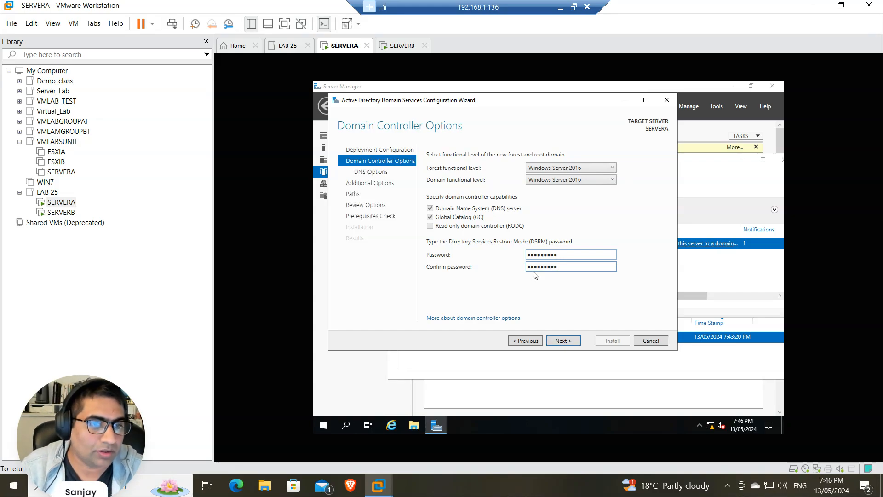
click(563, 340)
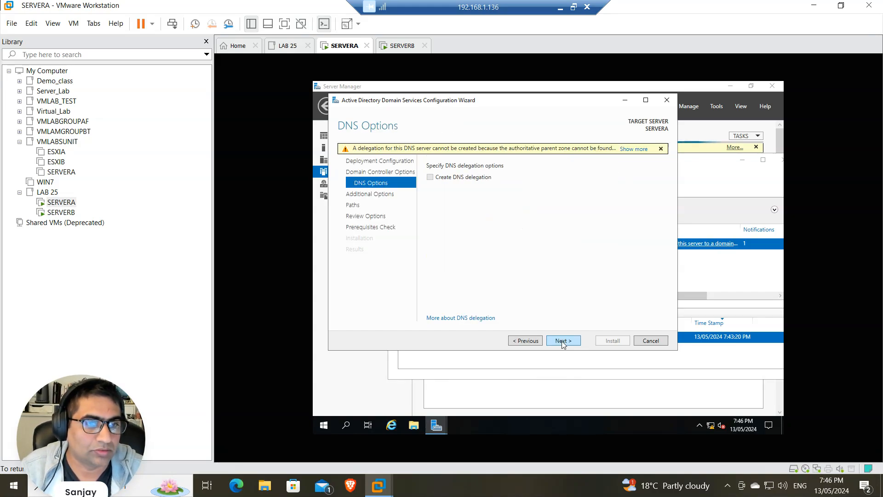
click(561, 341)
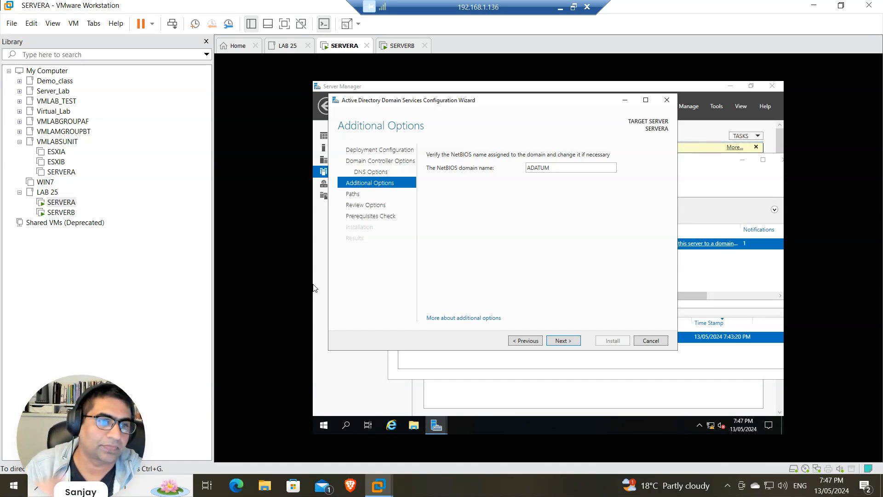
Accept NetBIOS name ADATUM and default paths, advancing through Review Options to Prerequisites Check
click(560, 341)
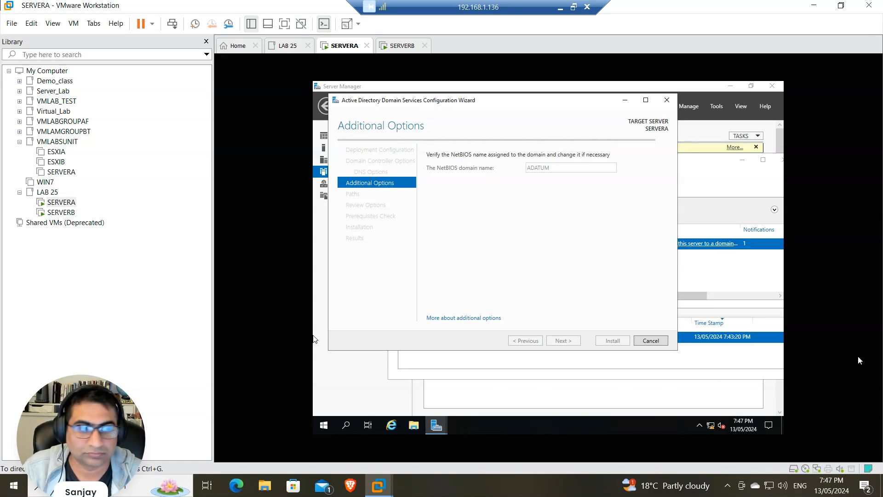
click(572, 341)
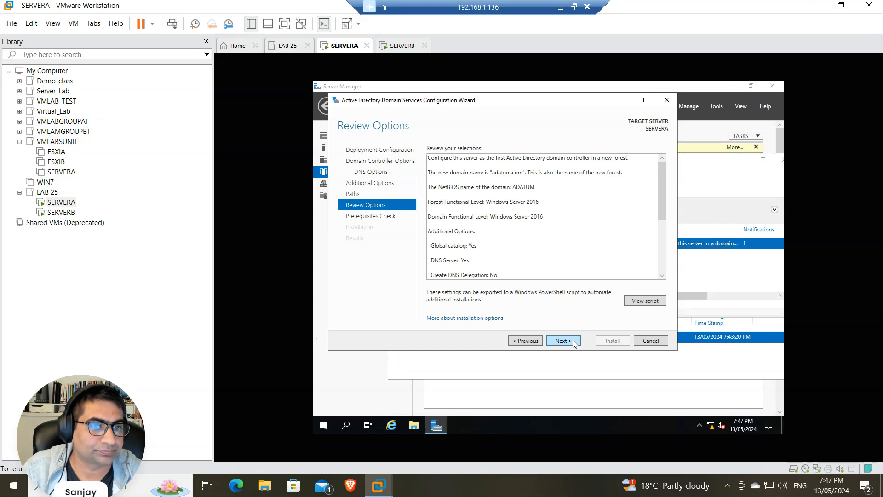
click(573, 341)
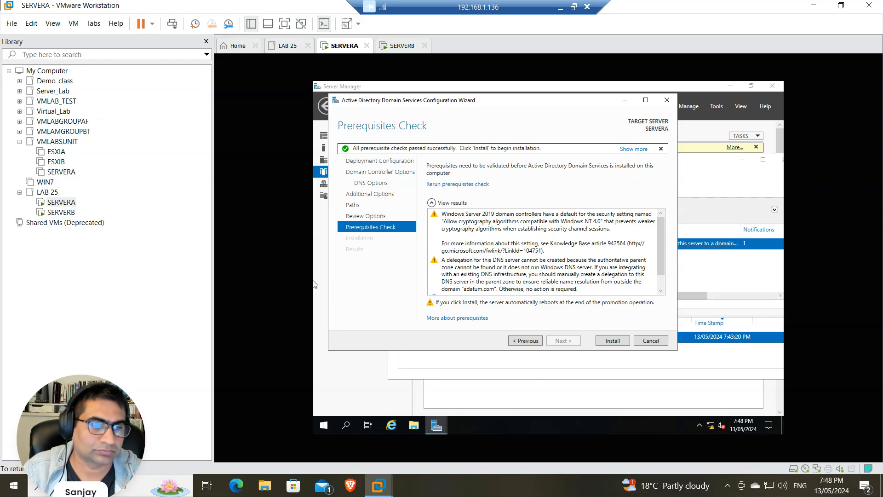
Start the AD DS installation from the Prerequisites Check page
click(612, 341)
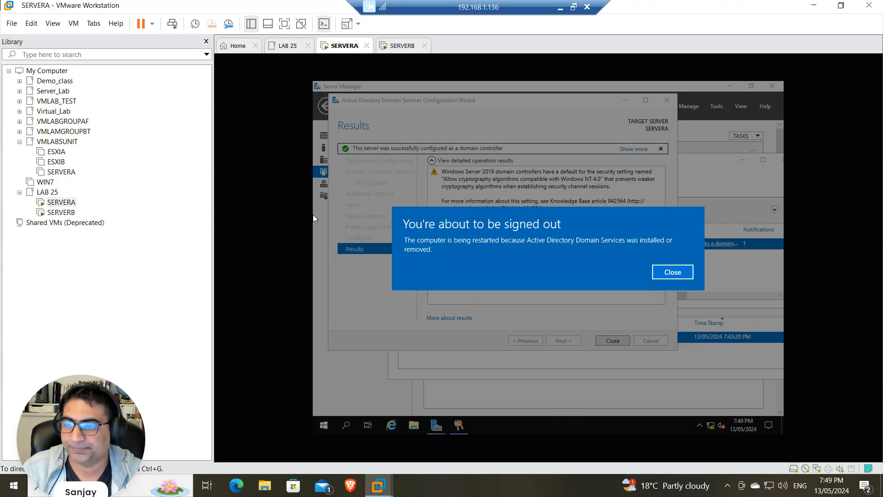
Dismiss the sign-out notice, close the wizard, and hide the Library pane while SERVERA reboots
click(685, 276)
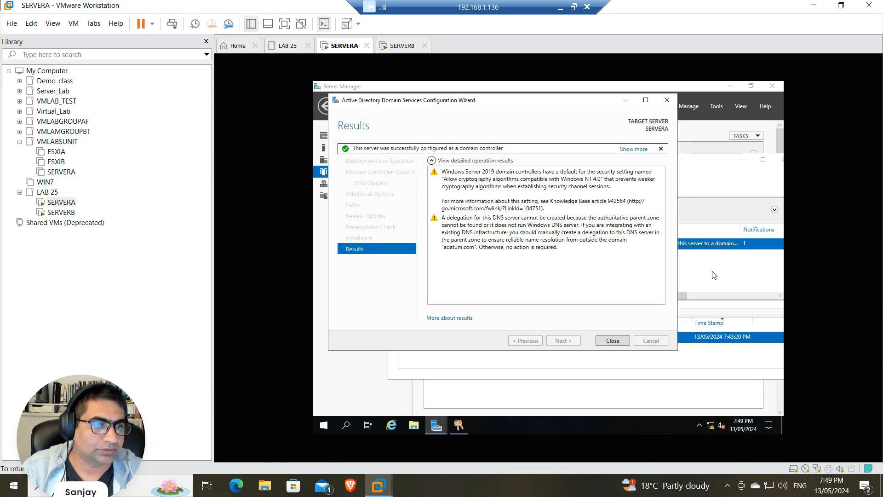
click(613, 341)
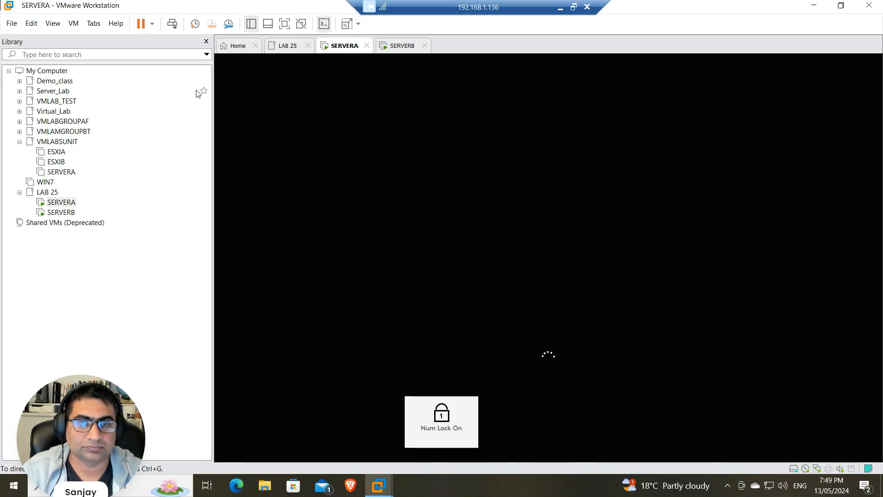
click(206, 41)
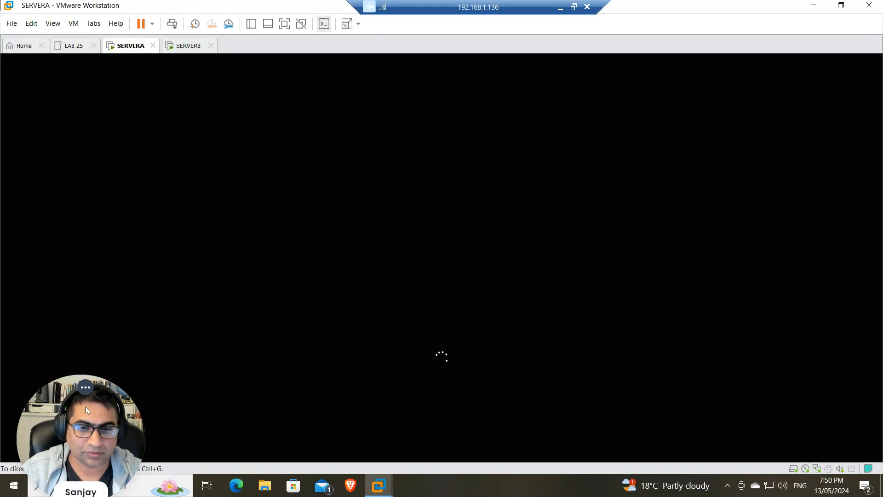
drag(76, 429, 821, 450)
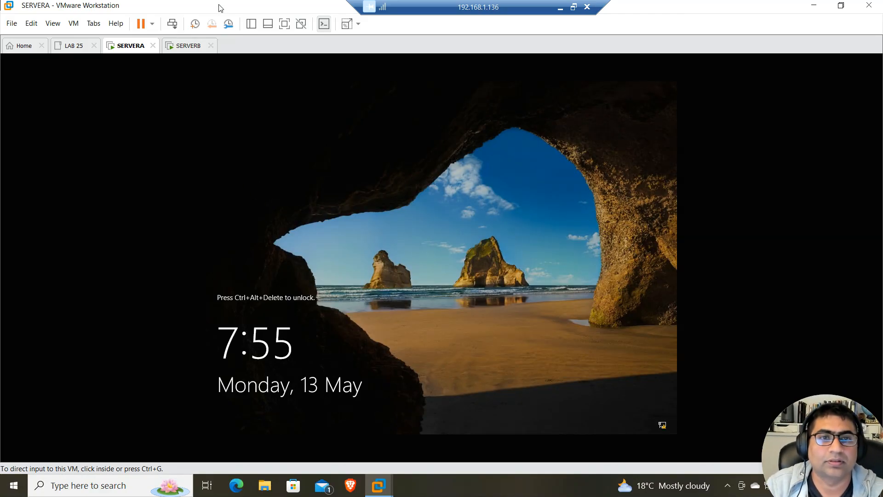
Sign in to SERVERA as ADATUM\Administrator with the domain administrator password
click(172, 23)
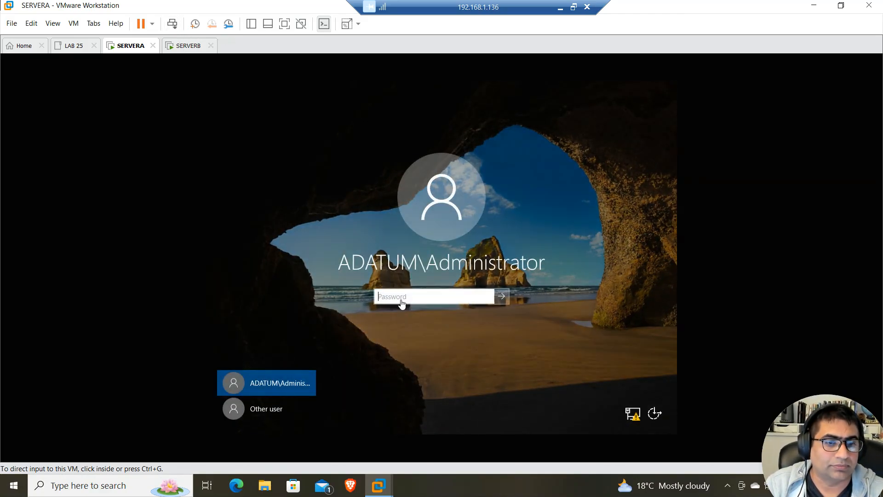
click(400, 302)
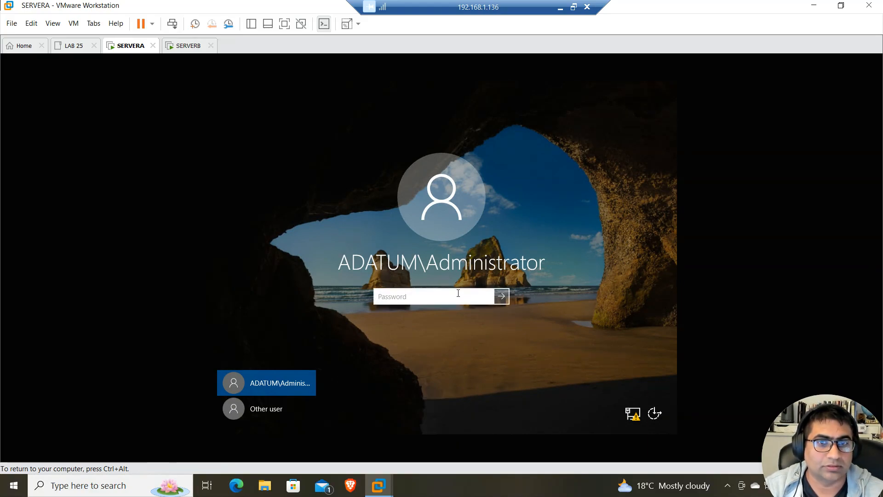
text(Pa55w.rd)
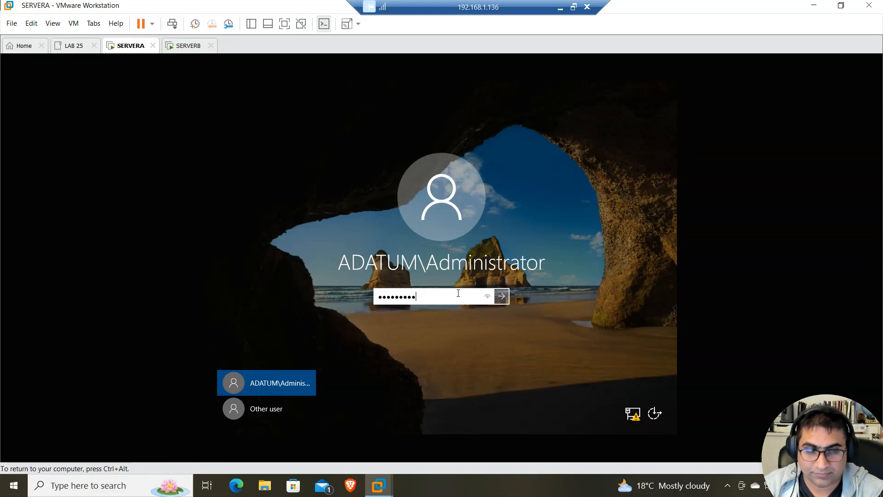
key(Return)
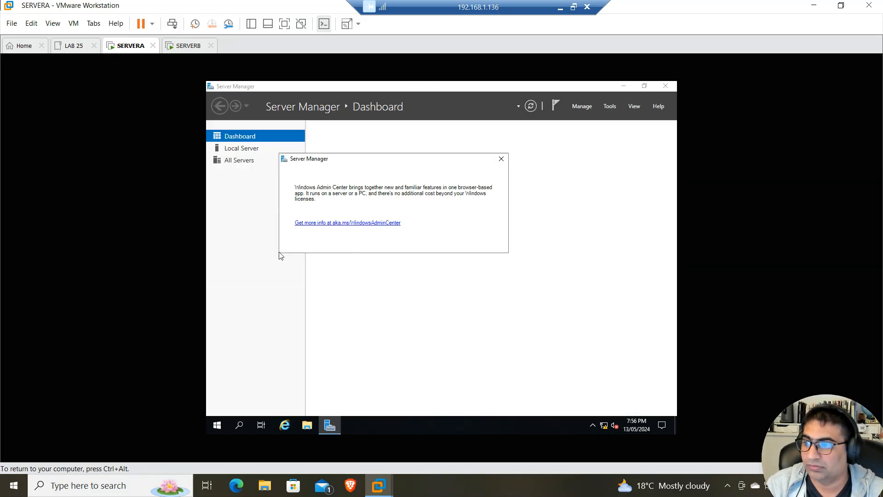
Review SERVERA's Server Manager Local Server, File and Storage Services, Dashboard and DNS pages
click(501, 159)
click(250, 150)
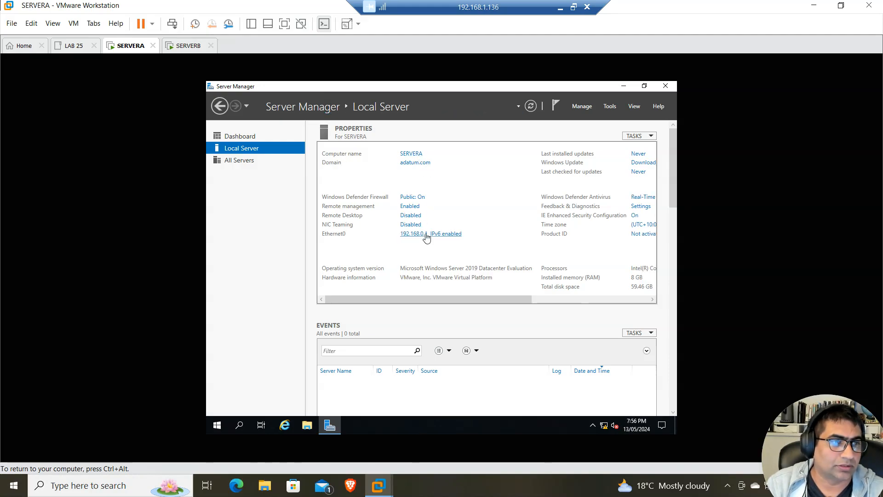
drag(444, 300, 384, 309)
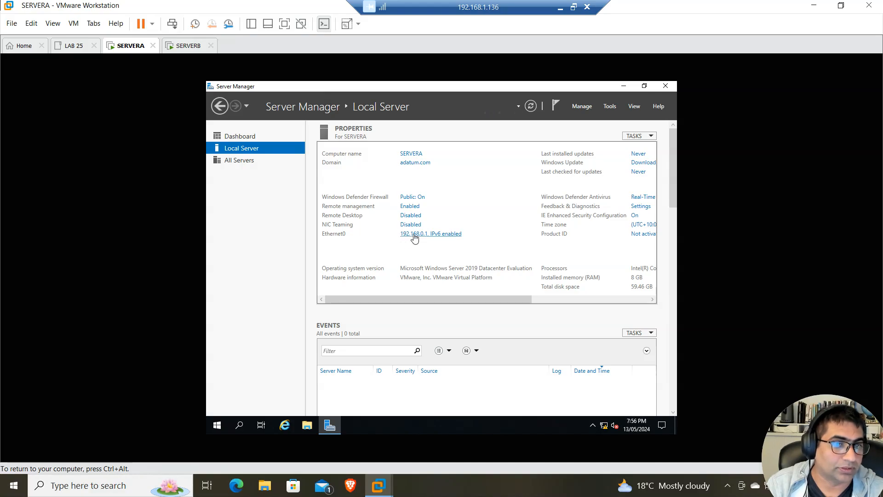
drag(486, 296, 533, 297)
click(232, 196)
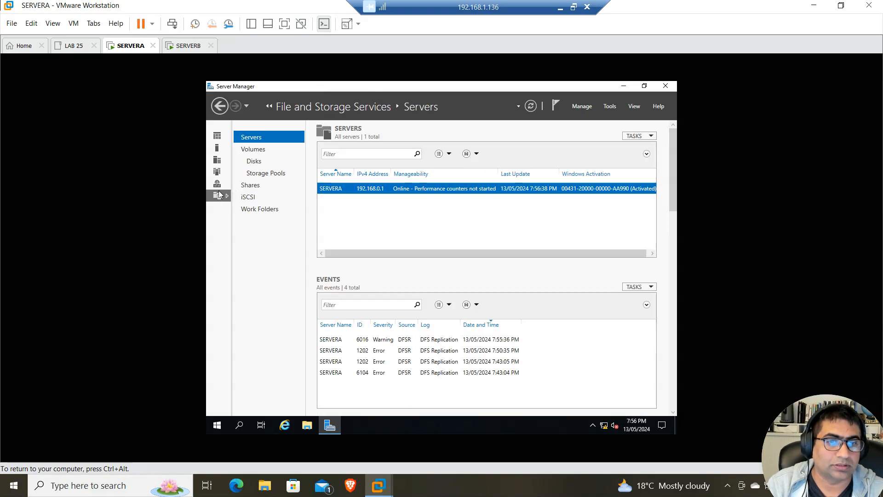
click(218, 137)
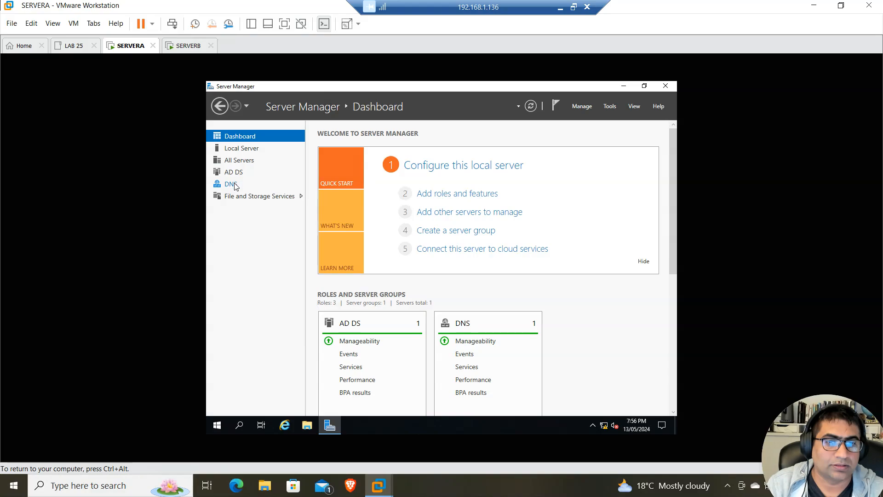
click(232, 184)
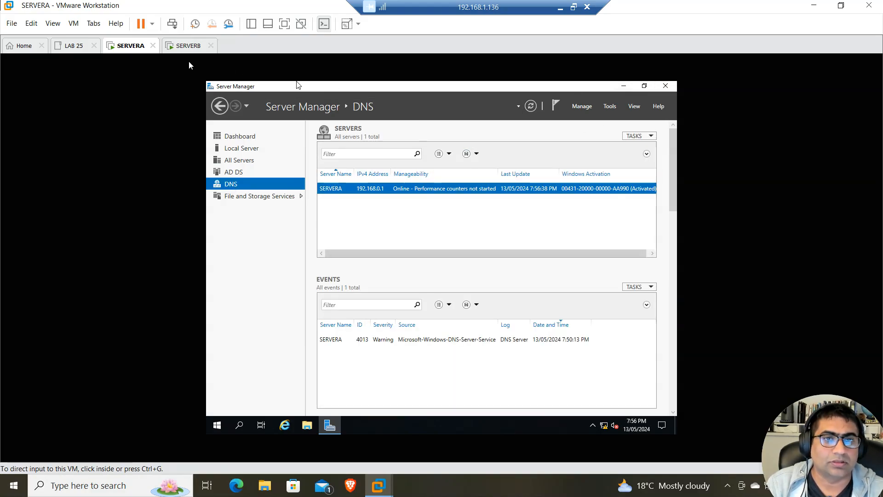
Glance at SERVERB's desktop, then return control to SERVERA
click(188, 46)
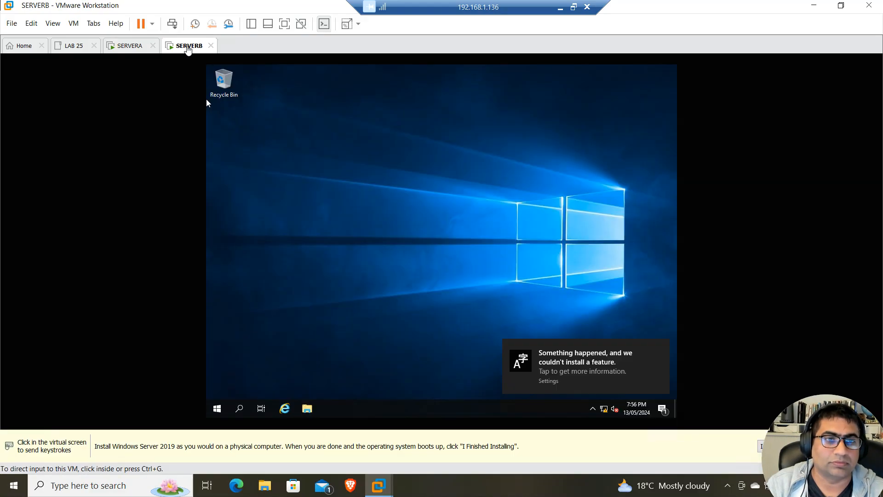
click(217, 409)
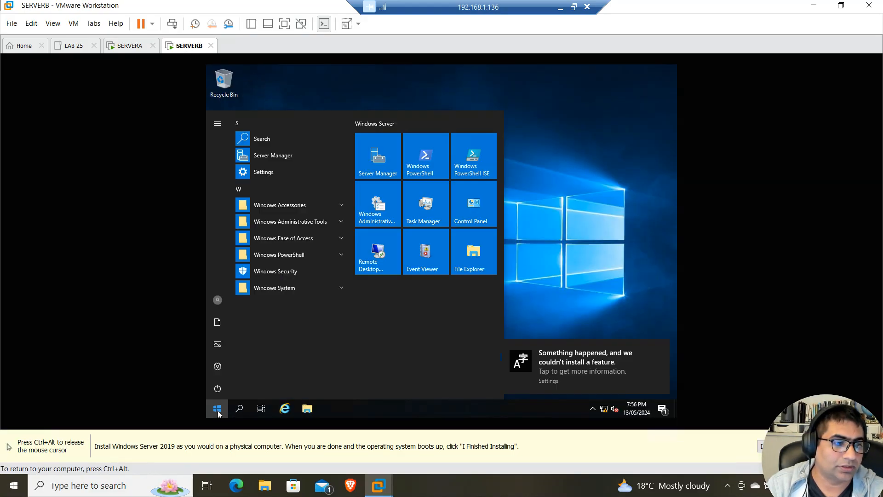
click(577, 230)
key(ctrl+alt)
click(131, 46)
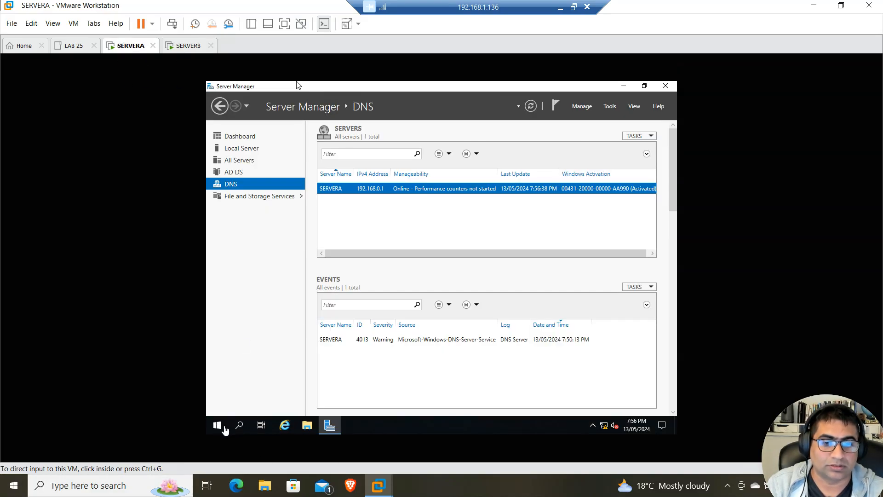
Open a command prompt on SERVERA and ping 192.168.0.2
click(215, 429)
text(cmd)
key(Return)
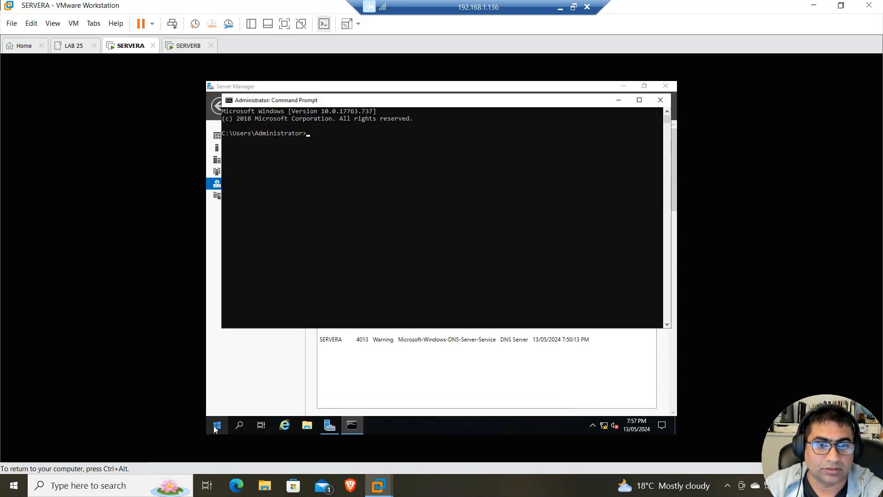
text(ping )
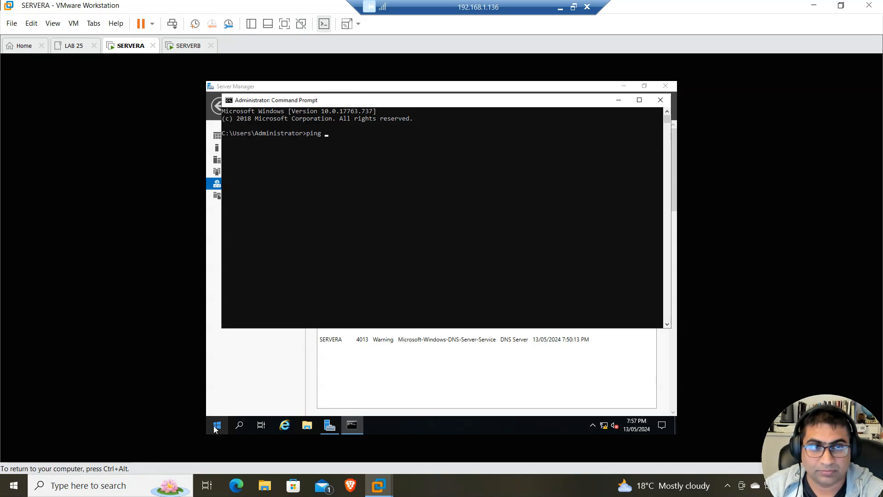
text(192.168)
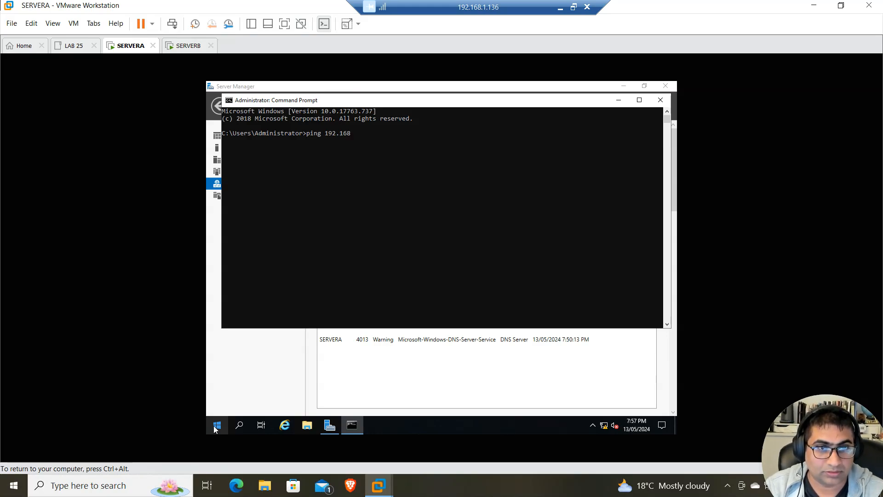
text(.0.)
key(Return)
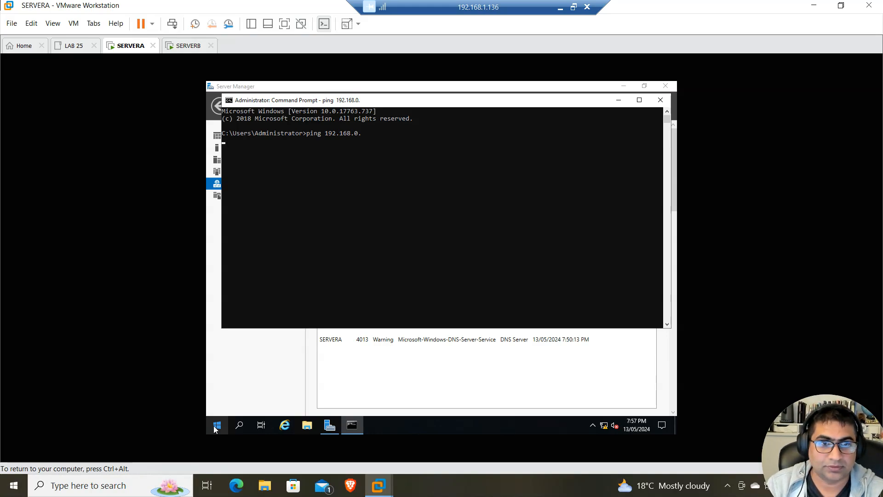
key(ctrl+z)
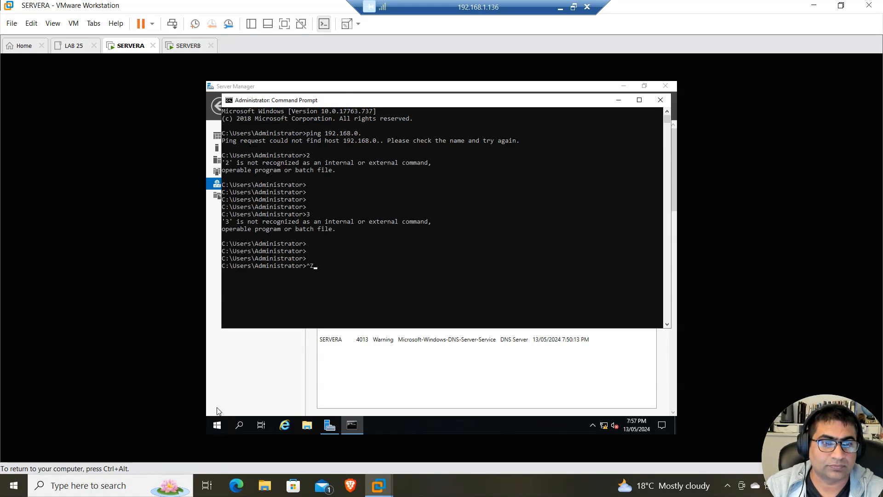
key(Up)
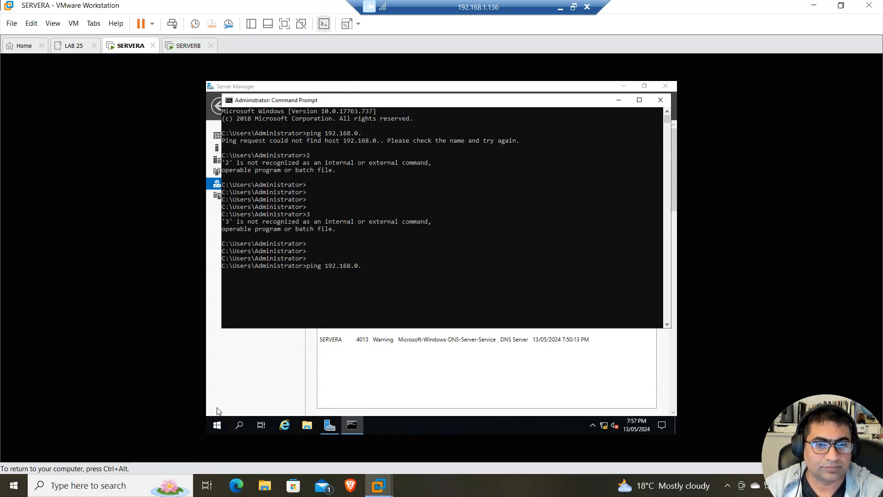
text(2)
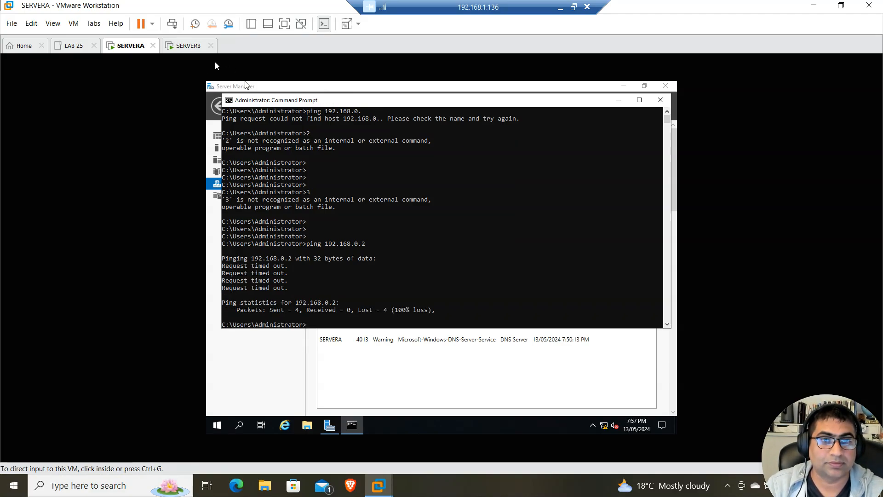
Open a command prompt on SERVERB and ping 192.168.0.1 successfully
click(182, 46)
click(215, 412)
click(217, 409)
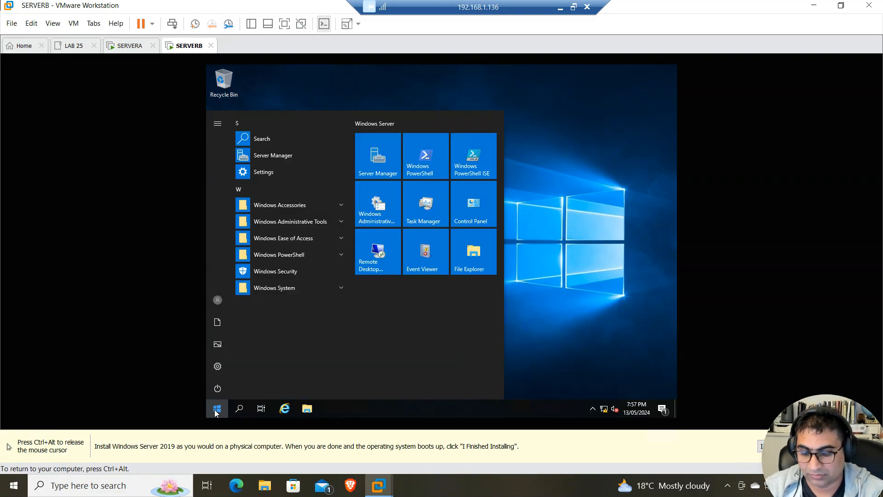
text(cmd)
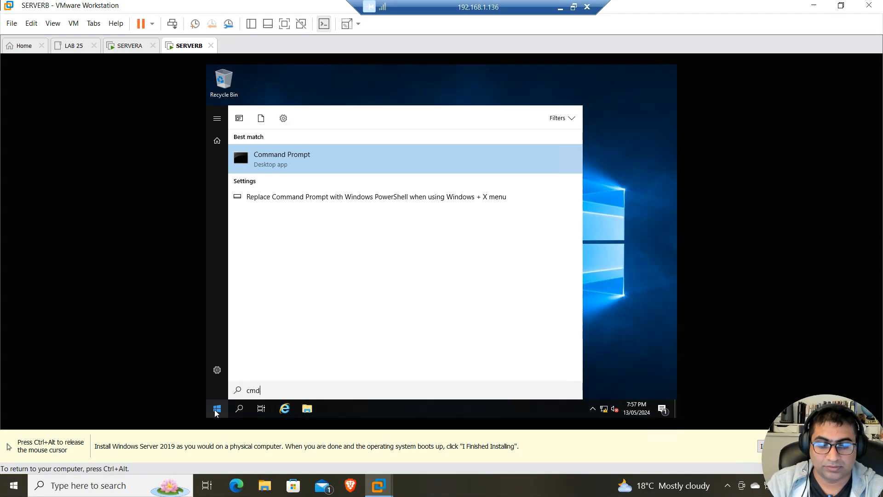
key(Return)
text(ping 19)
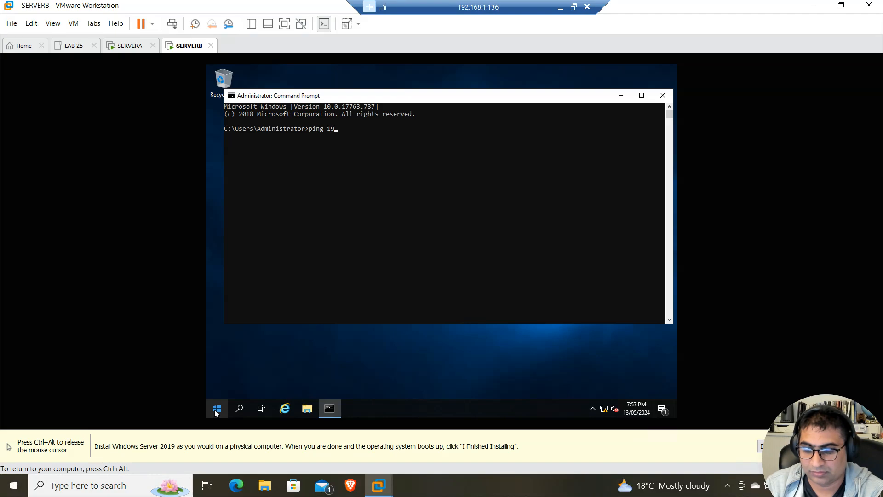
text(2.168)
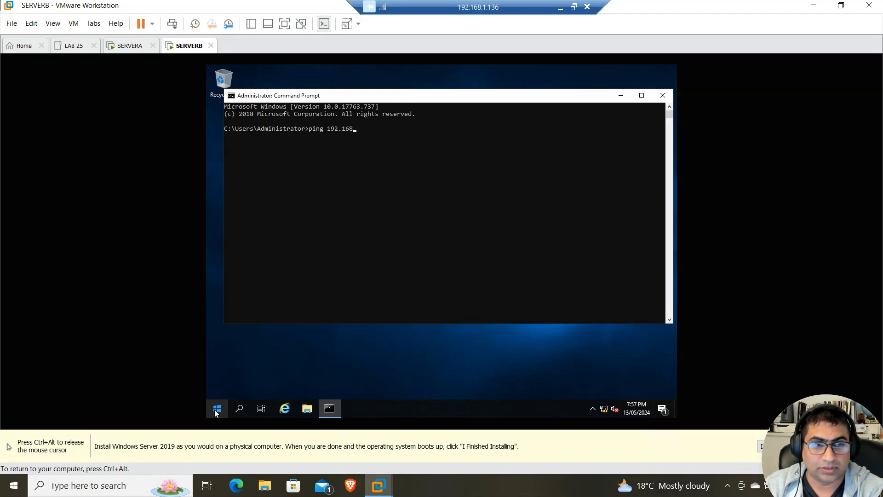
text(.0.1)
key(Return)
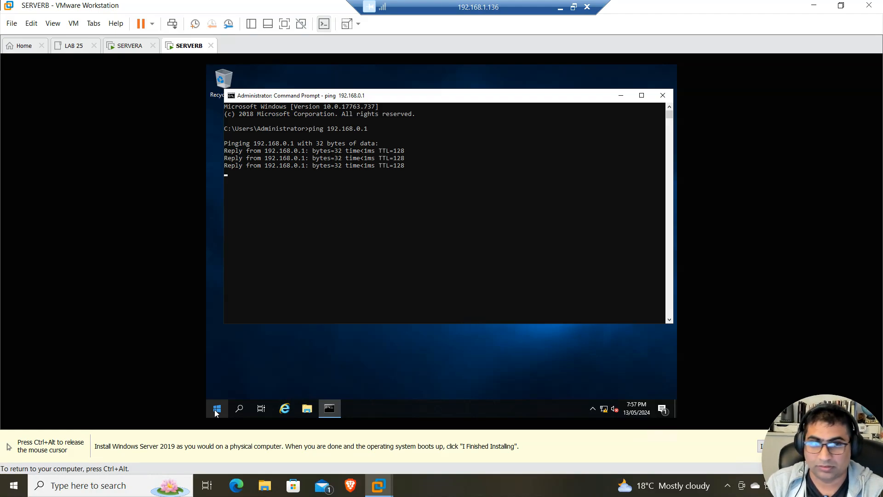
key(ctrl+z)
Rerun the ping to 192.168.0.2 on SERVERA; it still times out
key(ctrl+alt)
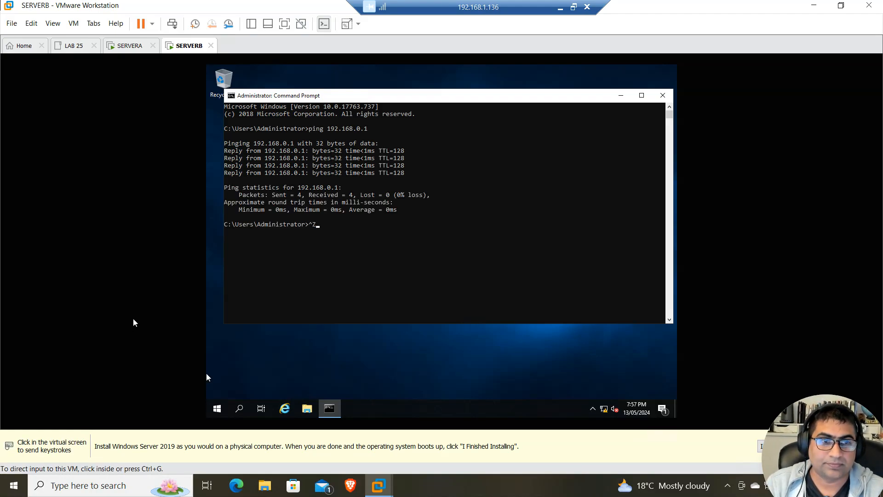
click(130, 45)
click(322, 327)
key(Up)
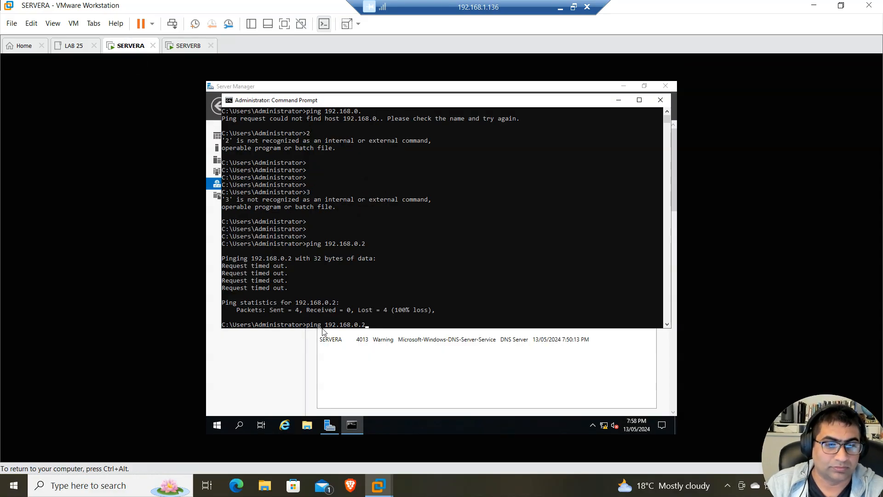
key(Return)
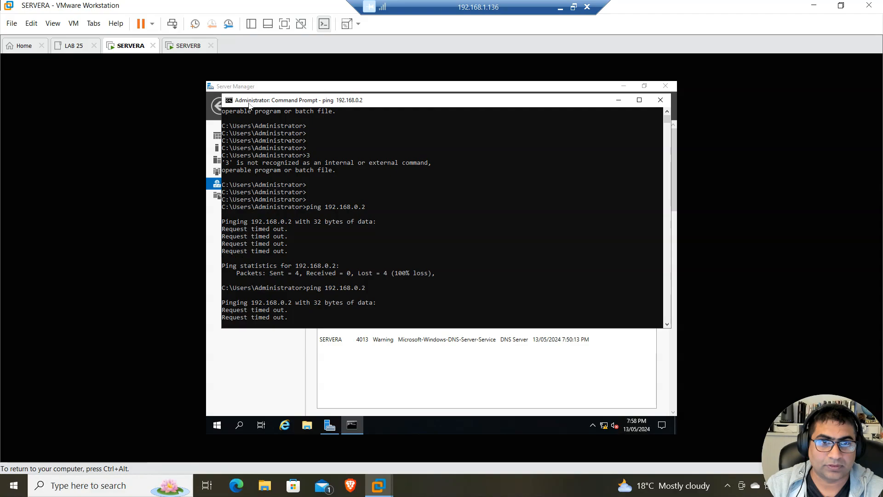
click(189, 46)
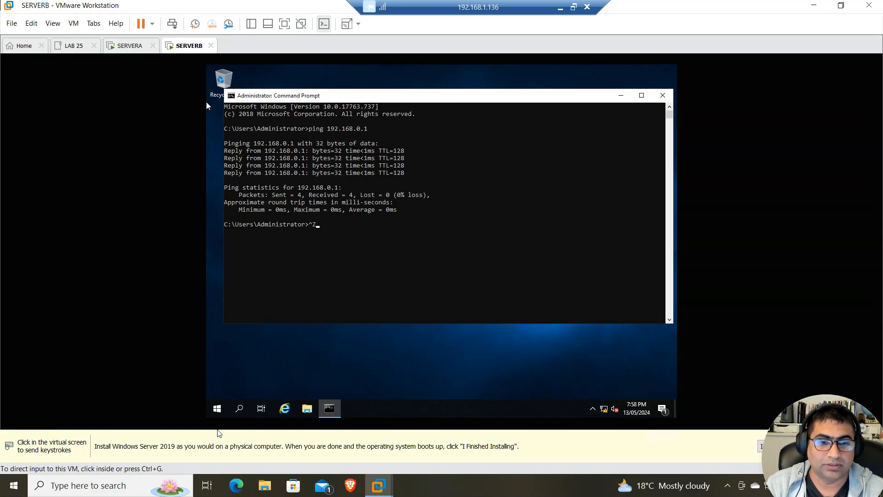
Turn off Windows Defender Firewall on SERVERB for private and public networks
click(217, 409)
text(f)
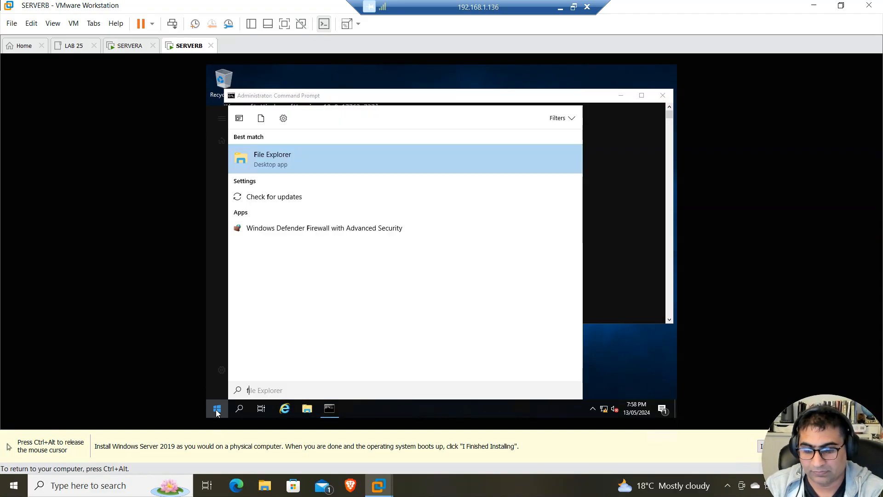
text(ire)
key(Down)
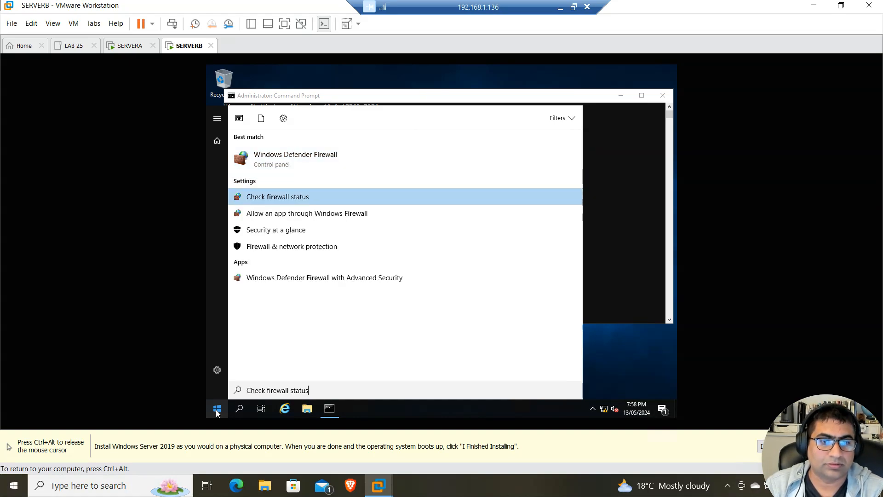
key(Return)
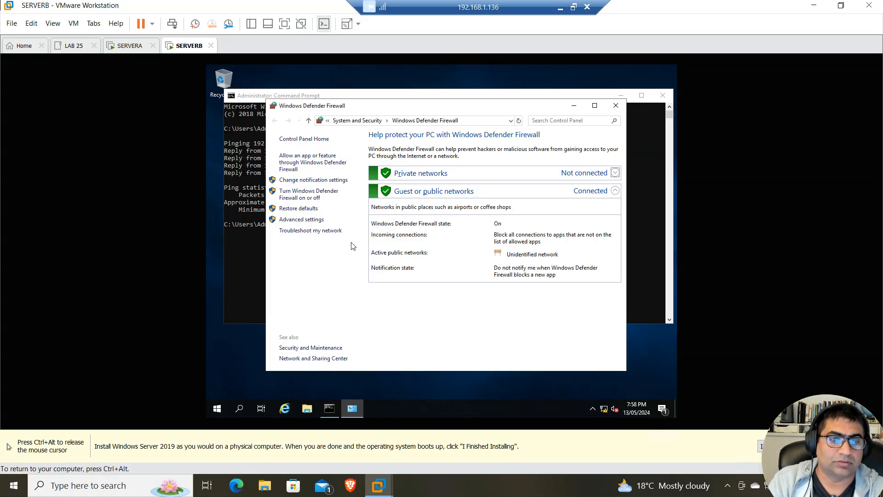
click(317, 196)
click(352, 205)
click(352, 261)
click(524, 360)
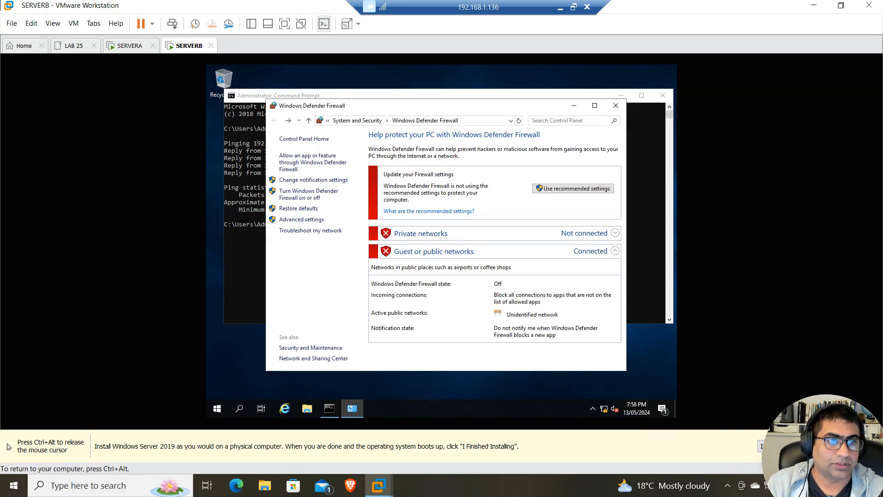
Rerun the ping to 192.168.0.2 on SERVERA, now receiving all replies
click(130, 46)
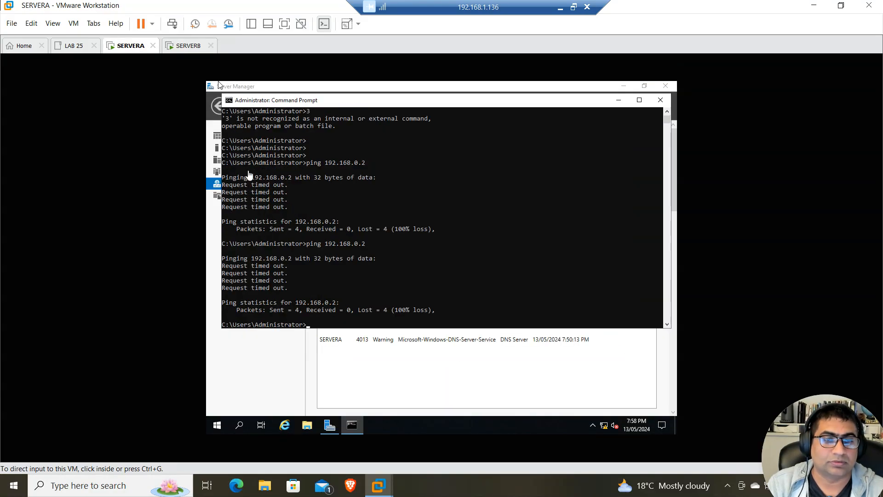
click(320, 321)
key(Up)
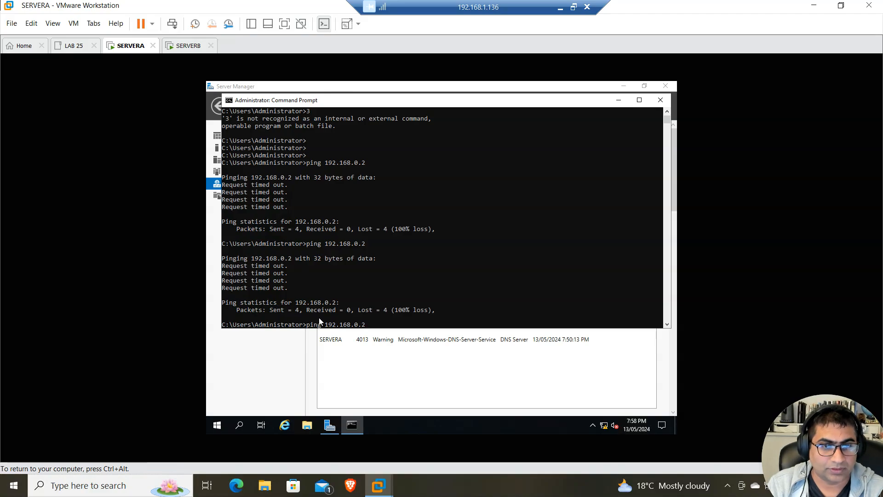
key(Return)
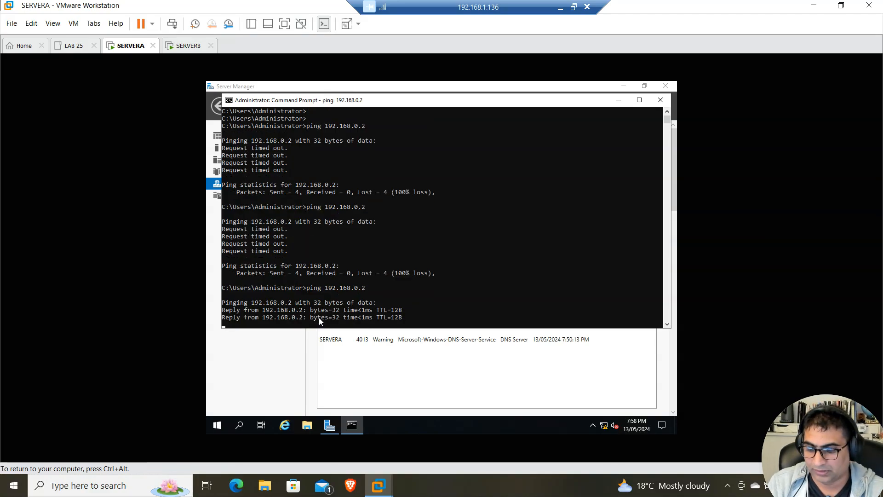
key(ctrl+alt)
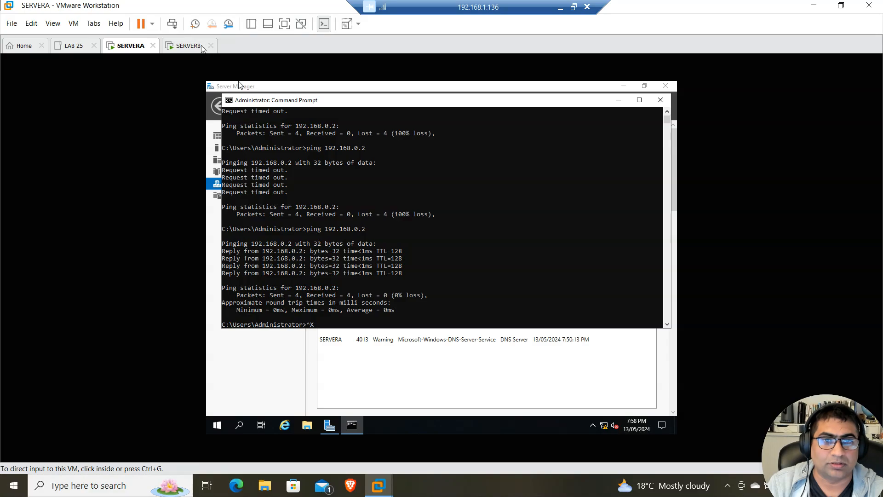
click(199, 46)
Close the Windows Defender Firewall and Command Prompt windows on SERVERB
click(619, 110)
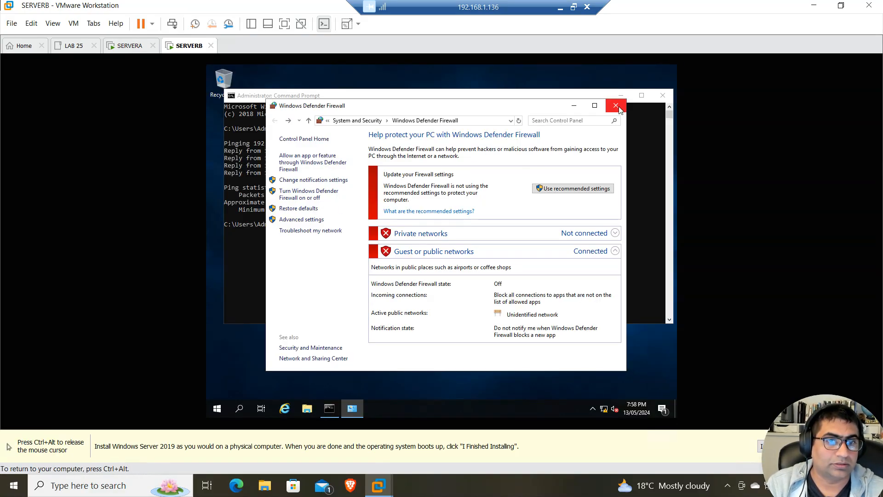
click(617, 106)
click(663, 95)
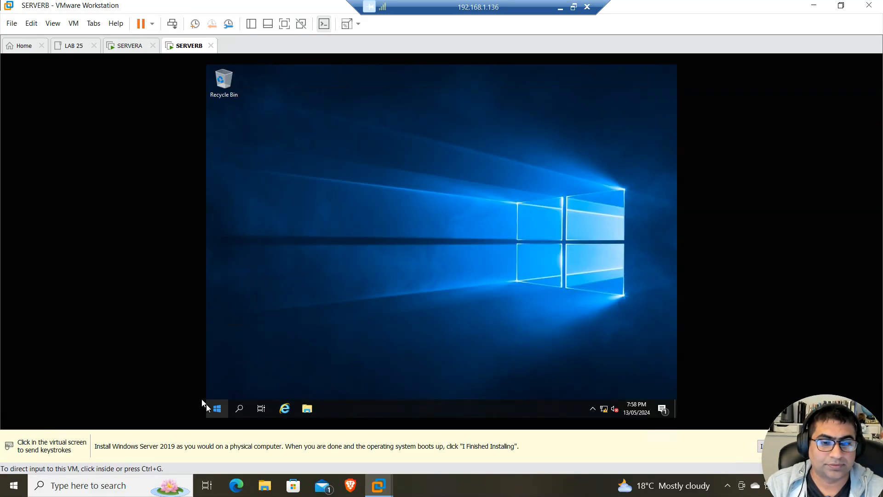
Open Server Manager's Local Server page and SERVERB's WORKGROUP System Properties
click(219, 409)
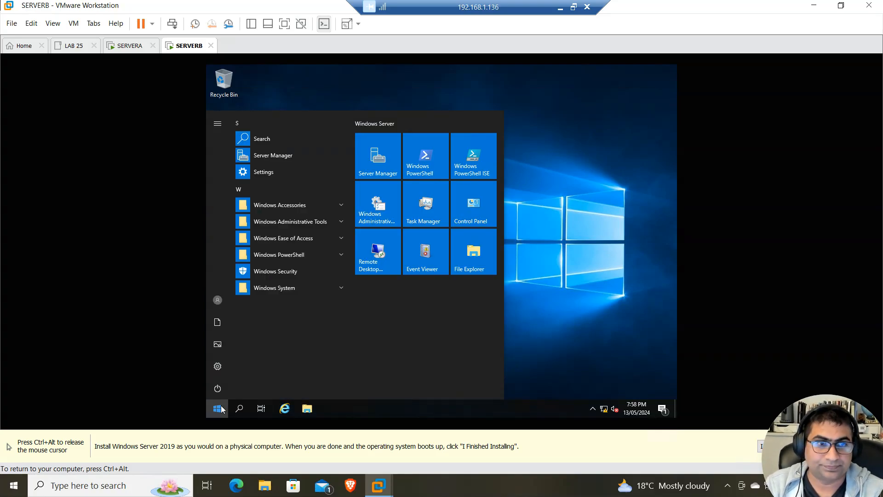
click(389, 173)
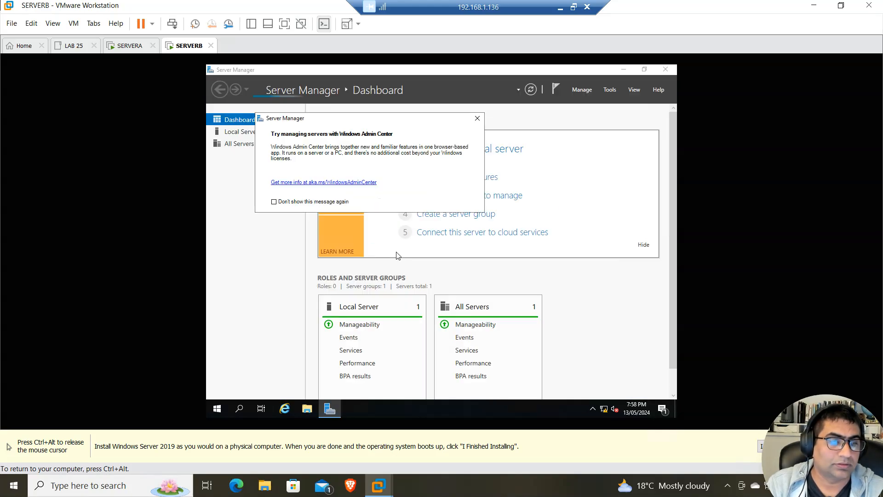
click(477, 118)
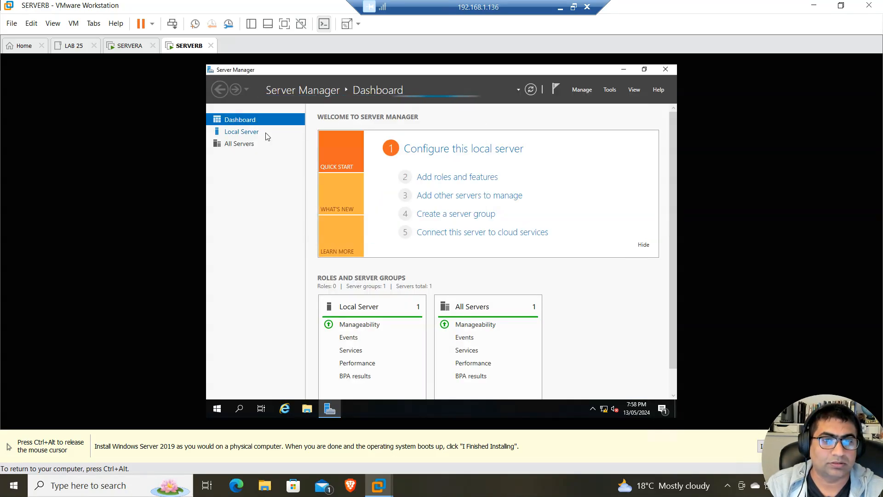
click(250, 133)
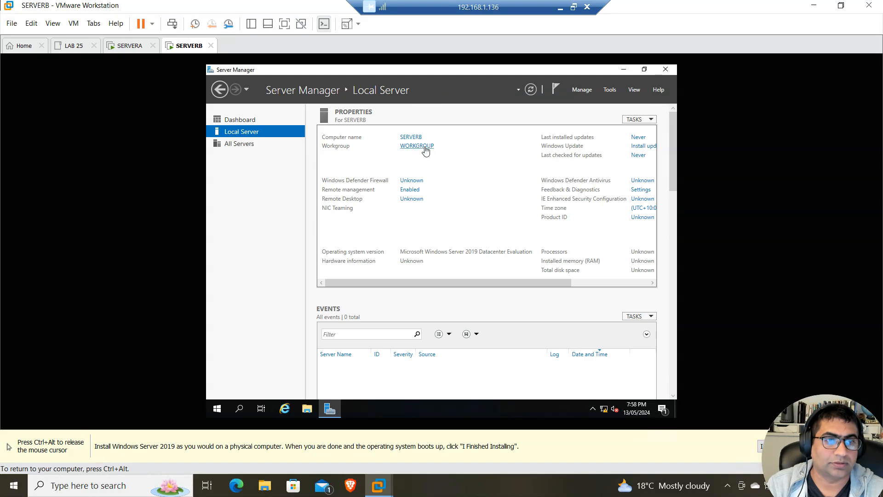
click(426, 150)
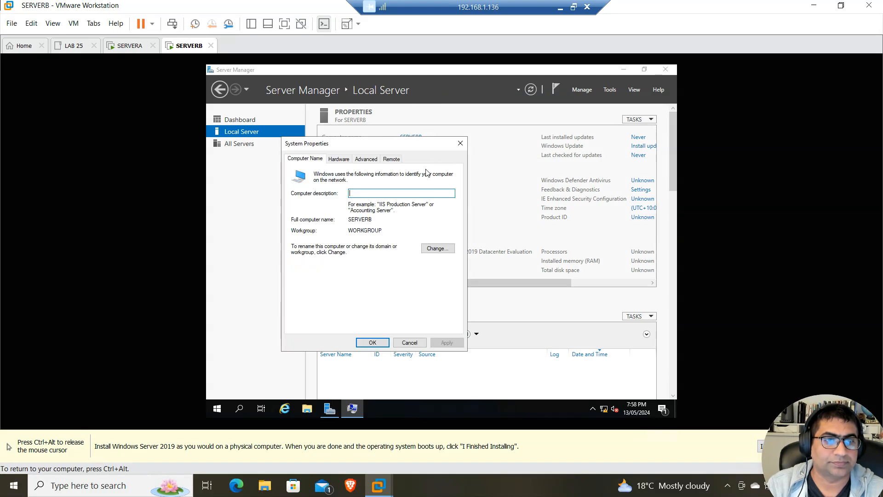
Change SERVERB's membership to domain adatum.com, authenticating with the domain administrator credentials
click(436, 248)
click(300, 267)
click(324, 276)
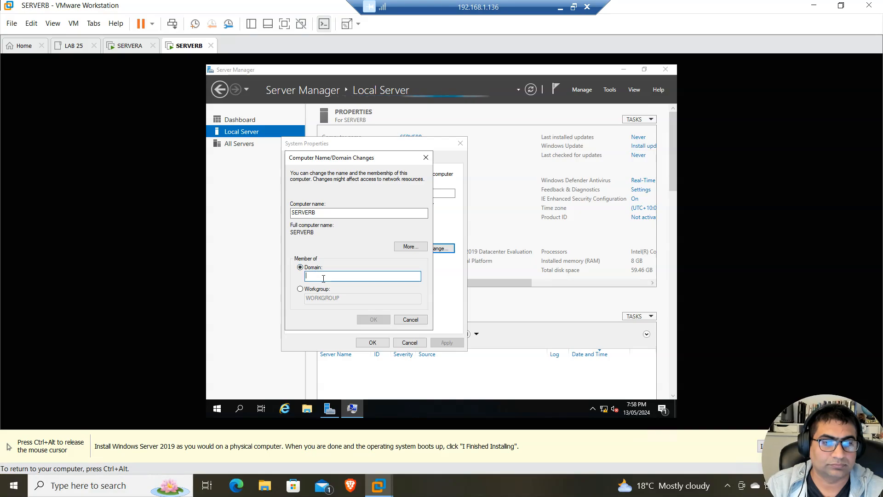
text(adatum.com)
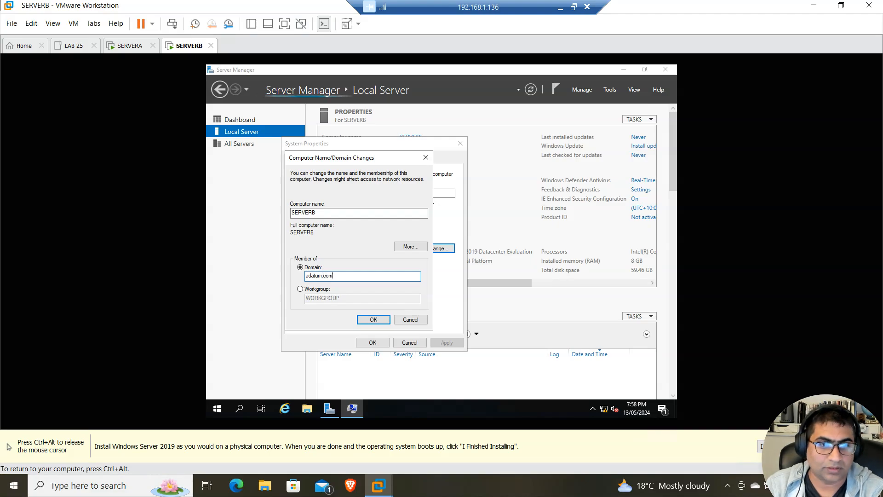
key(Return)
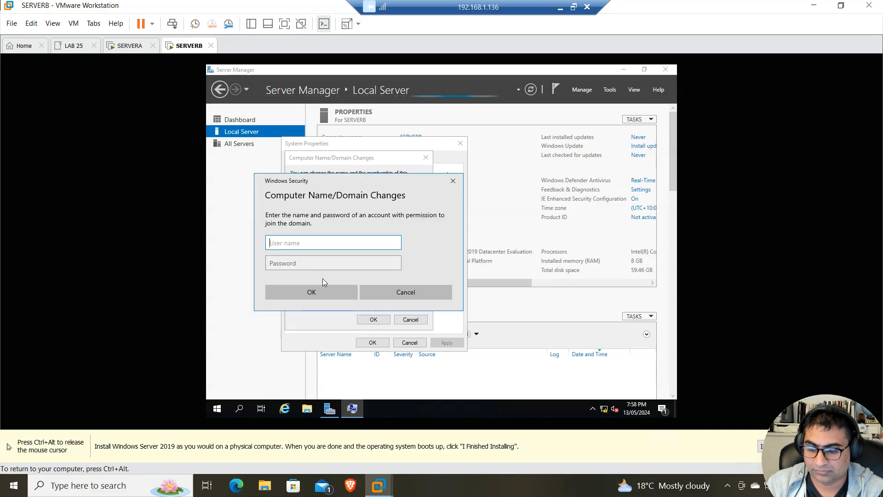
text(administ)
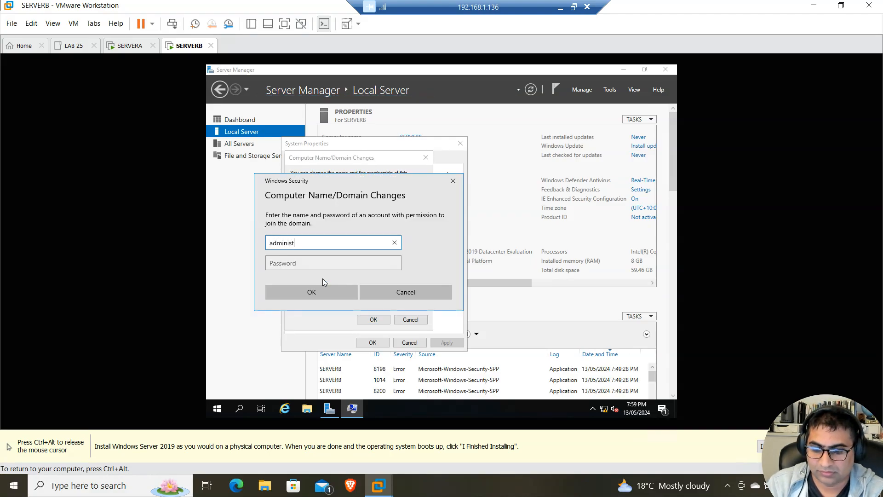
text(rator)
key(Tab)
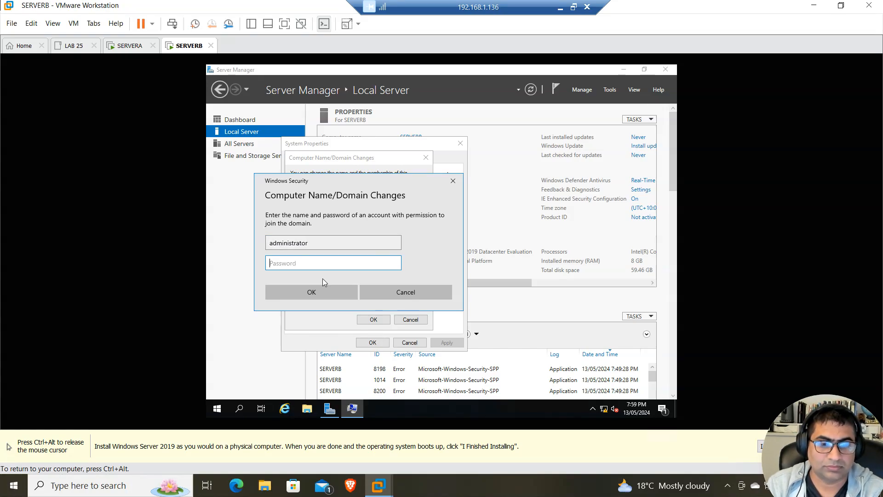
text(Pa55w.rd)
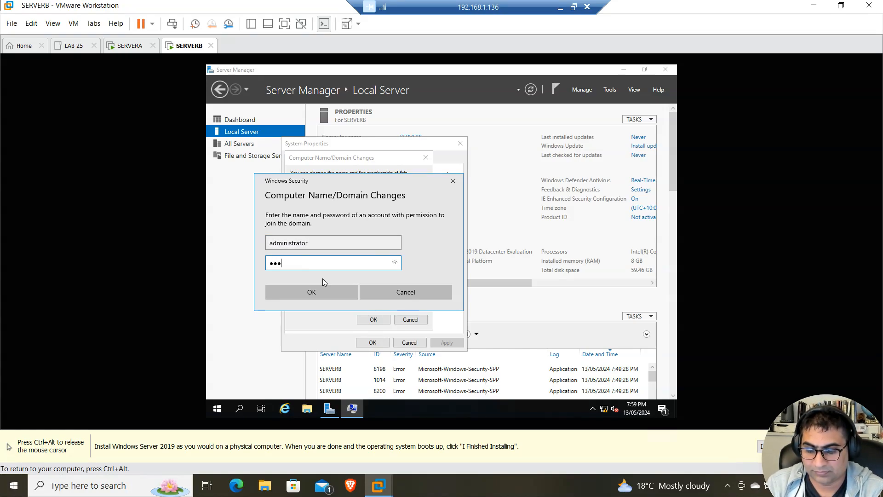
key(Return)
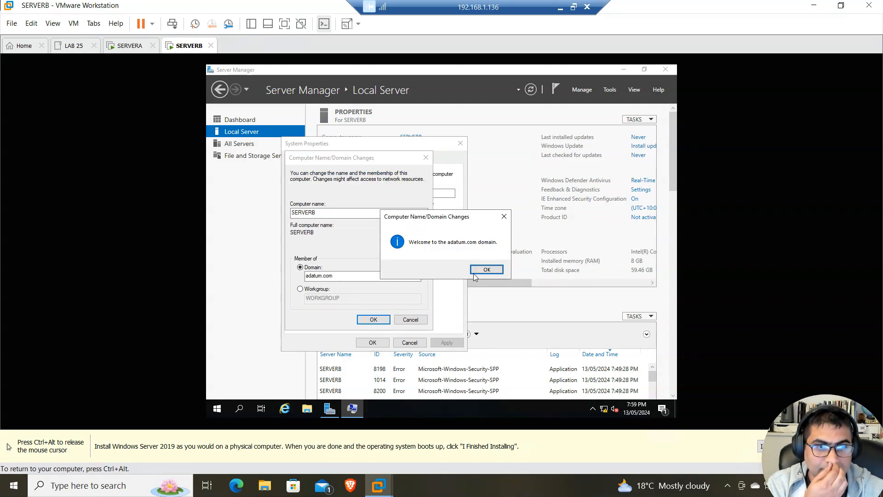
Acknowledge the adatum.com welcome and restart notices, close System Properties, and restart now
click(495, 272)
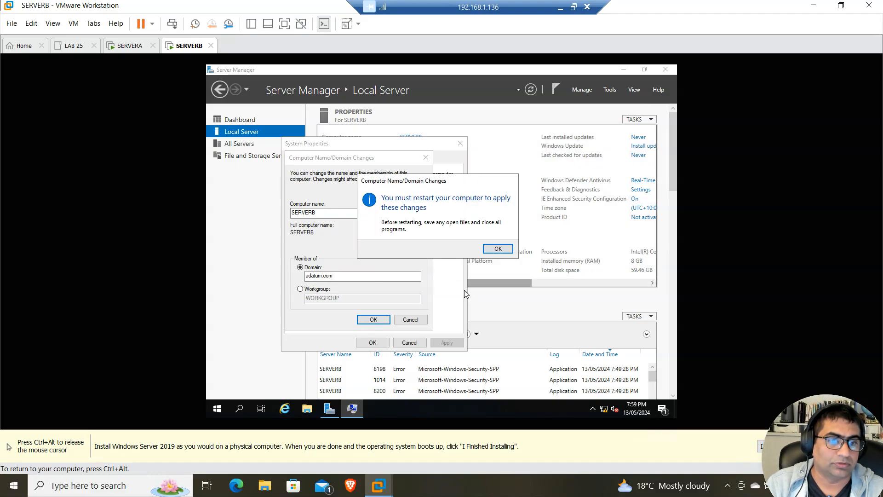
click(508, 248)
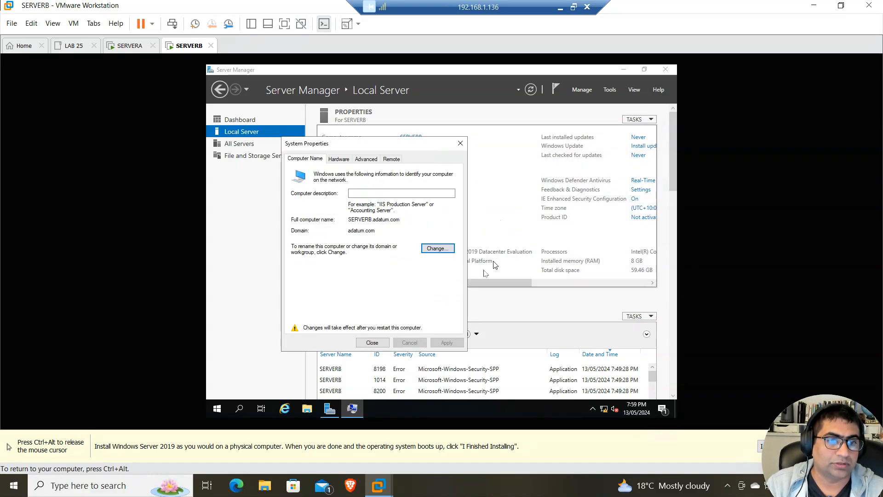
click(380, 348)
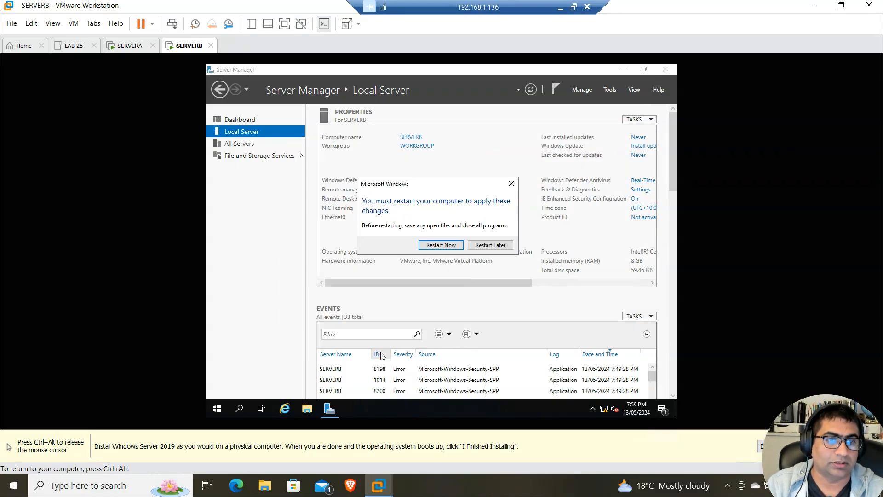
click(453, 248)
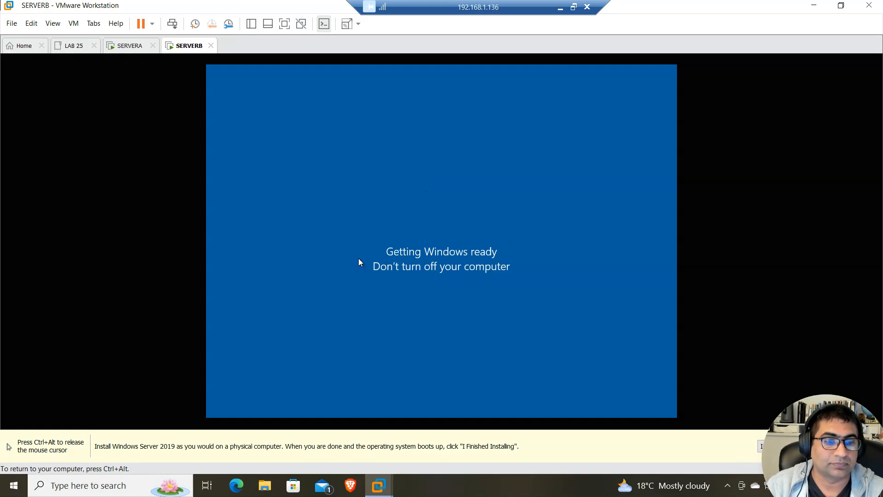
Wait for SERVERB to restart to its lock screen, releasing input with Ctrl+Alt
key(ctrl+alt)
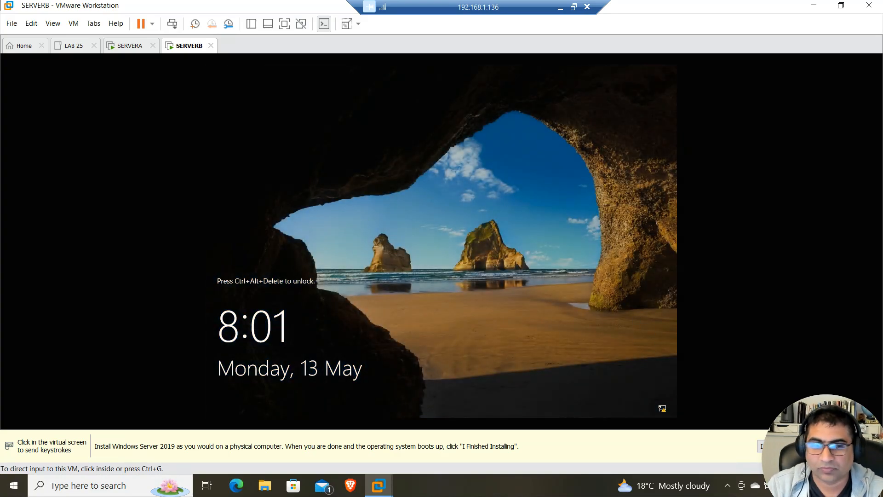
Sign in to SERVERB as administrator via Other user and view Local Server showing adatum.com
click(172, 24)
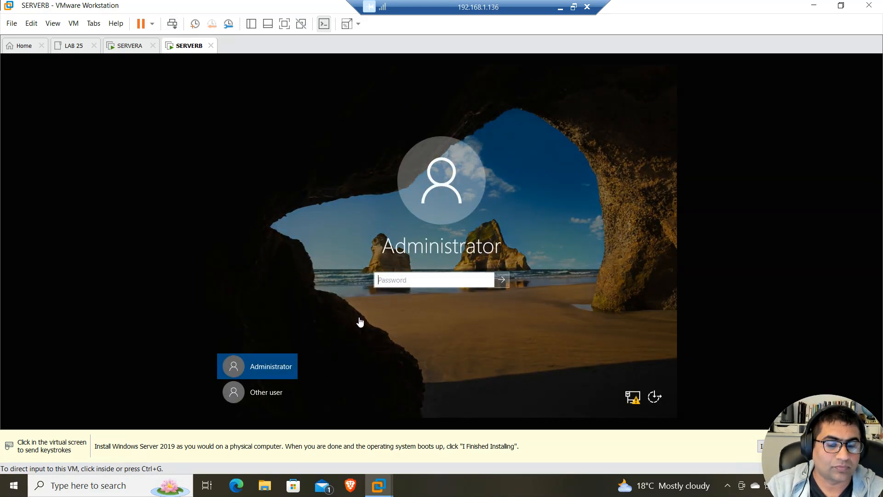
click(232, 396)
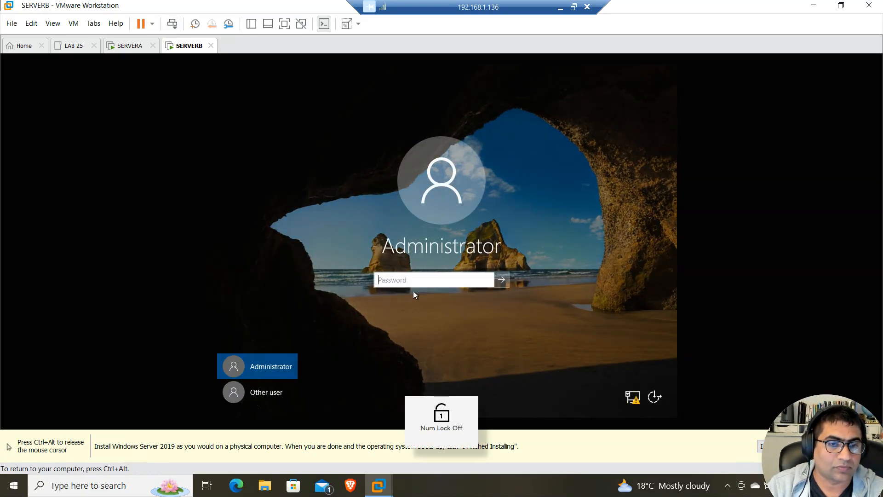
click(245, 394)
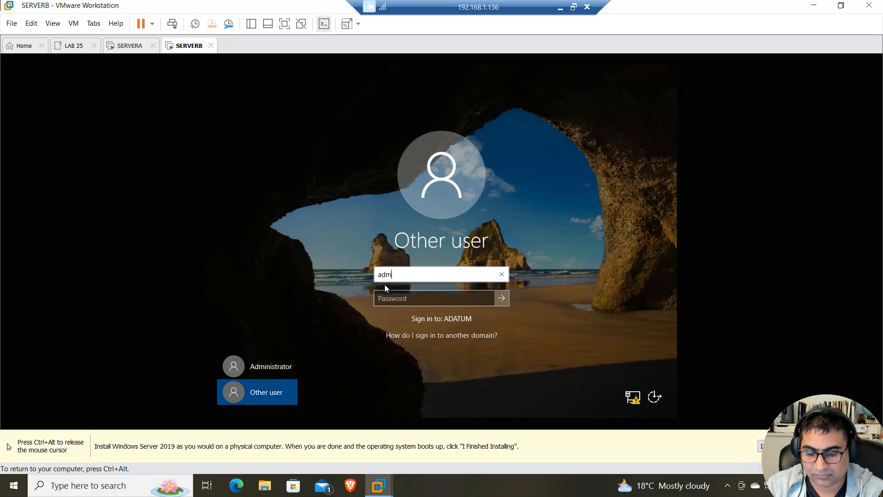
text(administrator)
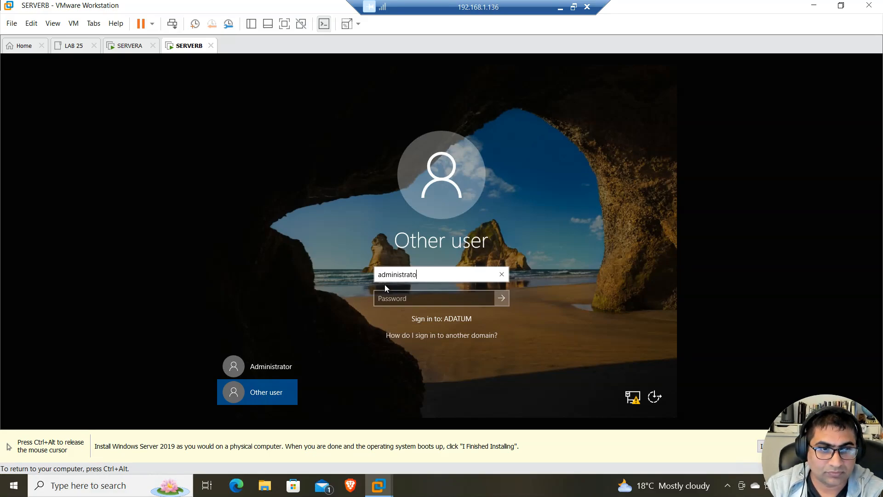
key(Tab)
text(Password1)
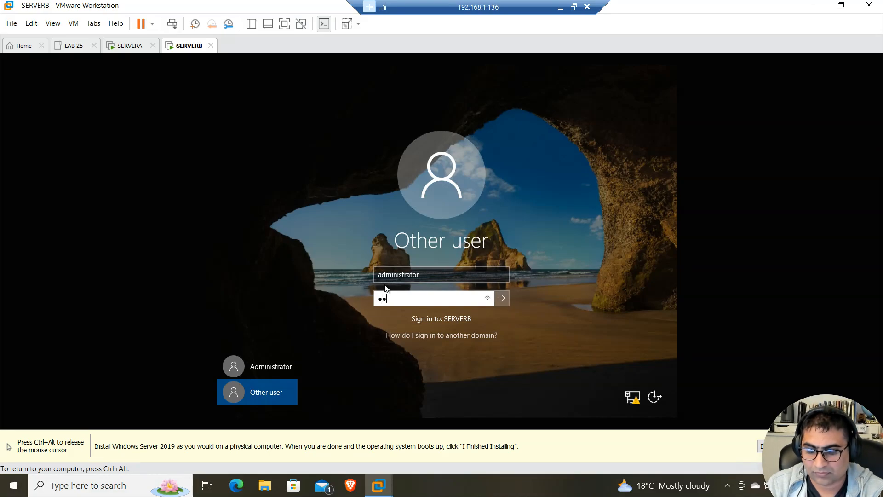
key(Return)
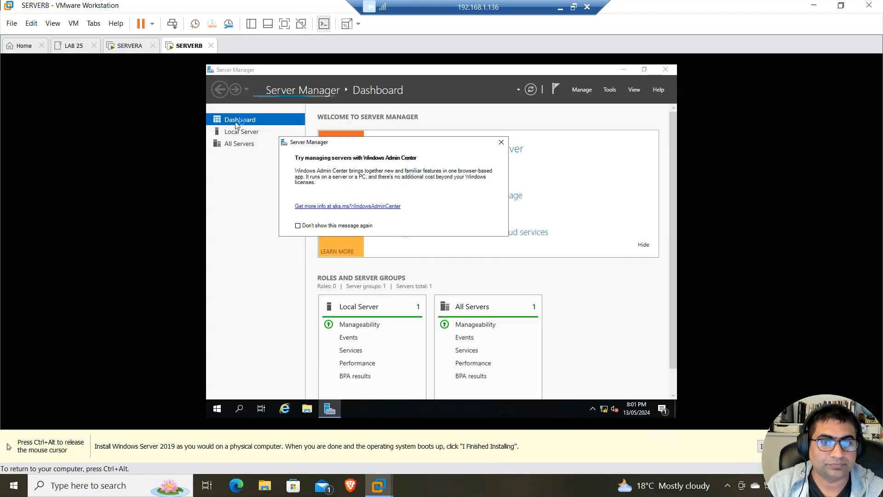
click(239, 131)
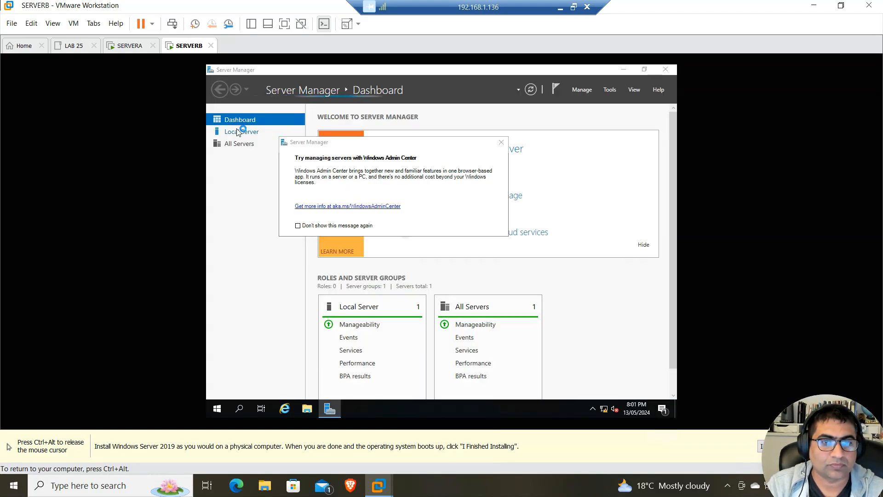
click(501, 139)
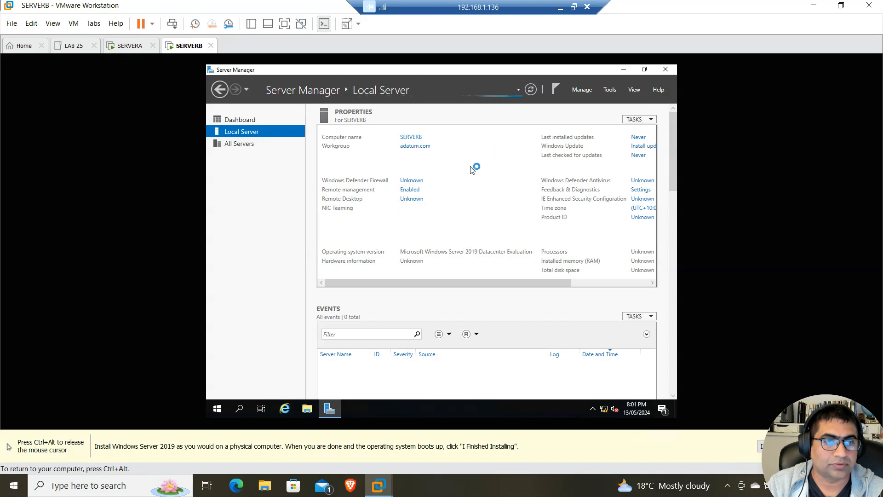